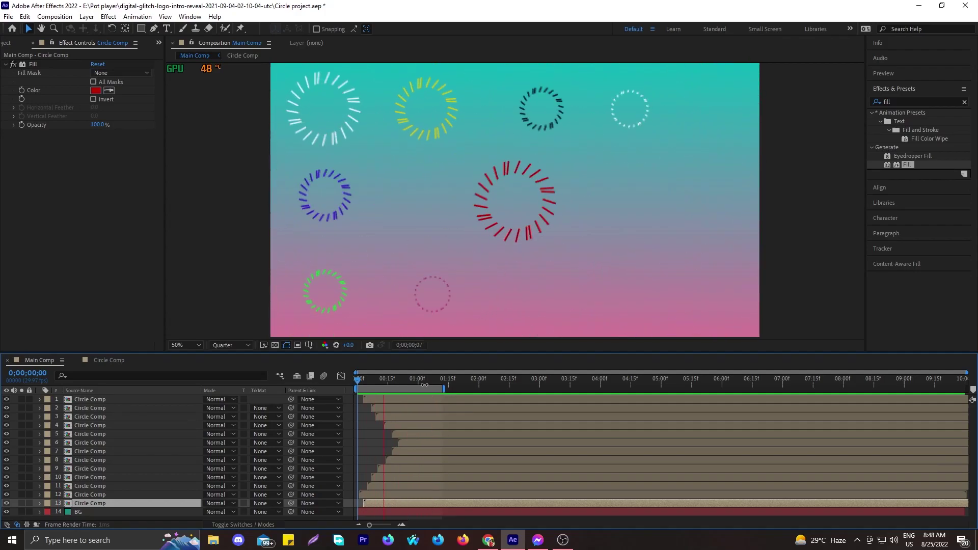
Preview the finished colorful circle burst animation in Main Comp from around 0;00;01;03
left_click(424, 384)
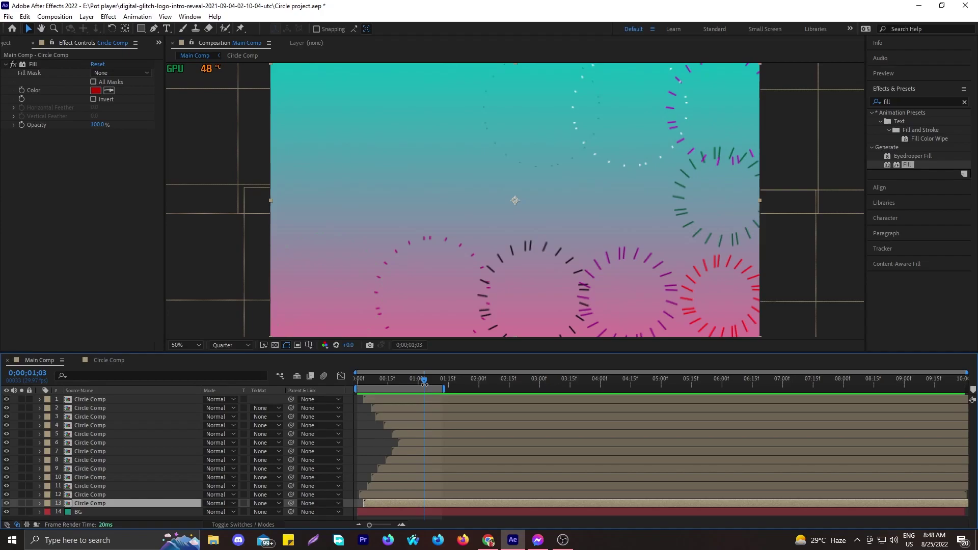
key("space")
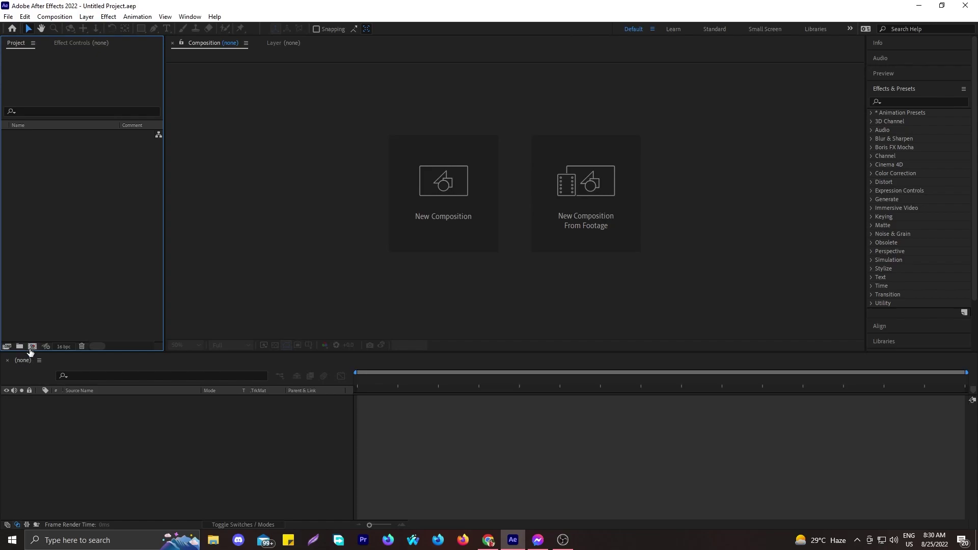
Create a new 1920 x 1080 composition named Main Comp at 29.97 fps, 10 seconds long
left_click(32, 346)
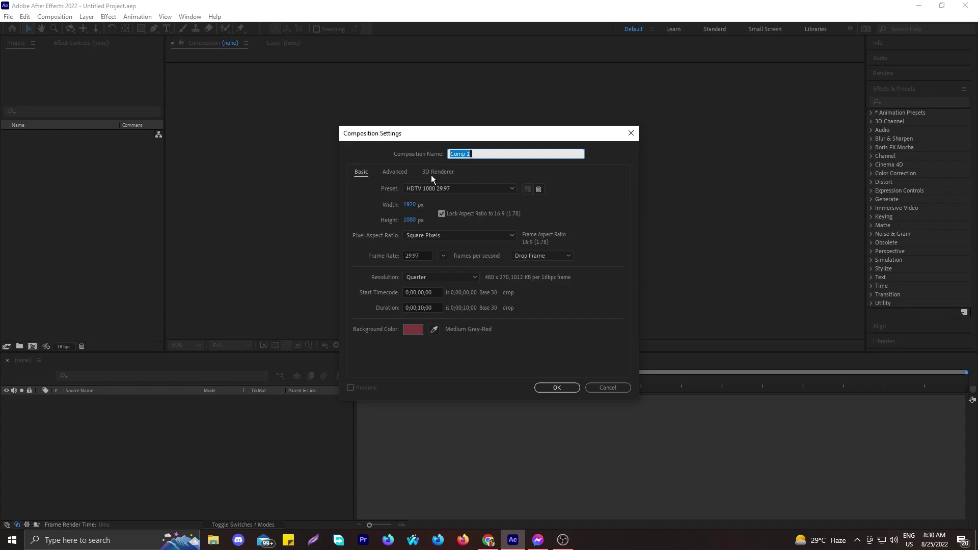
type("Main Com")
left_click(557, 388)
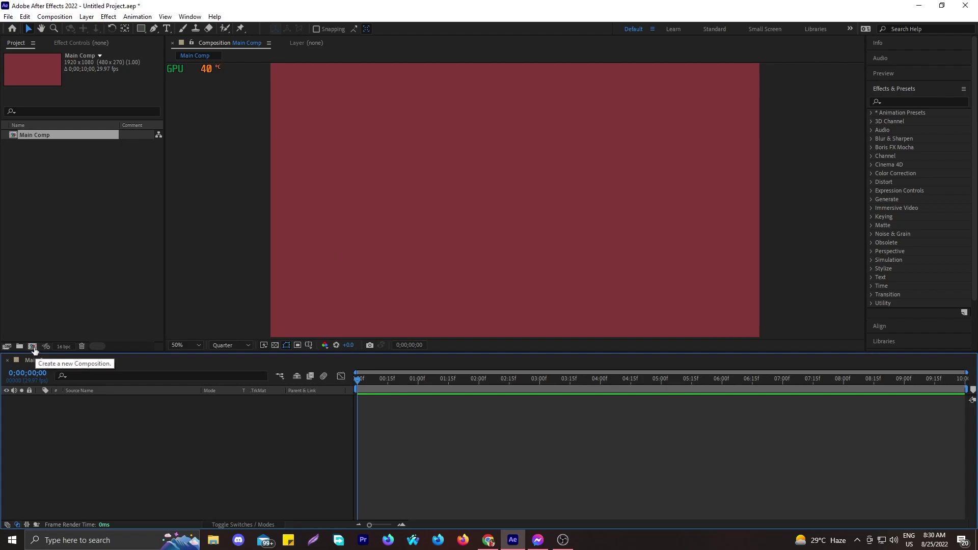
Create a second 1920 x 1080 composition named Circle Comp with a black background (000000)
left_click(32, 347)
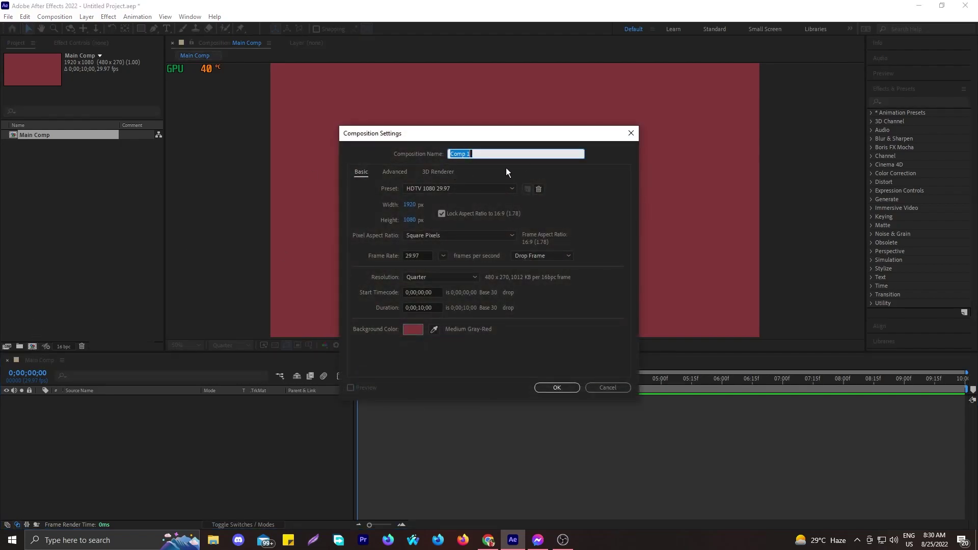
type("Circle Comp")
left_click(412, 329)
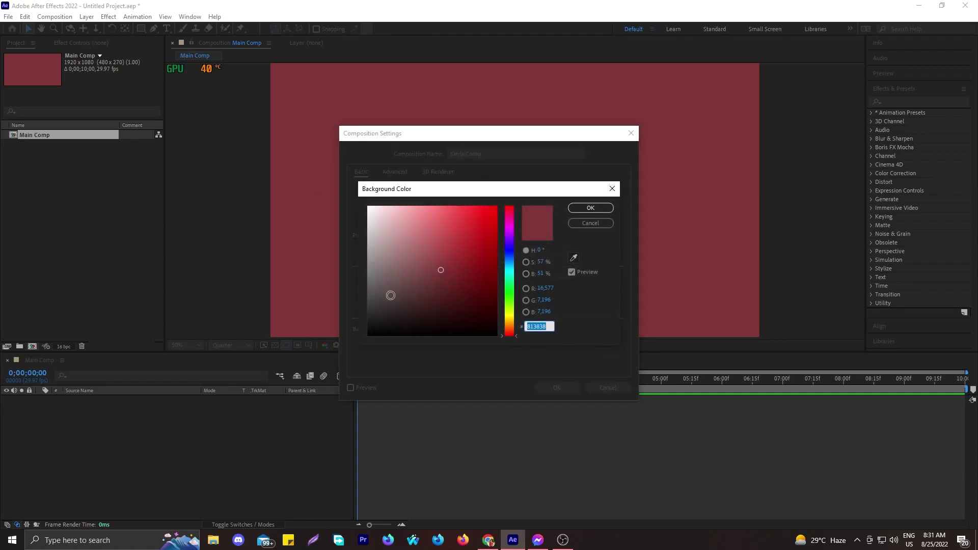
left_click_drag(441, 270, 368, 335)
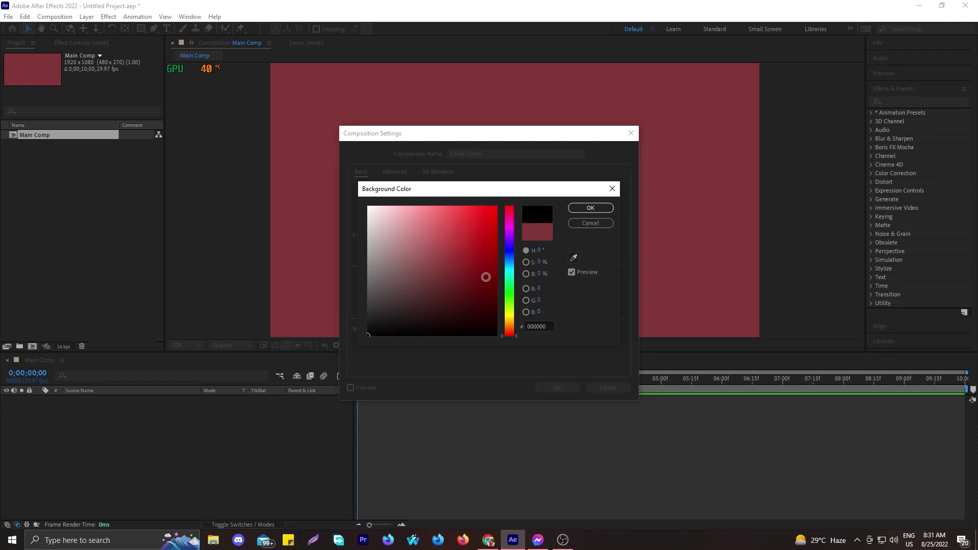
left_click(600, 209)
left_click(557, 388)
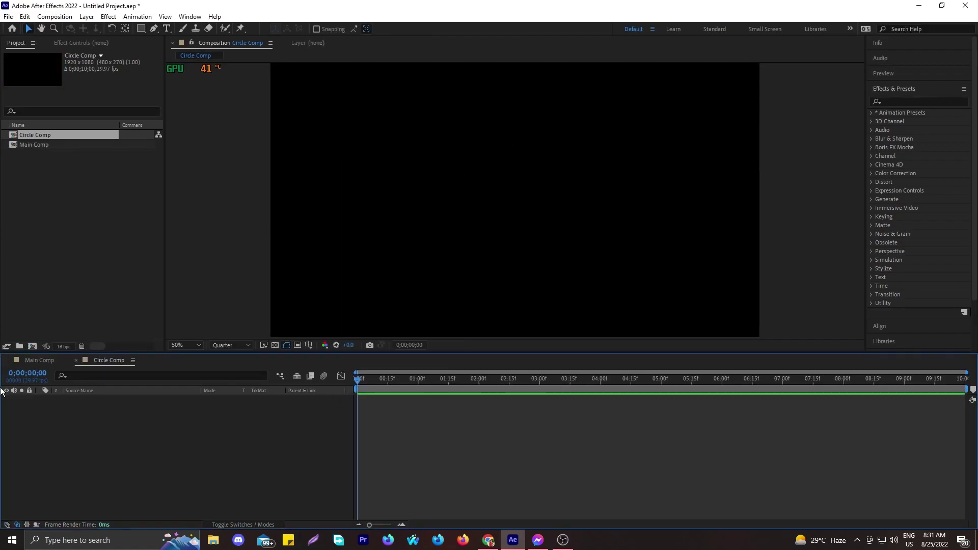
Return to Main Comp and find the Gradient Ramp effect by searching the effects for "Gradient RA"
left_click(32, 360)
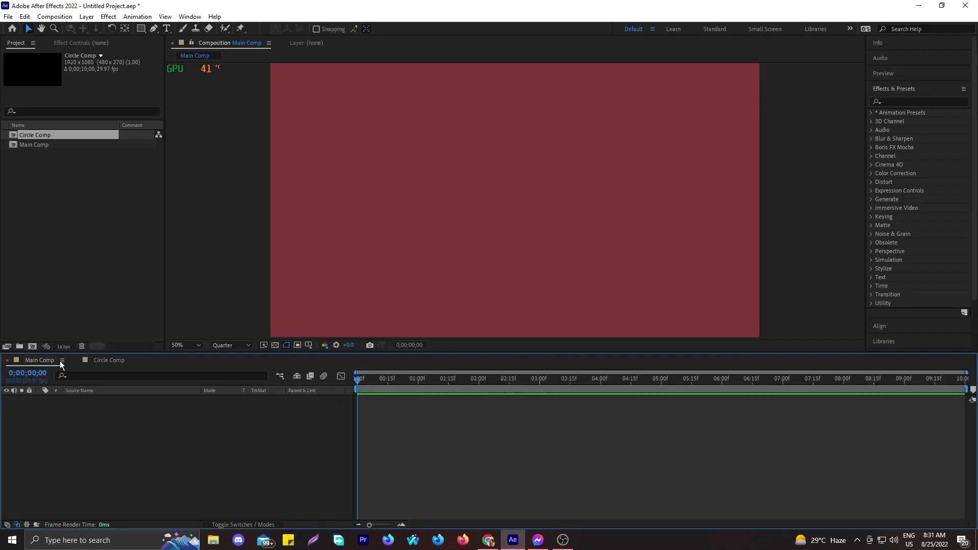
left_click(102, 363)
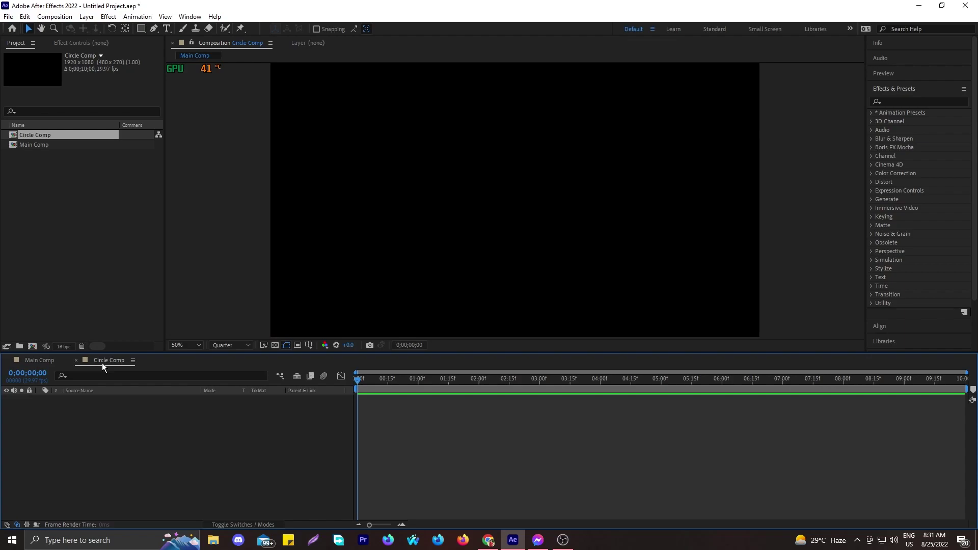
left_click(40, 364)
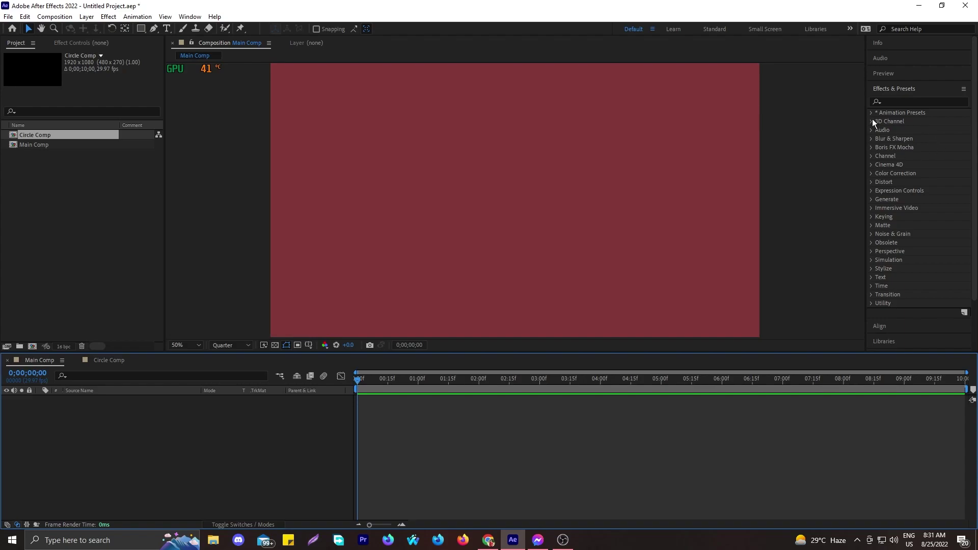
left_click(916, 101)
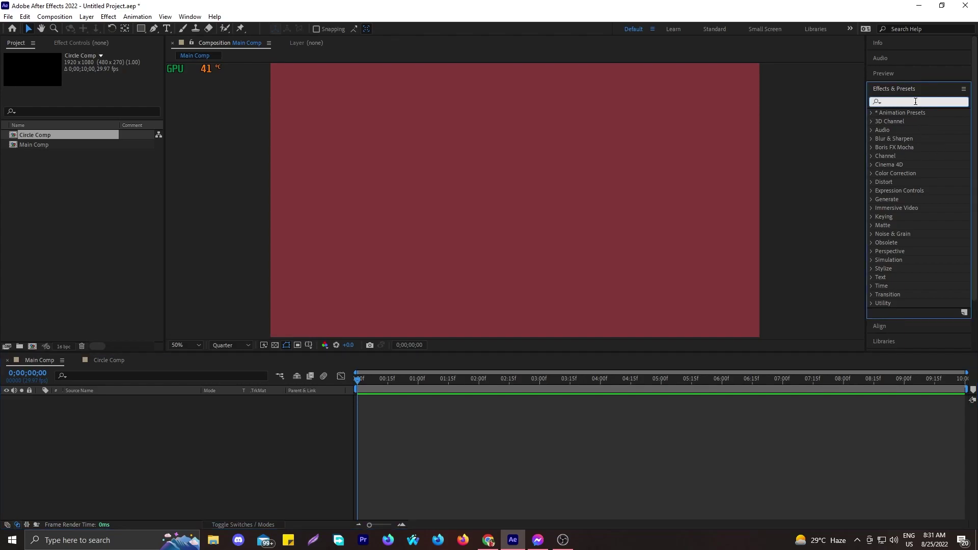
type("Gradi")
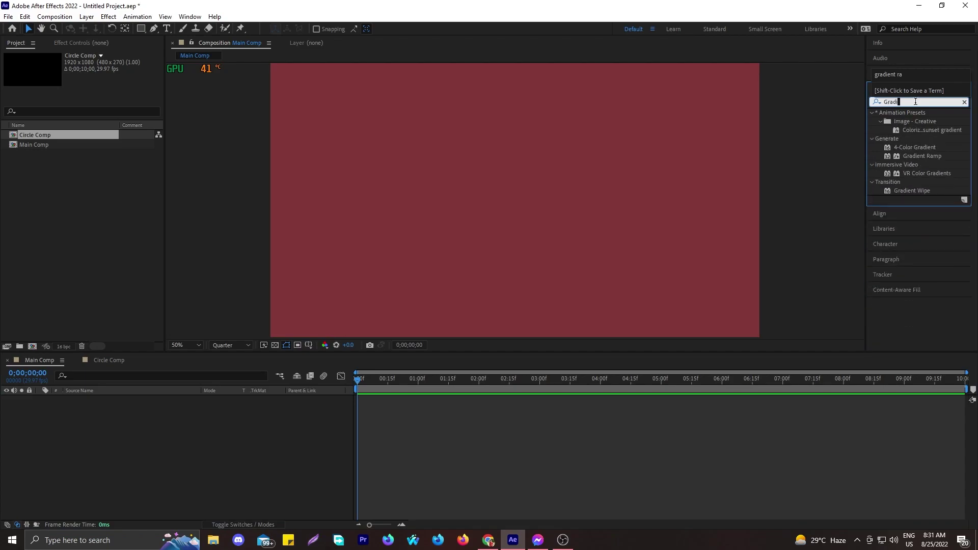
type("ent ")
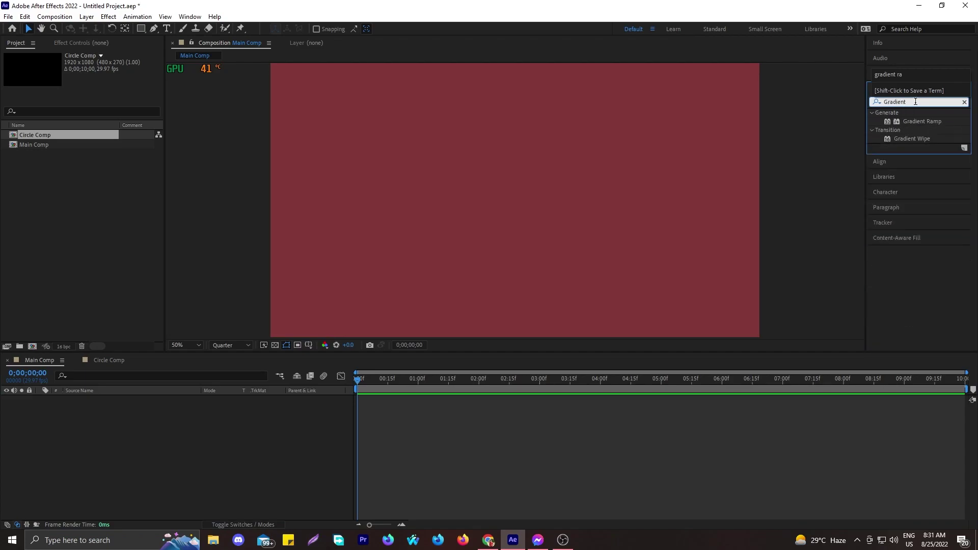
type("RA")
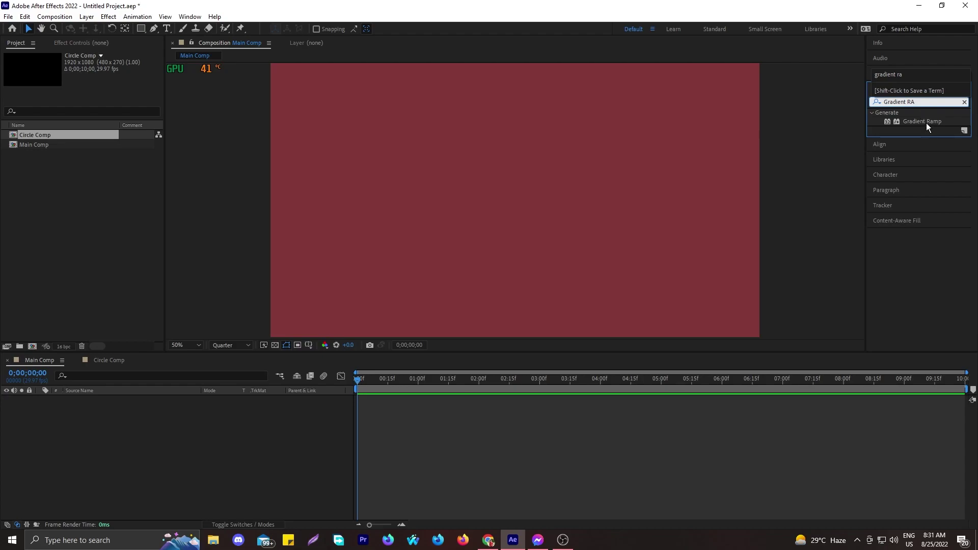
left_click(927, 122)
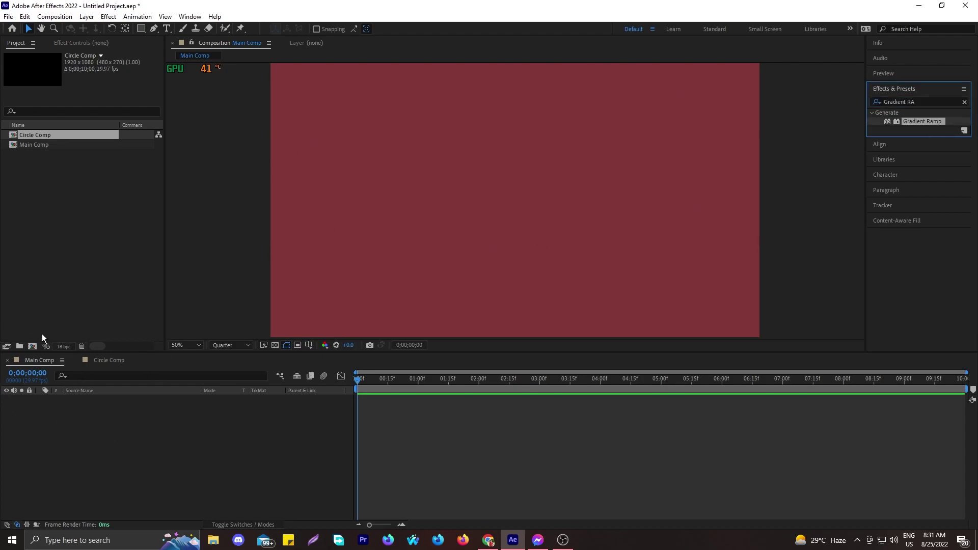
Add a new 1920 x 1080 solid layer named BG to Main Comp
left_click(110, 360)
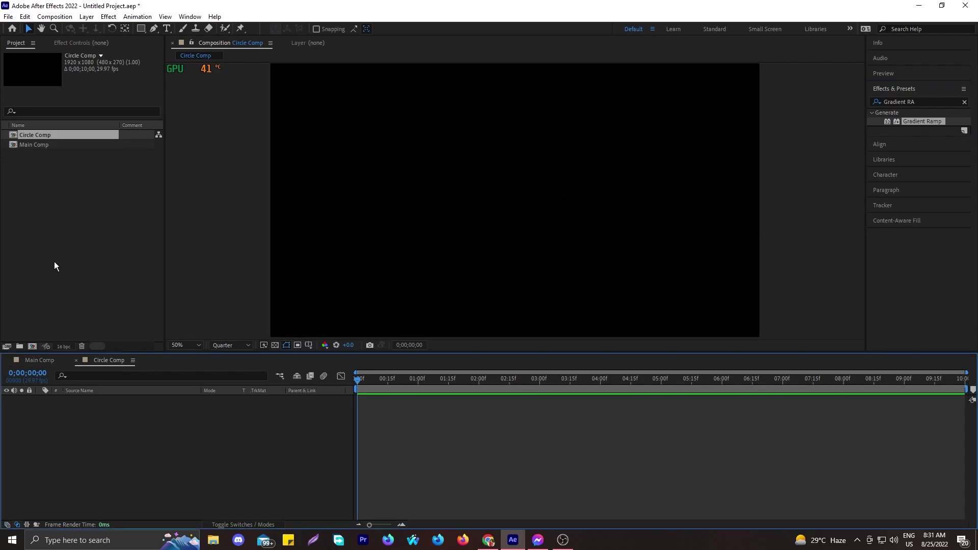
left_click(40, 360)
right_click(71, 451)
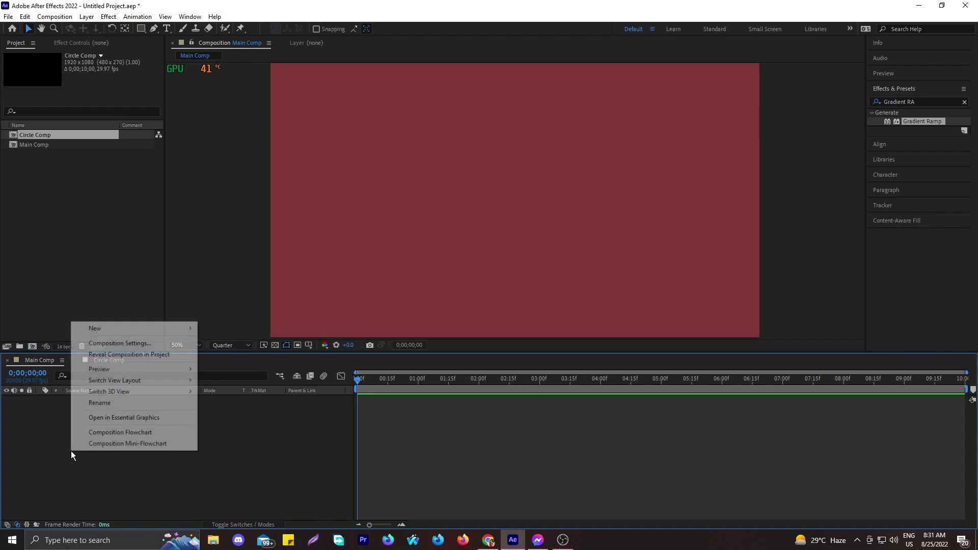
mouse_move(136, 327)
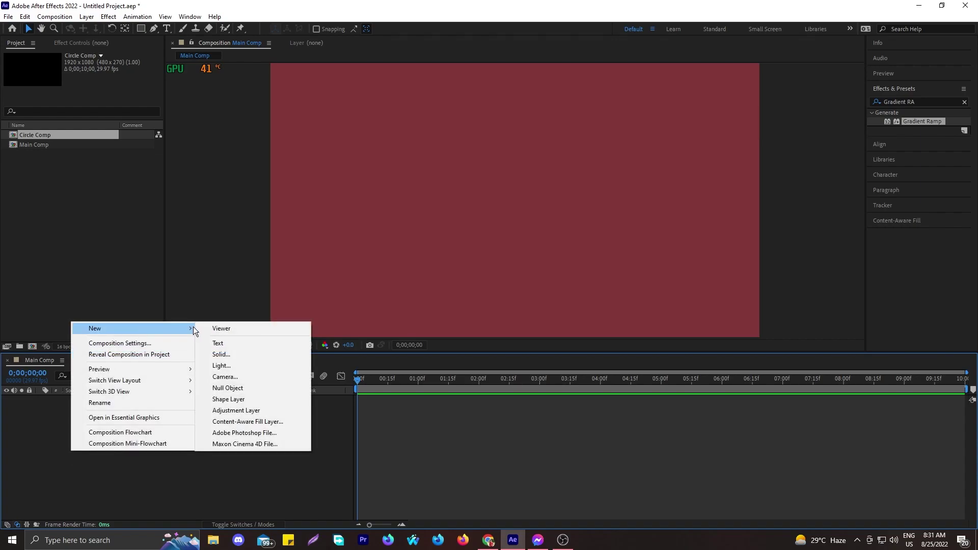
left_click(221, 354)
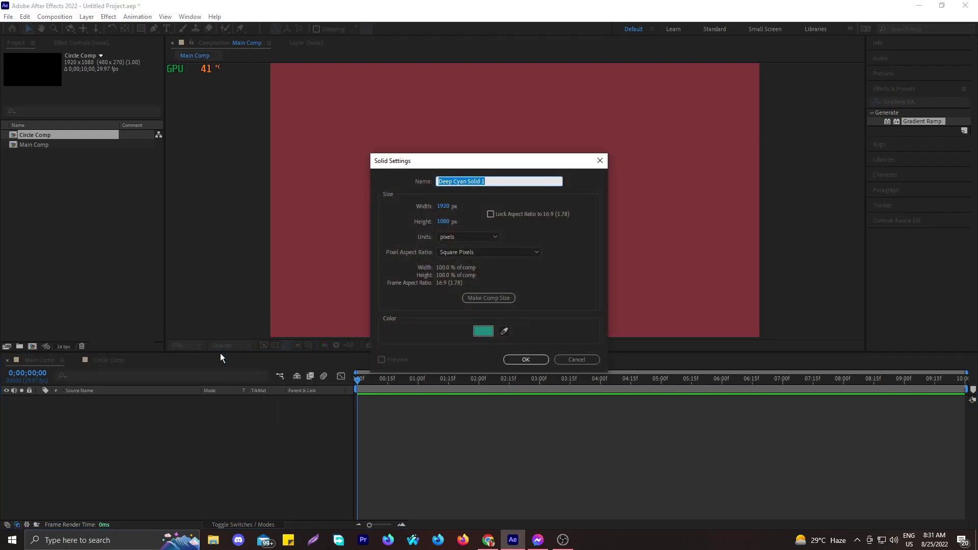
type("BG")
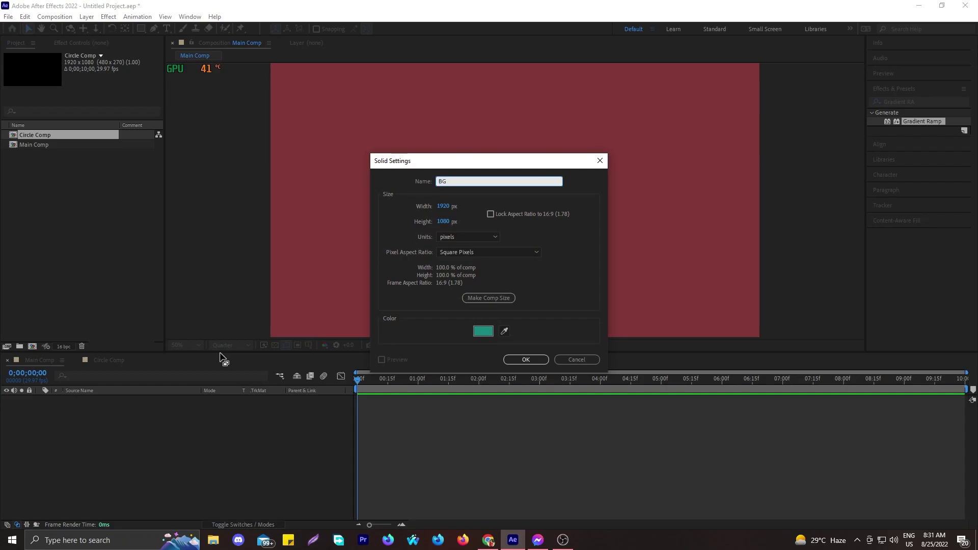
key("Return")
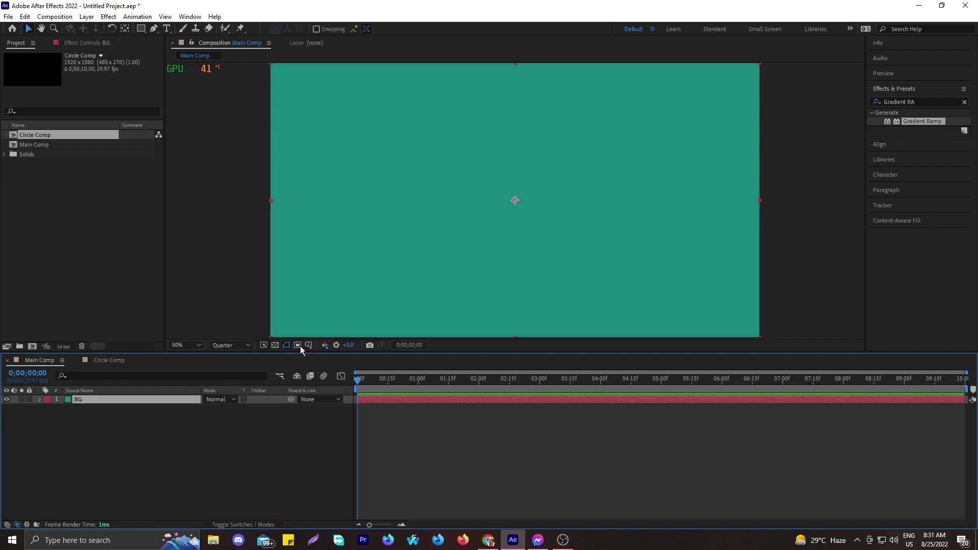
Apply Gradient Ramp to the BG layer and set its start color to teal 0DB6B8
double_click(924, 122)
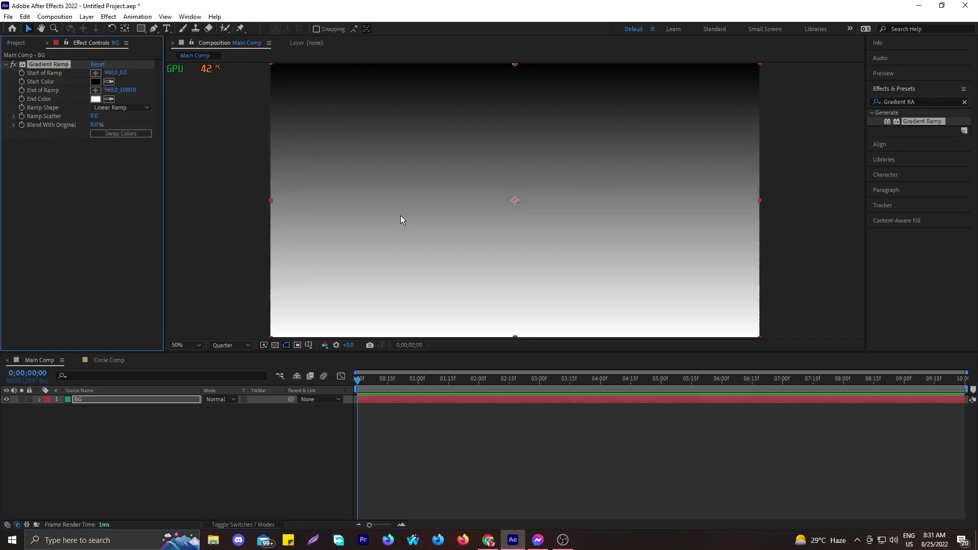
left_click(95, 82)
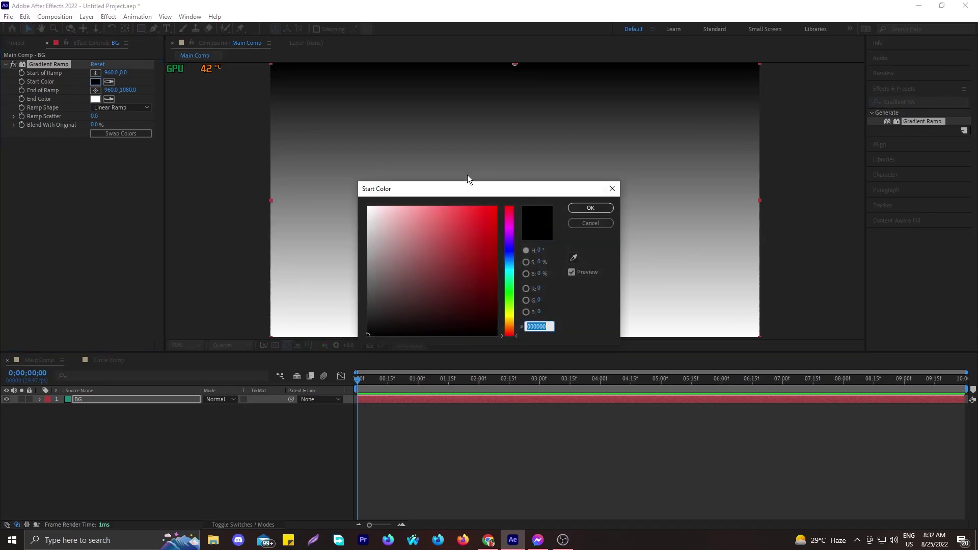
left_click_drag(482, 189, 637, 351)
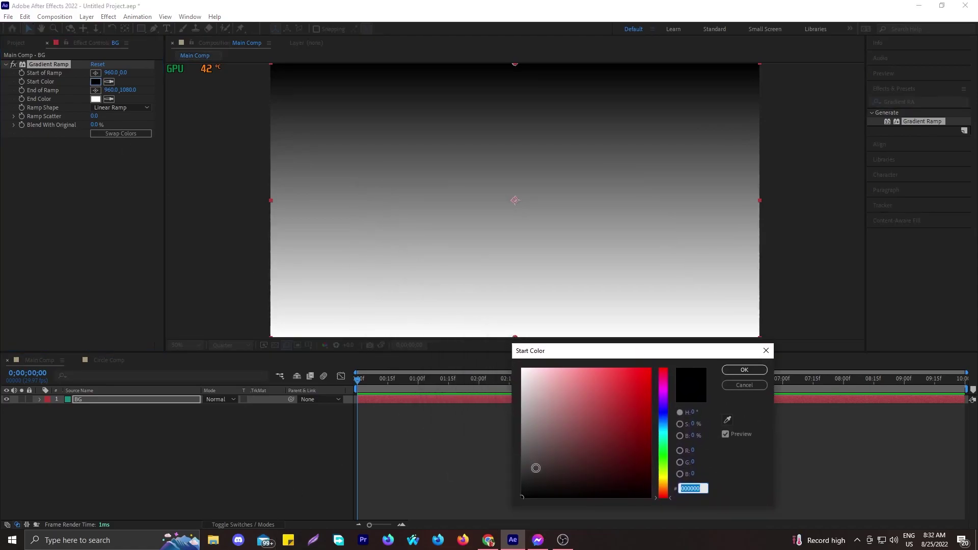
mouse_move(525, 497)
left_mouse_down()
mouse_move(548, 426)
mouse_move(537, 385)
mouse_move(584, 366)
mouse_move(643, 404)
left_mouse_up()
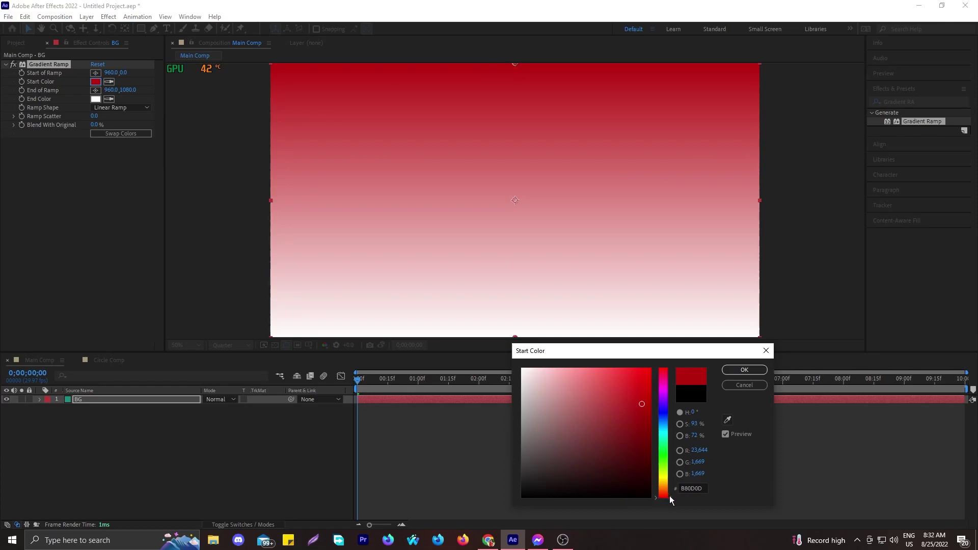
left_click_drag(670, 498, 666, 432)
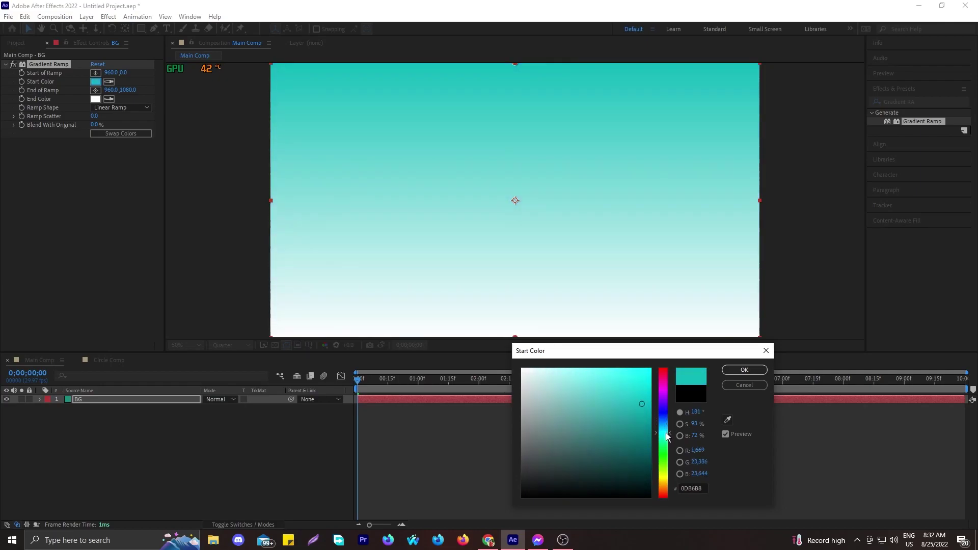
left_click(745, 370)
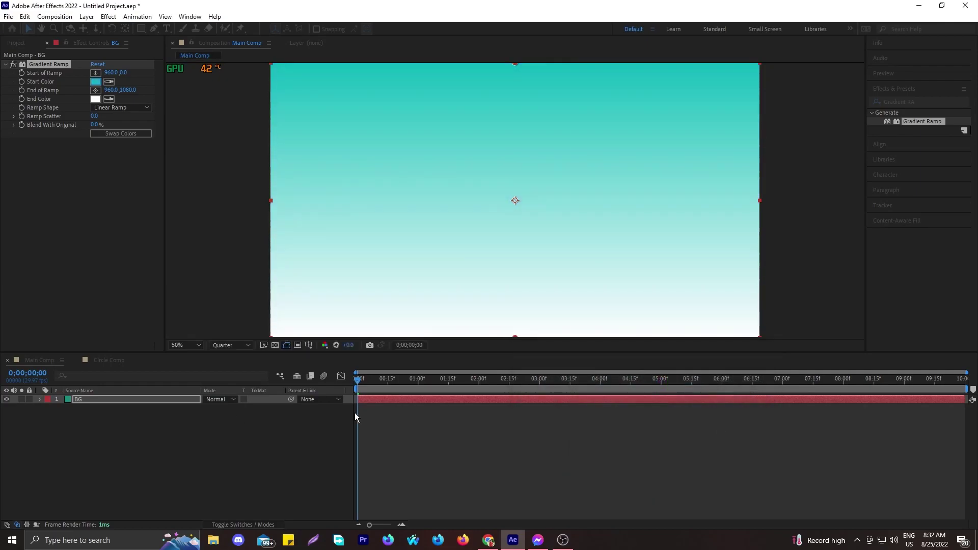
Set the Gradient Ramp's end color to pink D57396 and deselect the BG layer
left_click(95, 99)
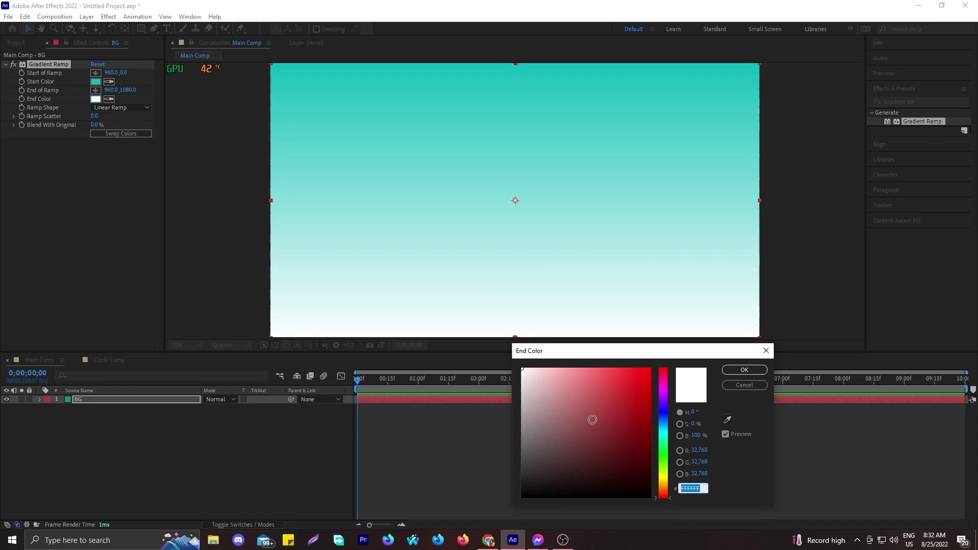
left_click(580, 390)
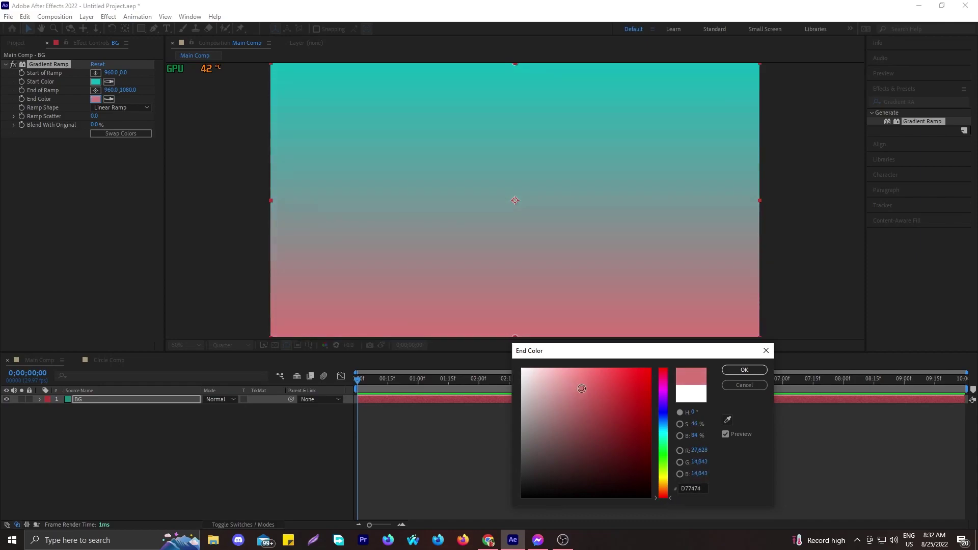
left_click_drag(669, 497, 647, 377)
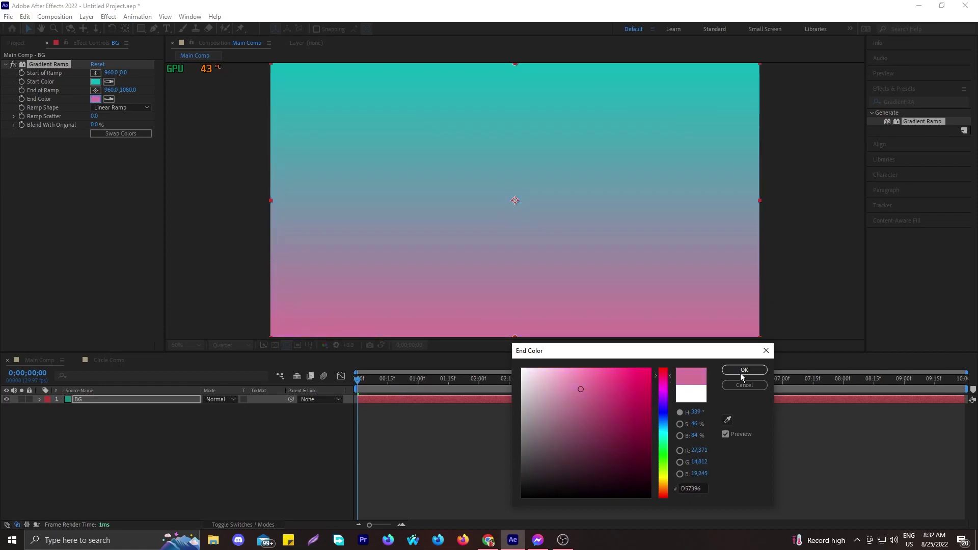
left_click(758, 369)
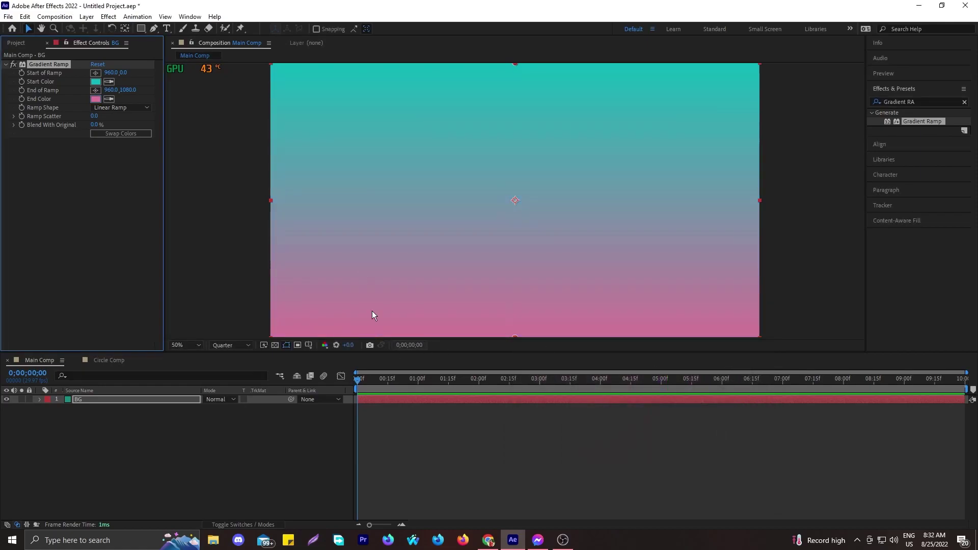
left_click(155, 447)
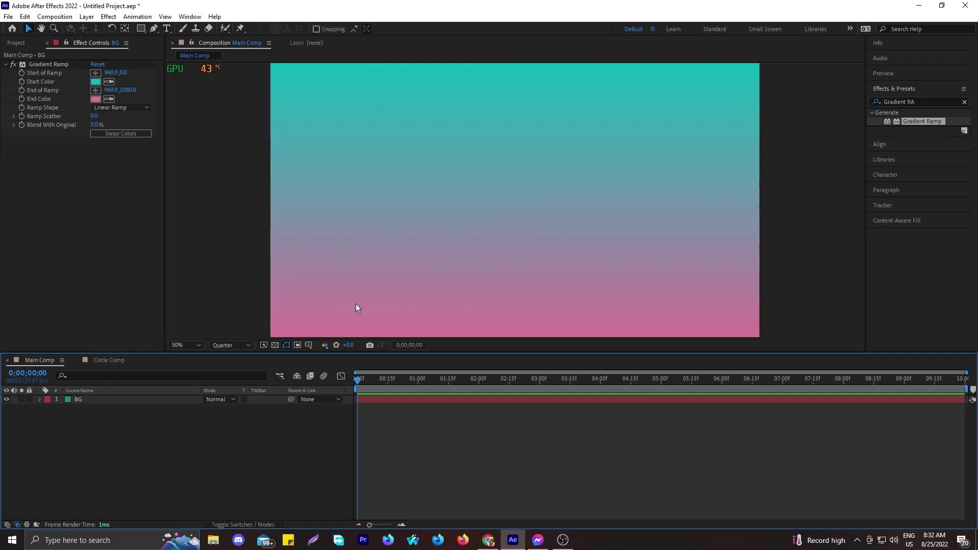
Try swapping the Gradient Ramp's start and end colors, and swap them back
left_click(124, 136)
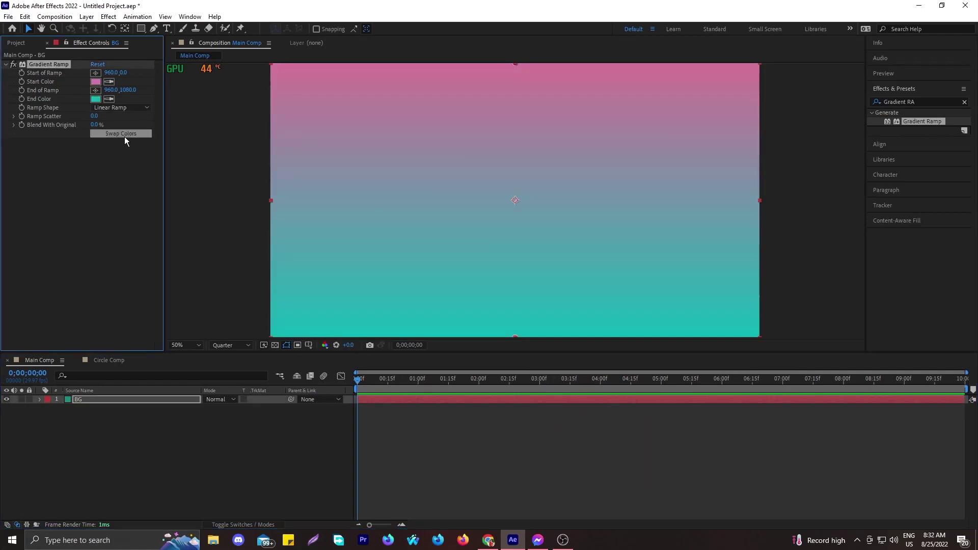
left_click(124, 136)
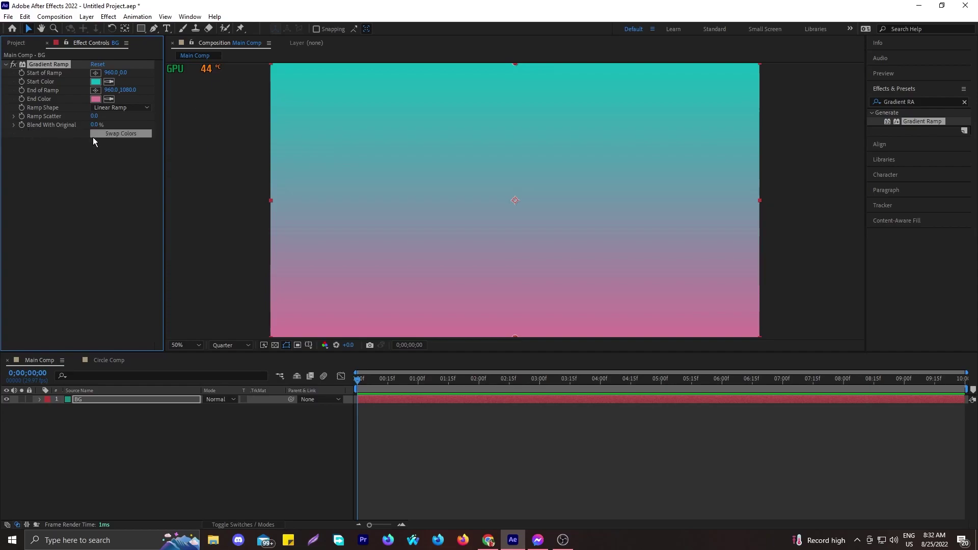
Set the Gradient Ramp's Ramp Scatter on the BG layer to 12.2
left_click_drag(94, 117, 145, 117)
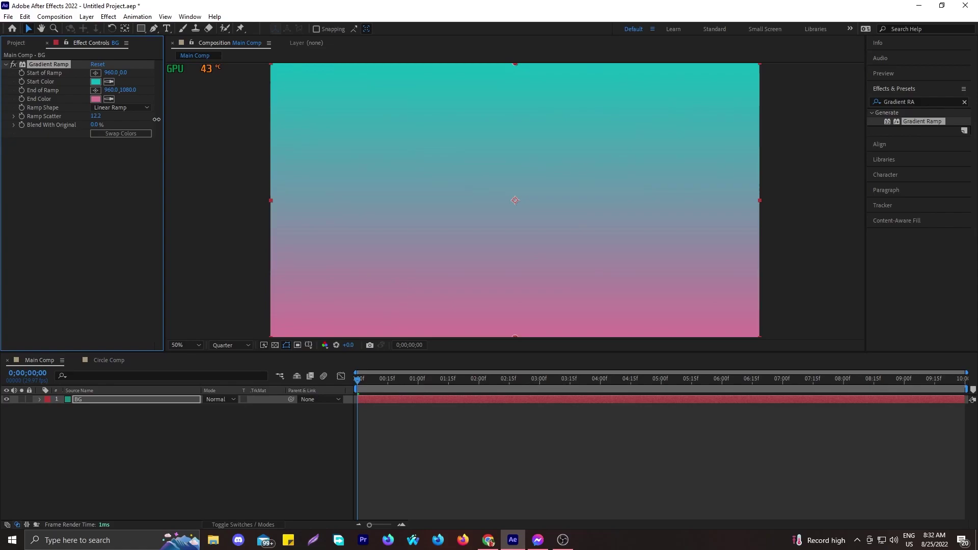
mouse_move(95, 125)
left_mouse_down()
mouse_move(127, 125)
mouse_move(87, 125)
left_mouse_up()
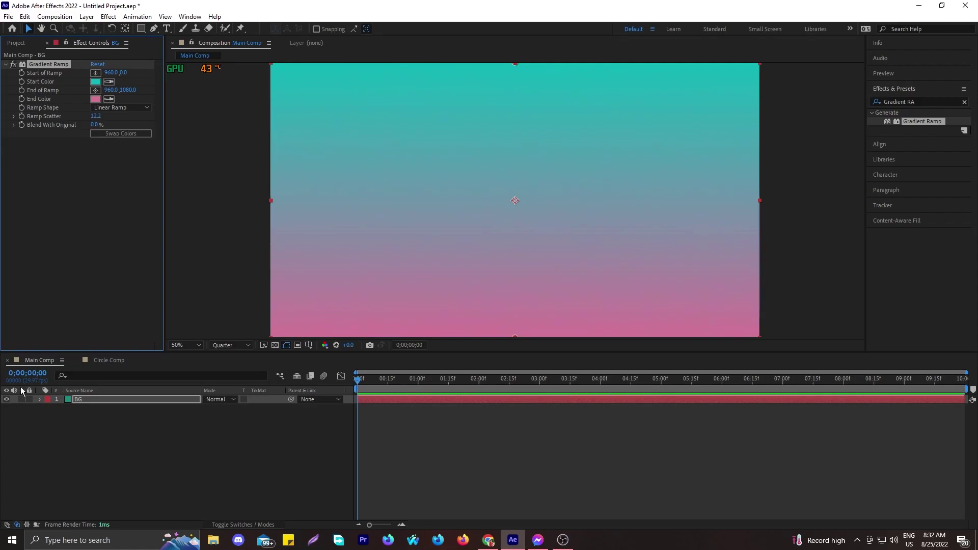
In Circle Comp, draw a short vertical line near the centre of the frame with the Pen tool
left_click(104, 360)
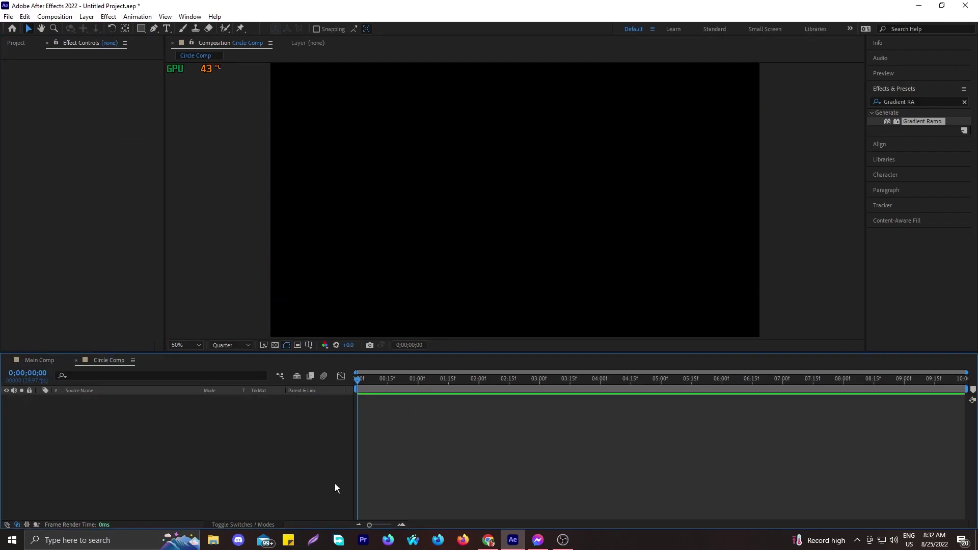
left_click(150, 29)
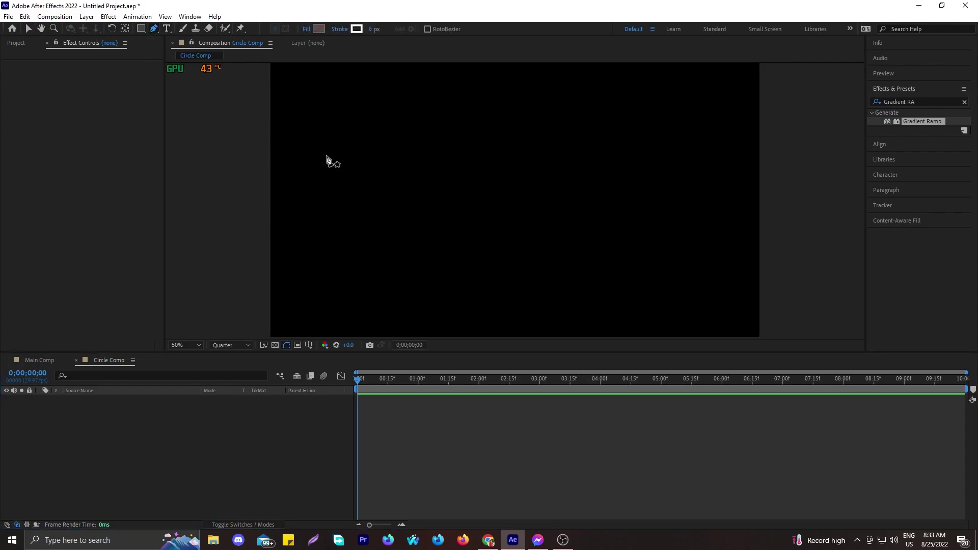
left_click(505, 213)
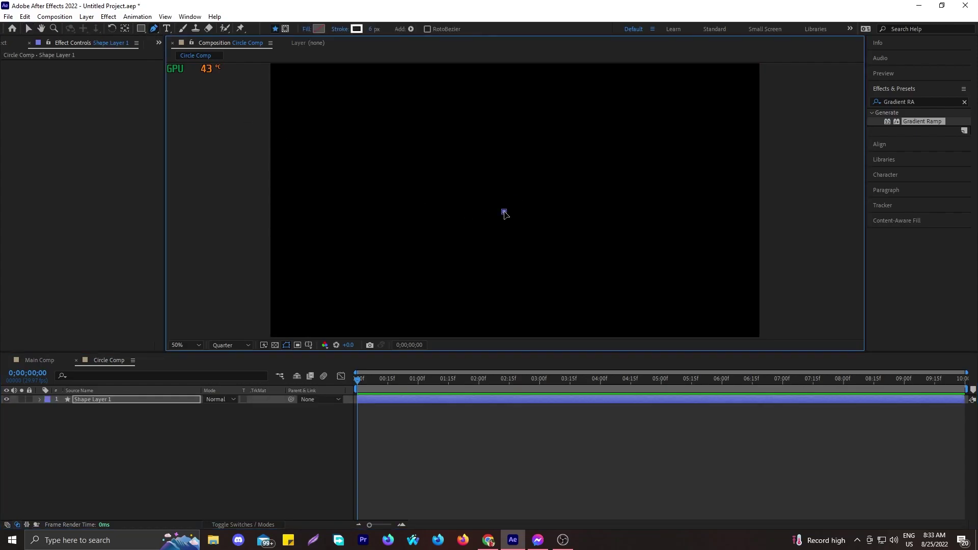
left_click(504, 157)
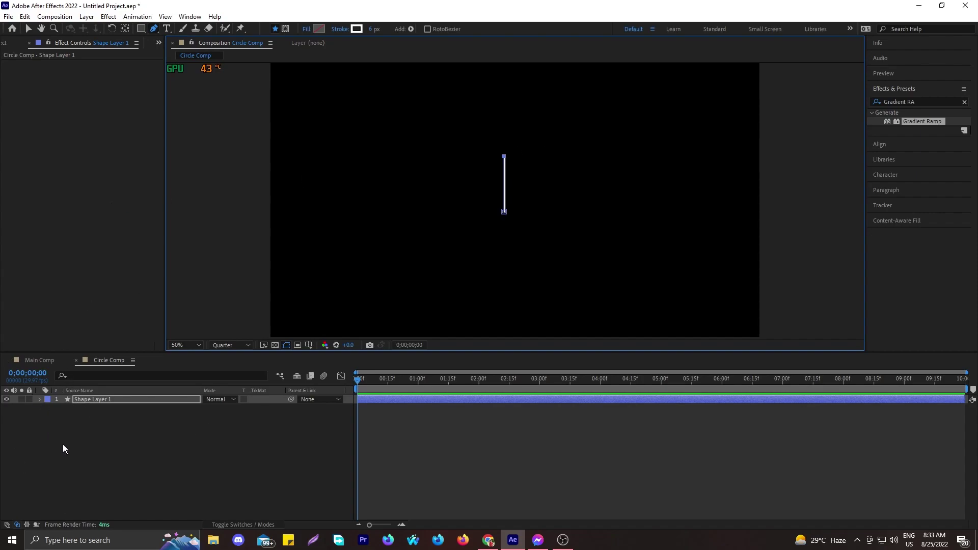
Add a Repeater to the contents of the line's shape layer
left_click(39, 400)
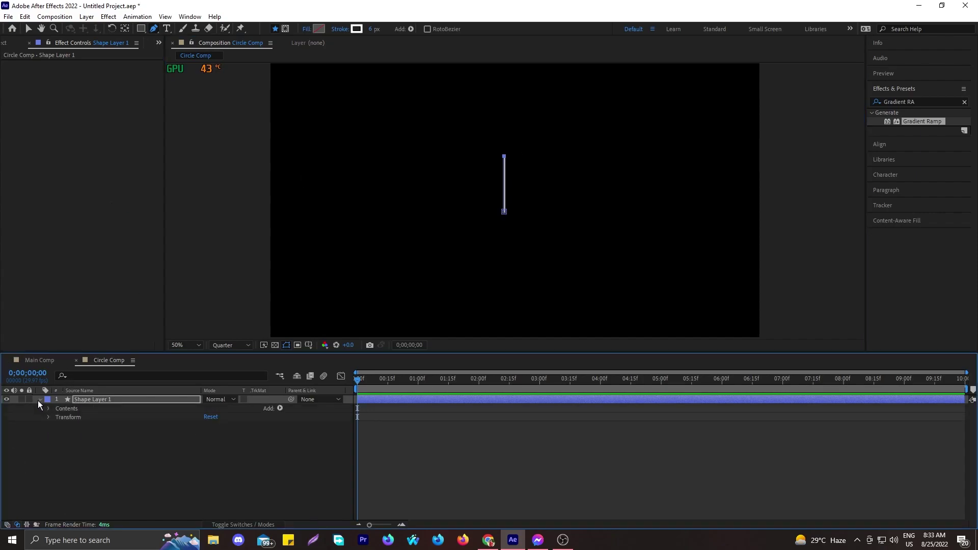
left_click(280, 408)
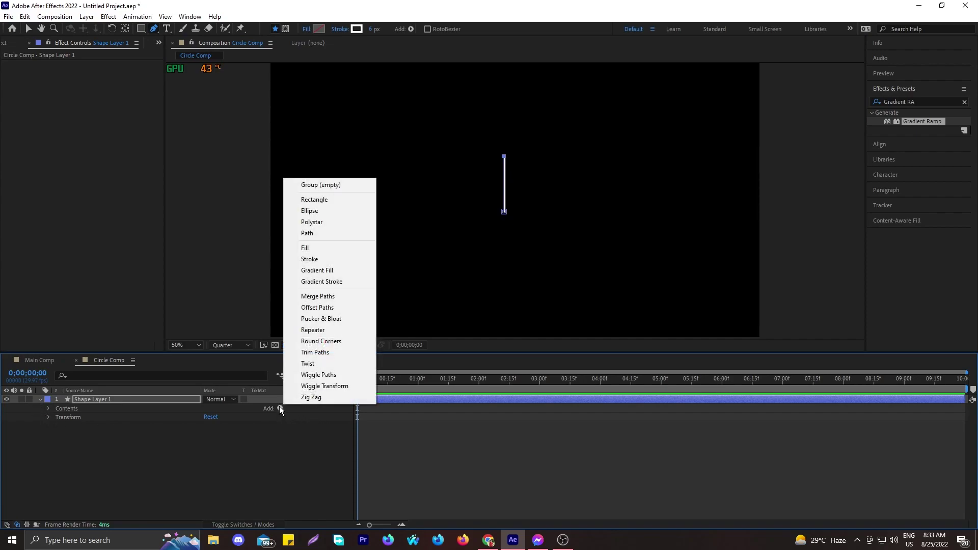
left_click(313, 330)
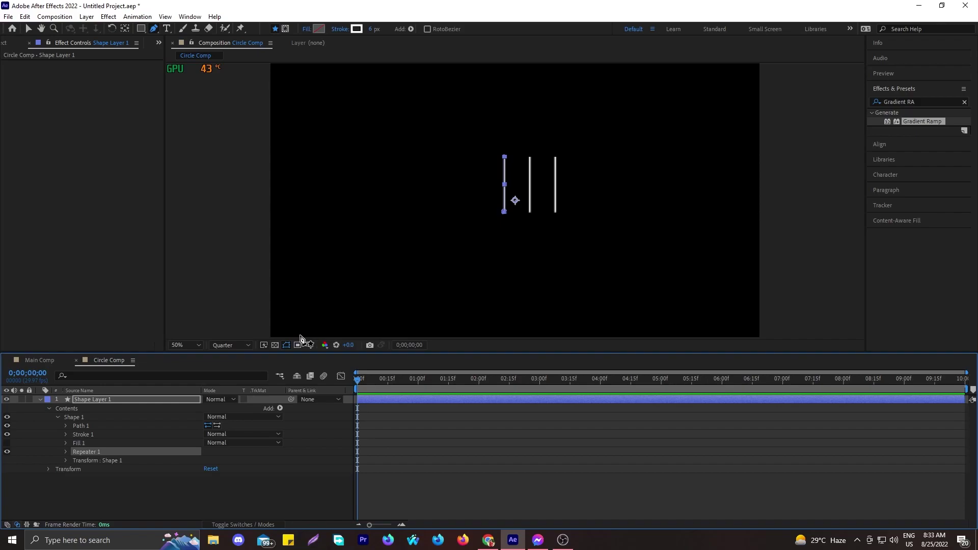
Set the Repeater's transform position to 0, 0 and its rotation to 86°
left_click(65, 452)
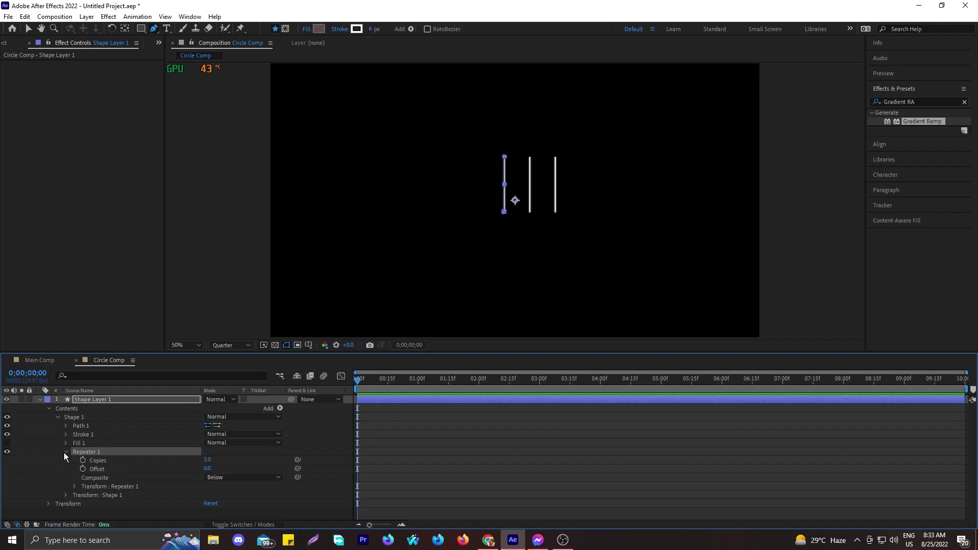
left_click(66, 485)
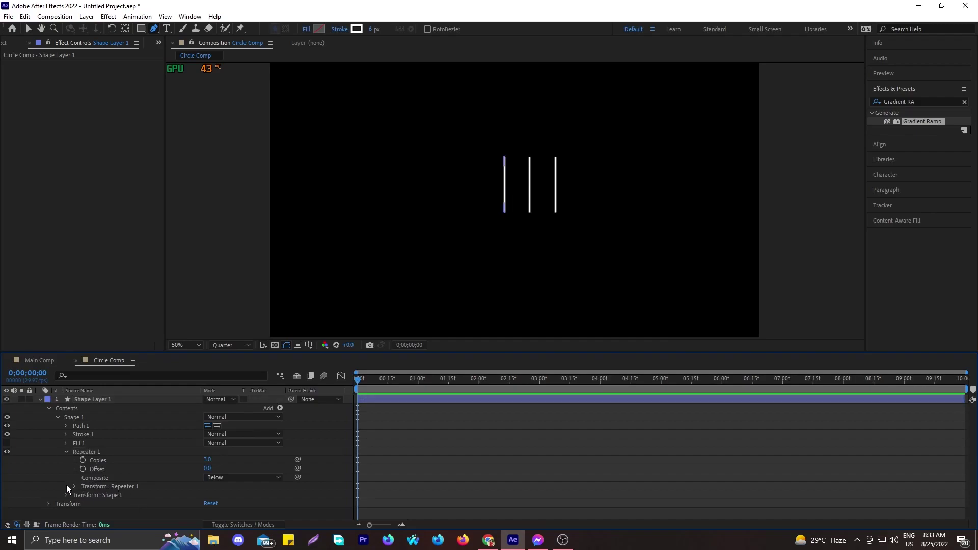
left_click(75, 487)
scroll(181, 475, "down", 1)
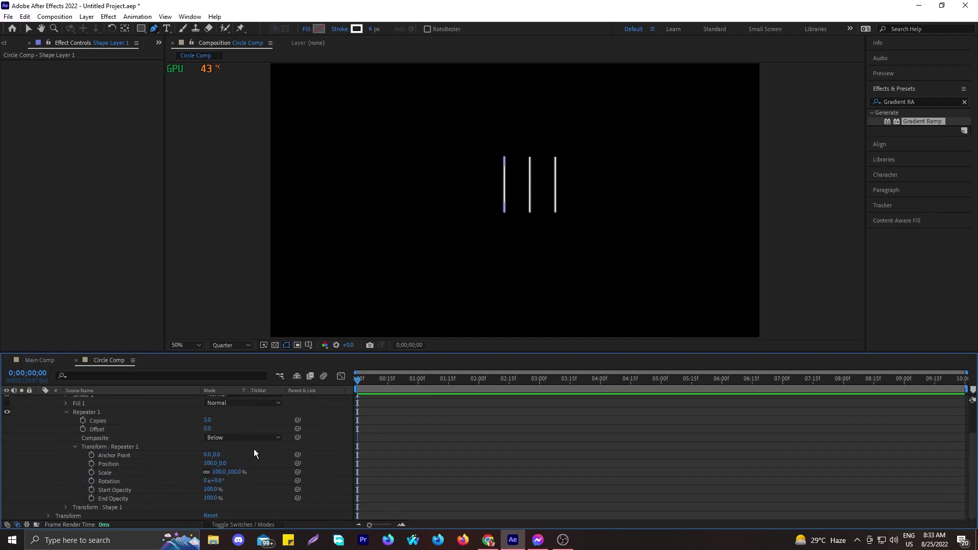
left_click(209, 463)
type("0")
key("Return")
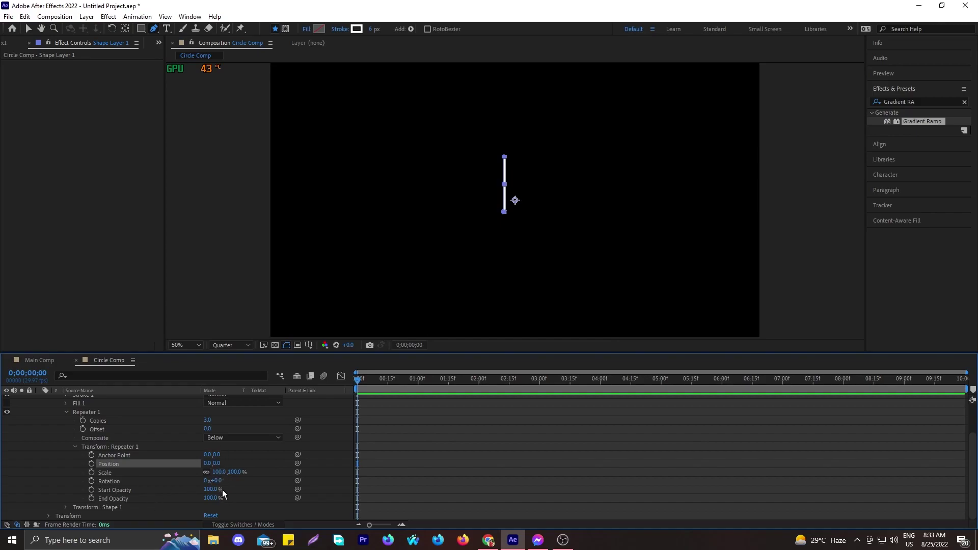
left_click_drag(217, 481, 260, 482)
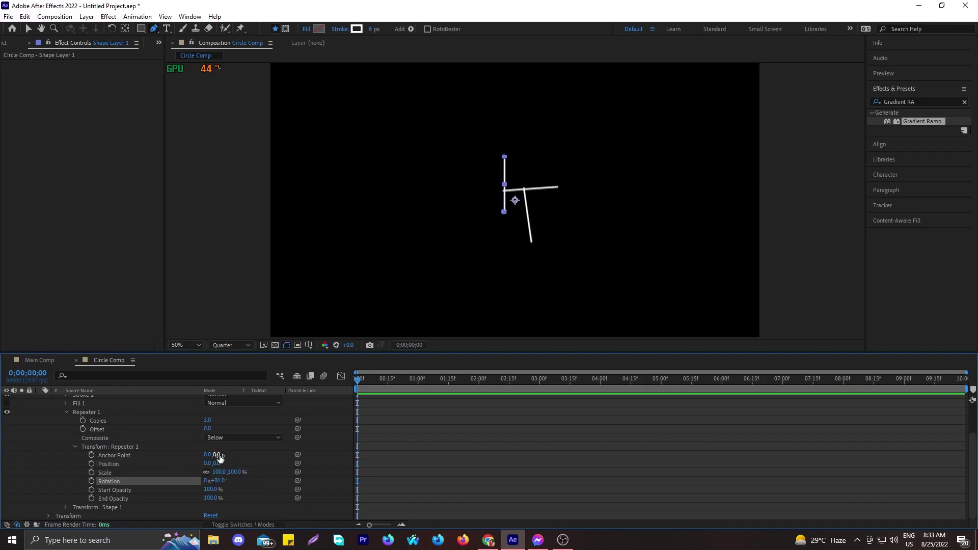
Set the Repeater to 25 copies with an anchor point of 0, 121 to form a ring of rays
left_click_drag(220, 455, 270, 456)
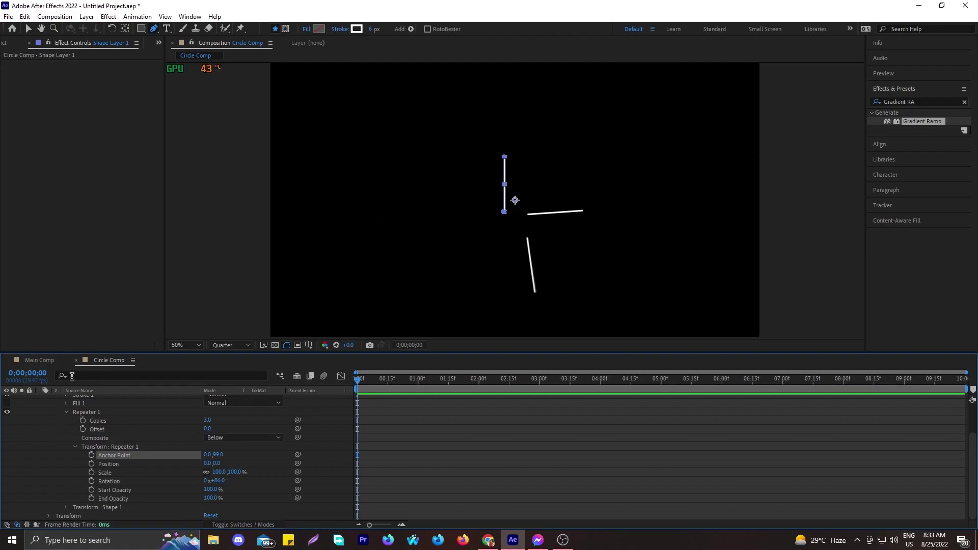
mouse_move(207, 420)
left_mouse_down()
mouse_move(245, 418)
mouse_move(220, 420)
left_mouse_up()
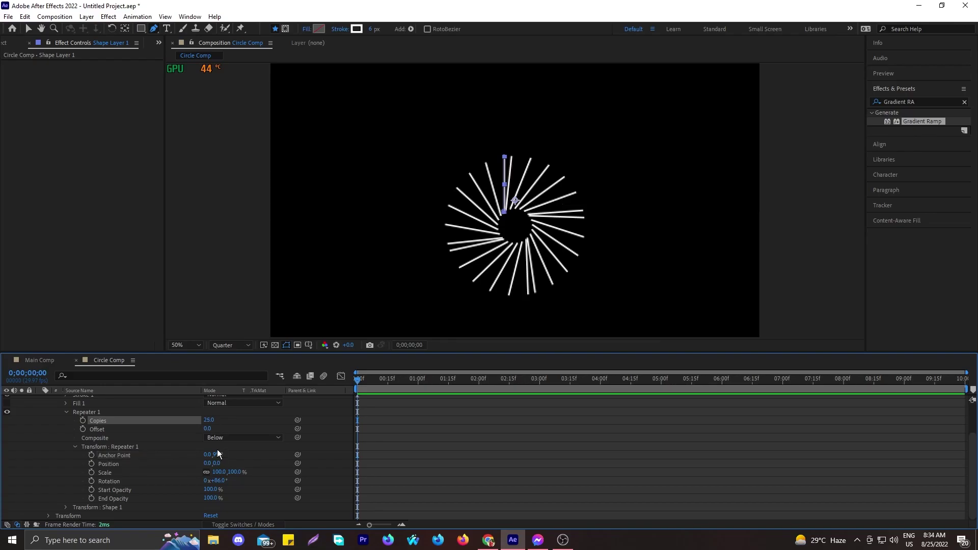
left_click_drag(217, 454, 229, 454)
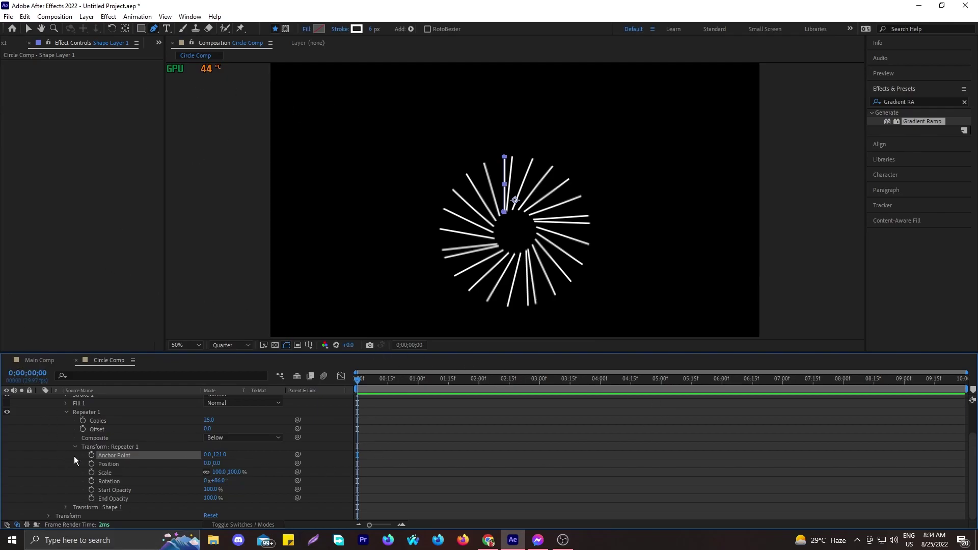
left_click(174, 504)
left_click(67, 412)
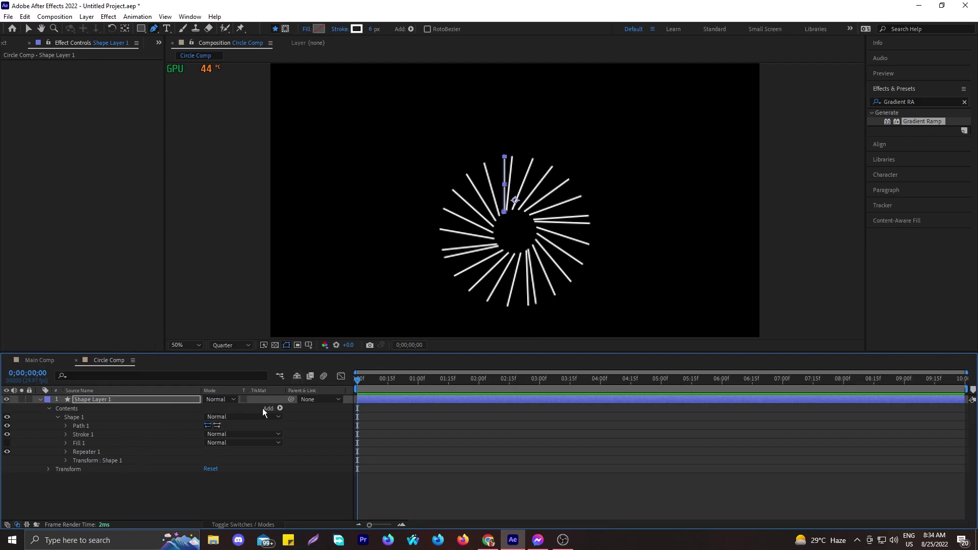
Add Trim Paths to the shape layer and set its End to 0%
left_click(279, 408)
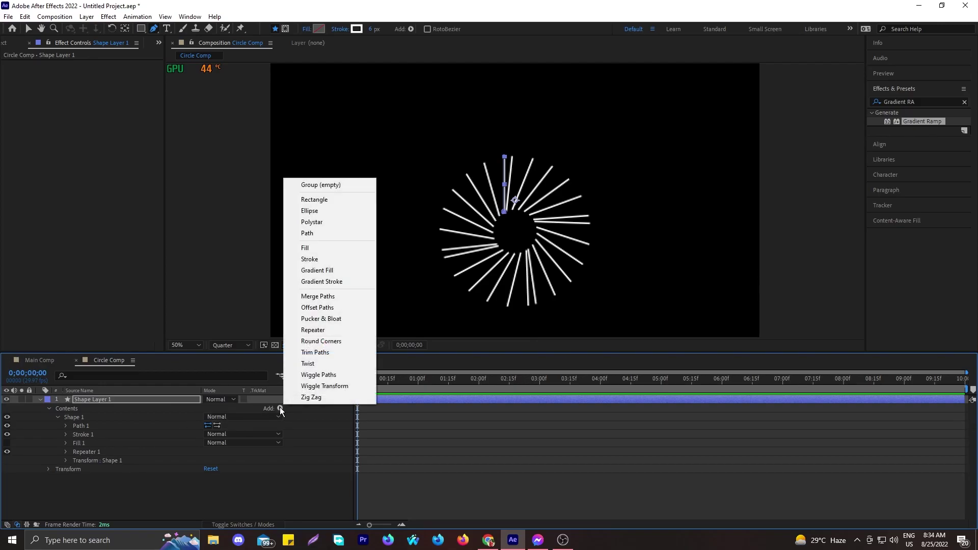
left_click(313, 356)
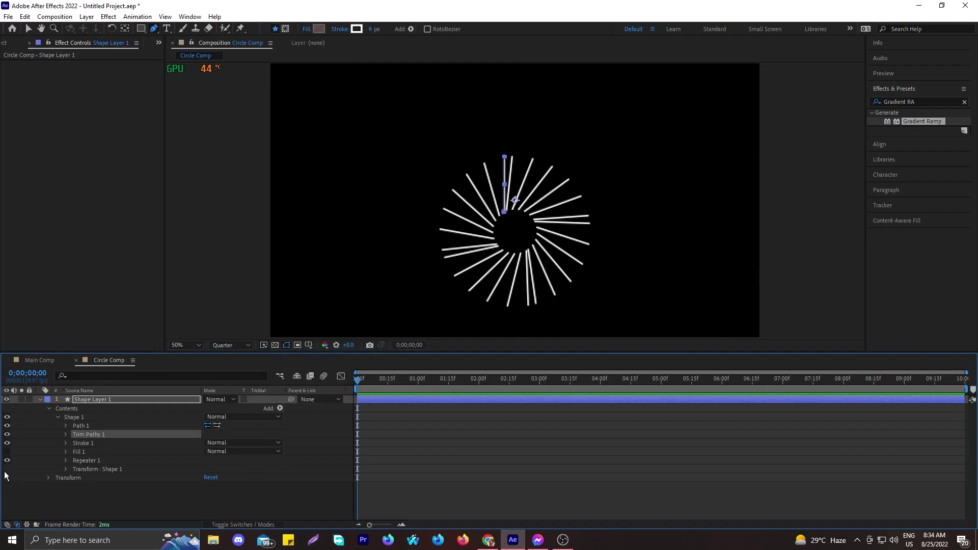
left_click(66, 434)
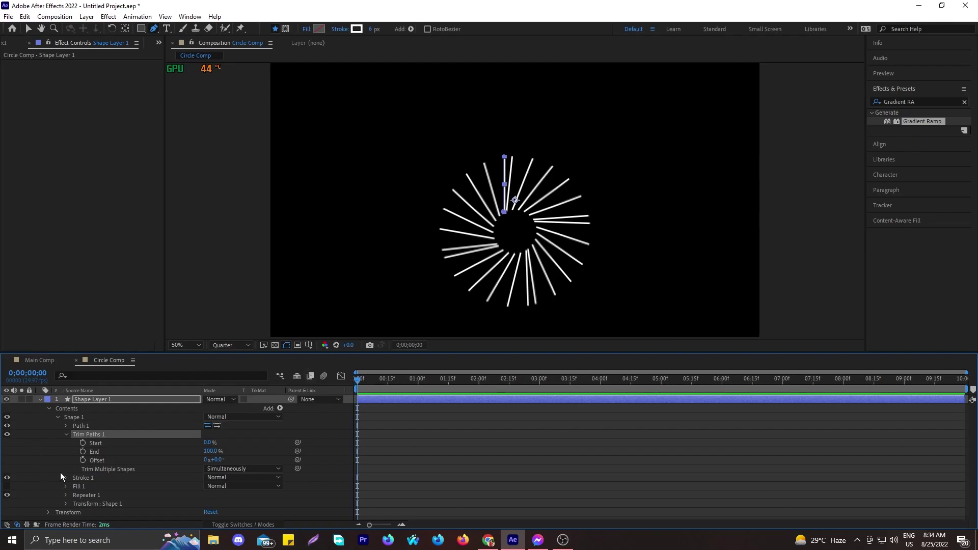
type("0")
key("Return")
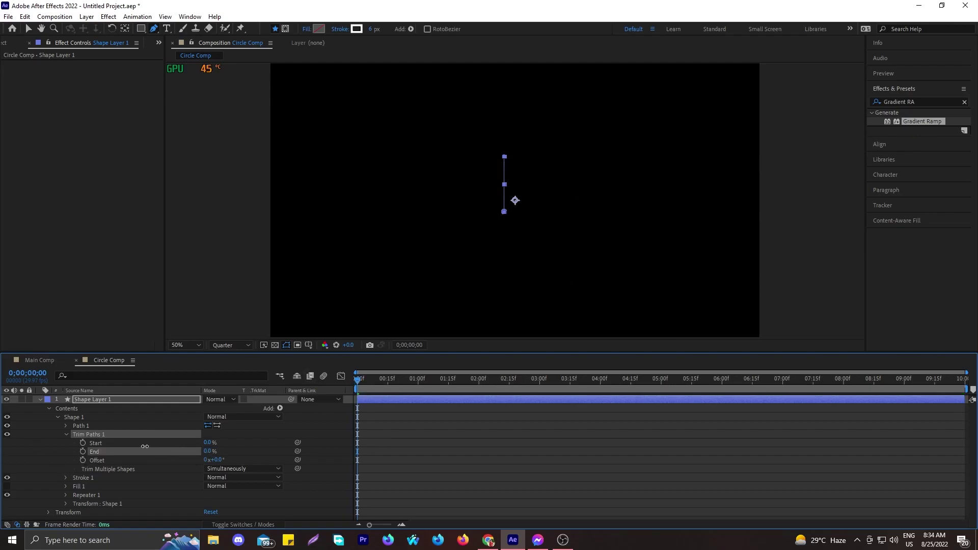
Keyframe the Trim Paths Start from 0% at the first frame to 100% at 1;15
left_click(83, 443)
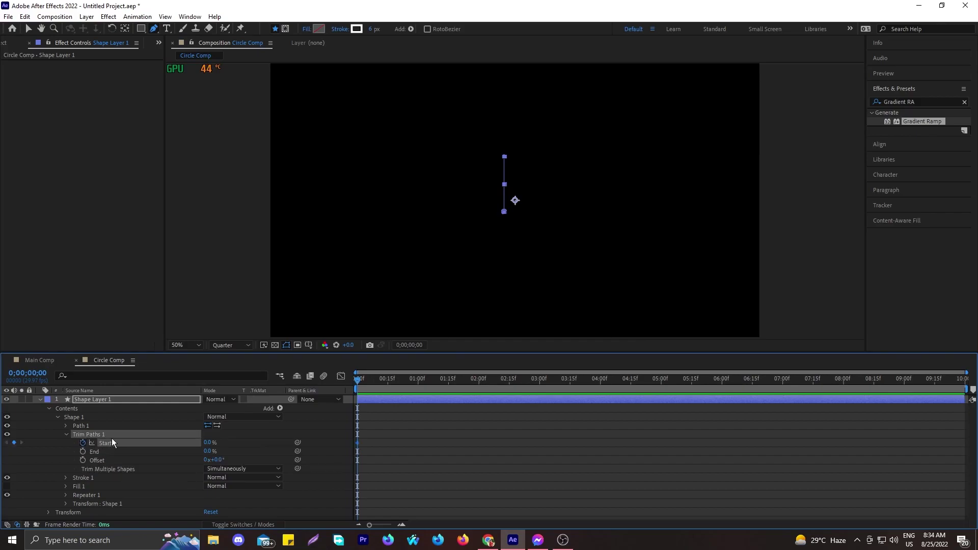
left_click_drag(357, 383, 445, 389)
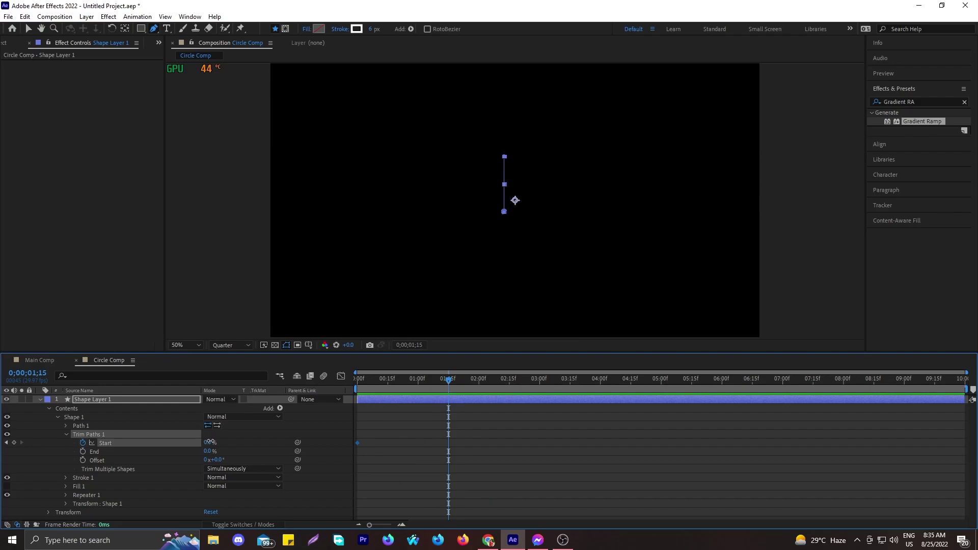
left_click_drag(207, 445, 268, 450)
Keyframe the Trim Paths End from 0% at 0;04 to 100% at 1;23
left_click_drag(449, 381, 366, 387)
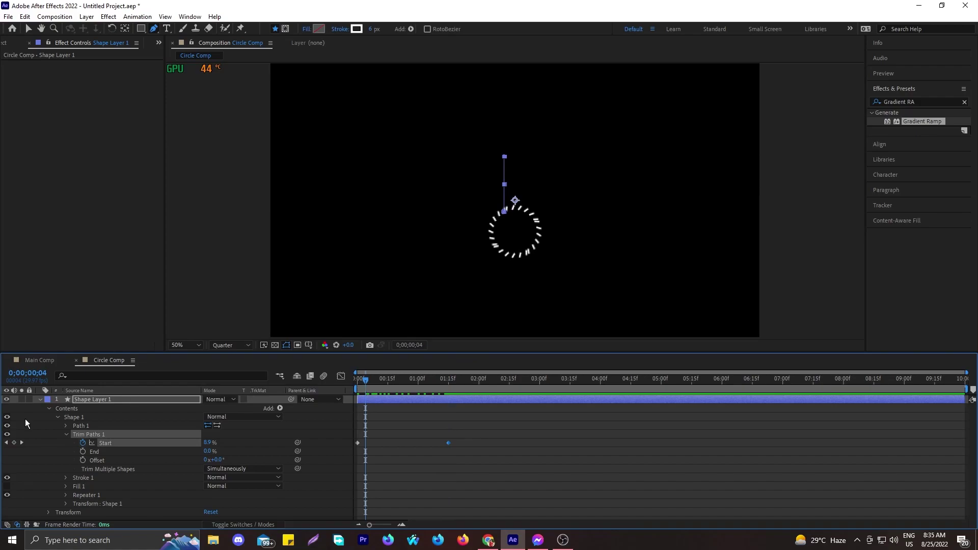
left_click(83, 452)
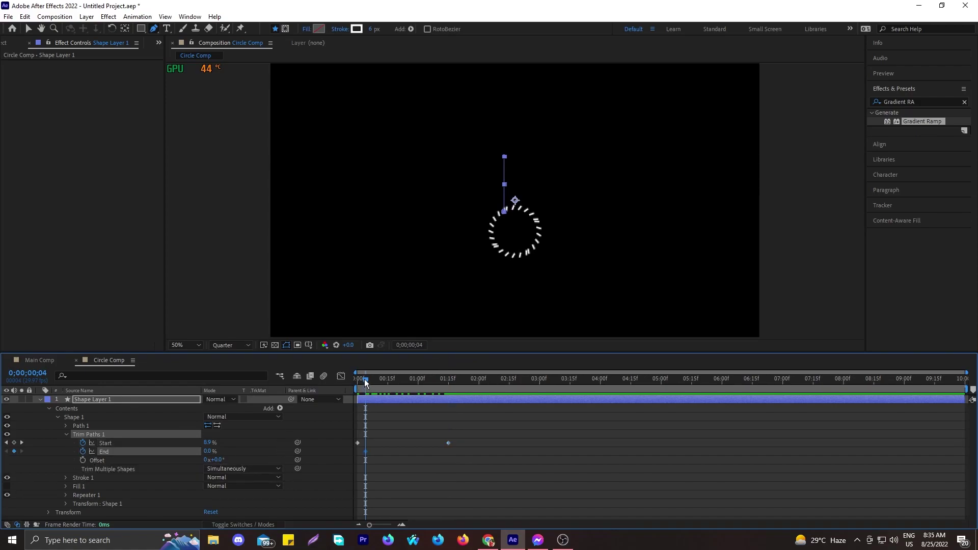
left_click_drag(365, 379, 463, 395)
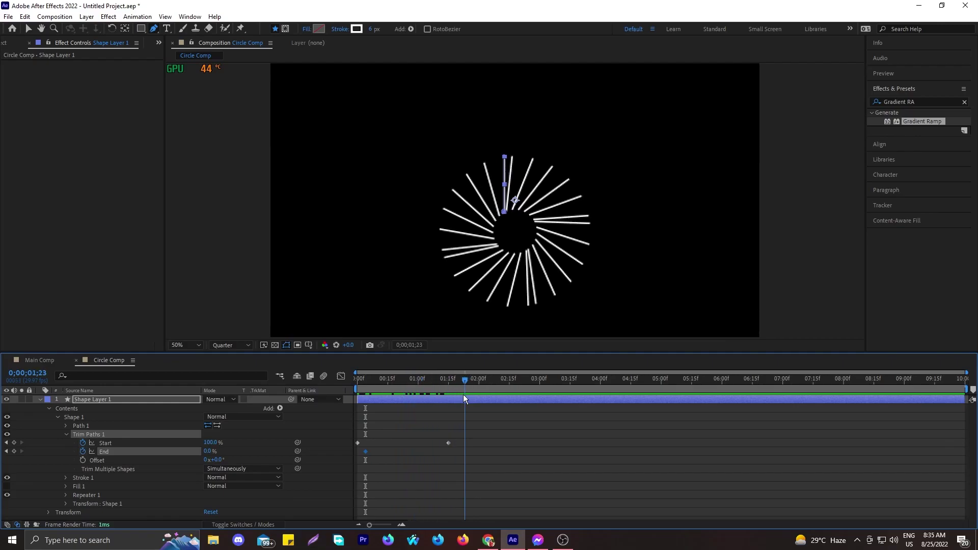
left_click_drag(211, 452, 275, 454)
key("Page_Up")
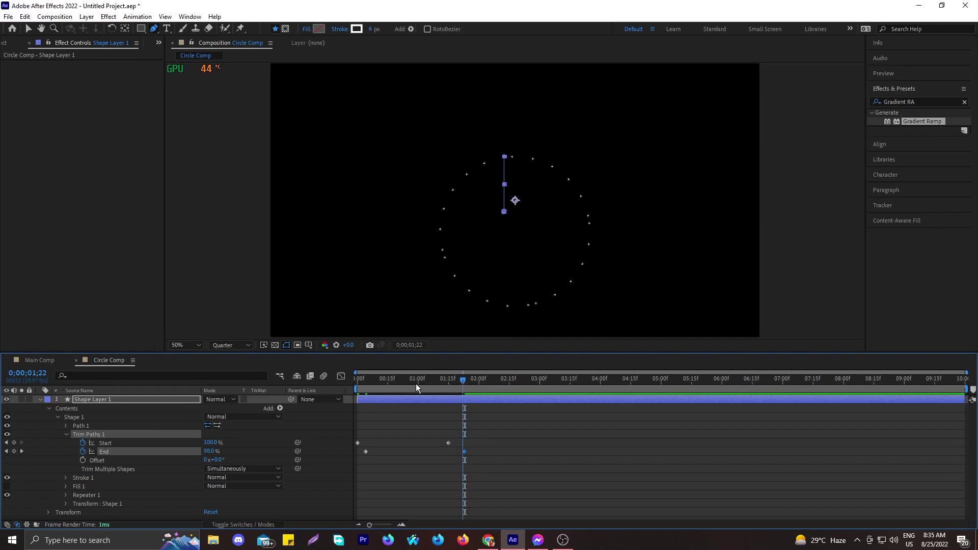
Play the ray animation from the beginning and return the playhead to the first frame
key("Home")
key("space")
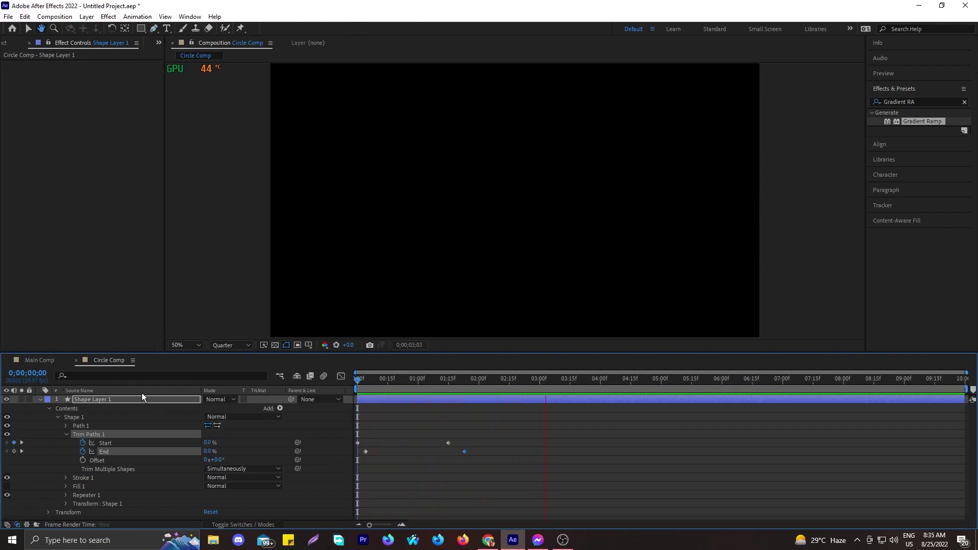
key("space")
left_click_drag(547, 384, 332, 389)
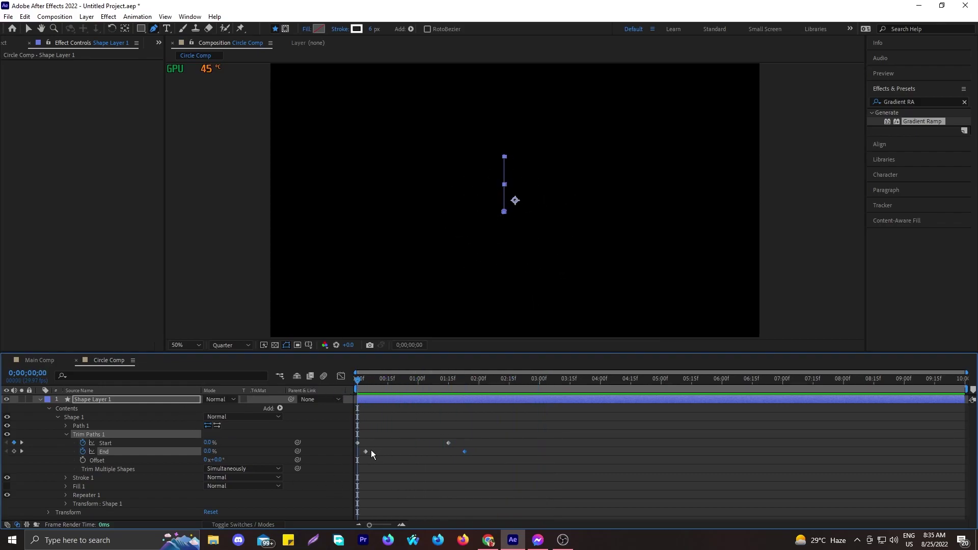
Move the last End keyframe slightly earlier, apply Easy Ease to all the Start and End keyframes, and preview the animation
left_click_drag(464, 451, 347, 433)
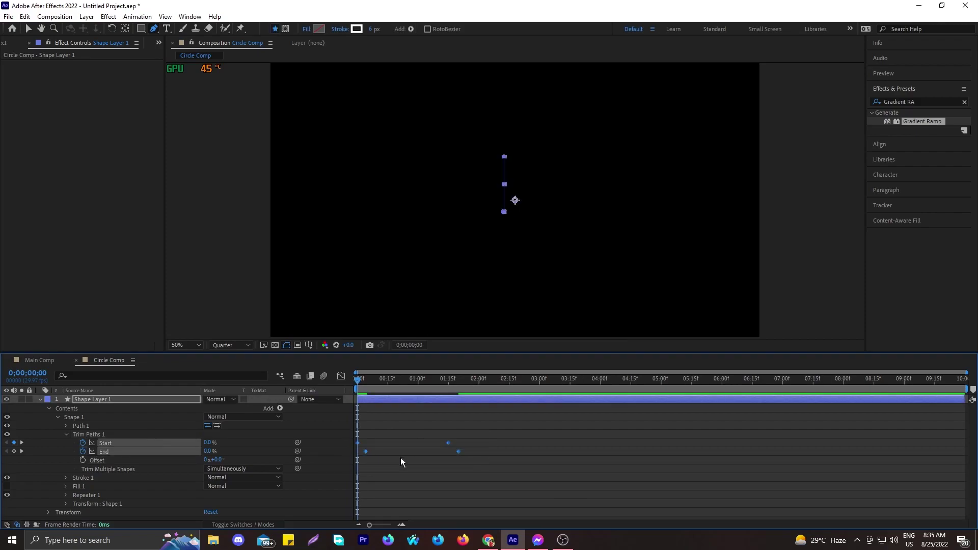
right_click(448, 442)
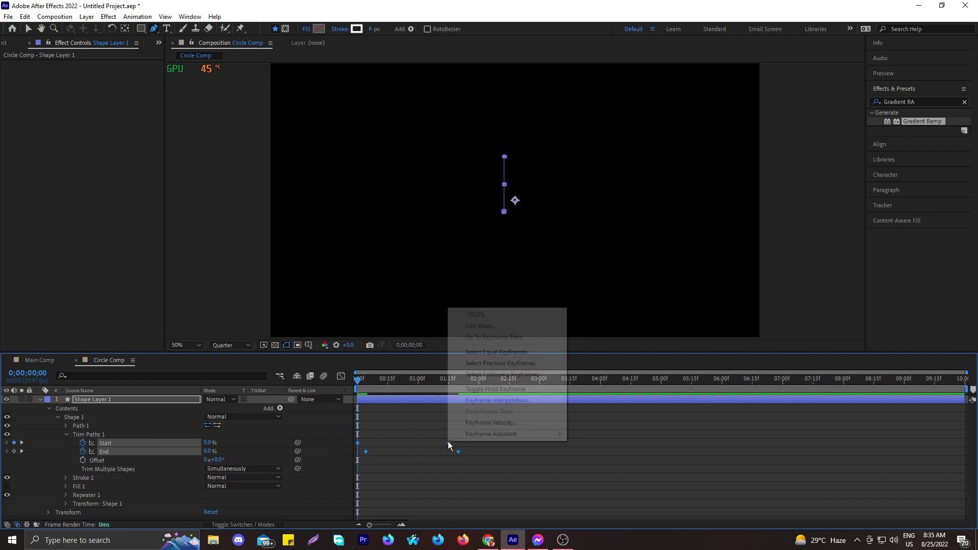
mouse_move(528, 437)
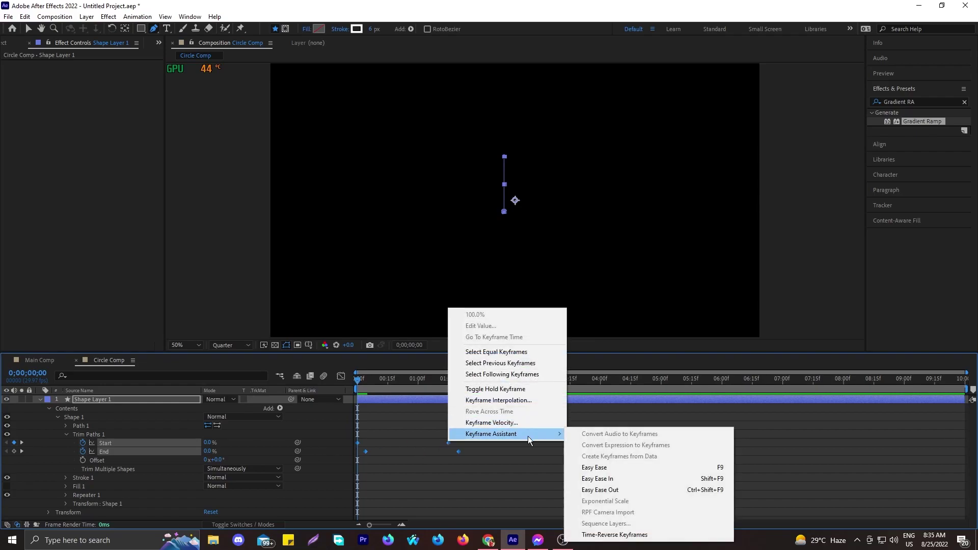
left_click(619, 468)
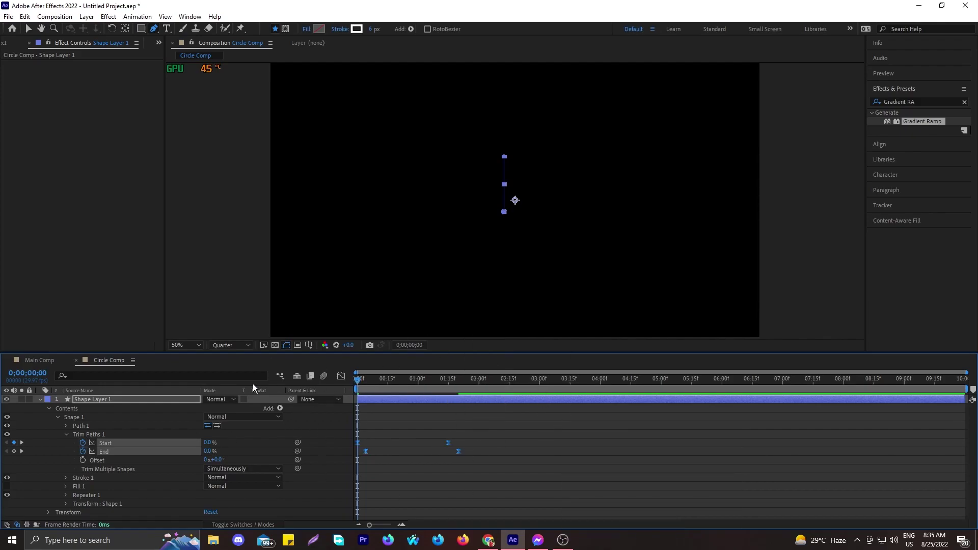
key("space")
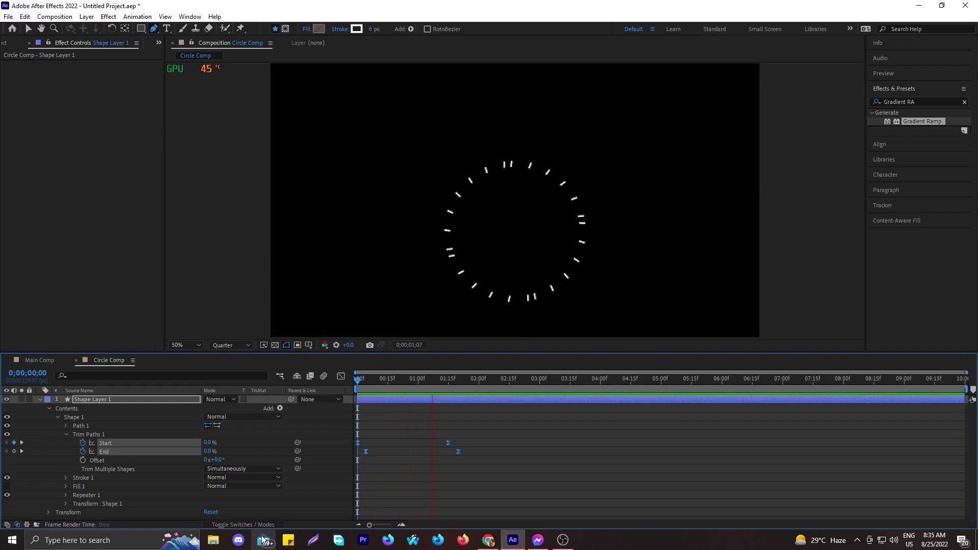
Move the last Trim Paths keyframes earlier, Start to about 0;22 and End to about 0;27, and preview the faster burst
left_click(471, 475)
left_click_drag(442, 432, 400, 442)
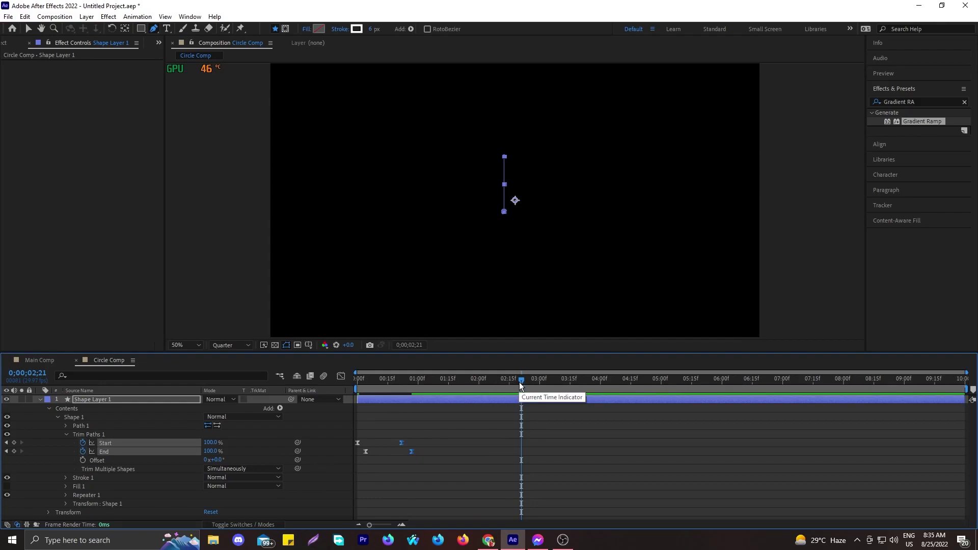
left_click_drag(520, 380, 308, 418)
key("space")
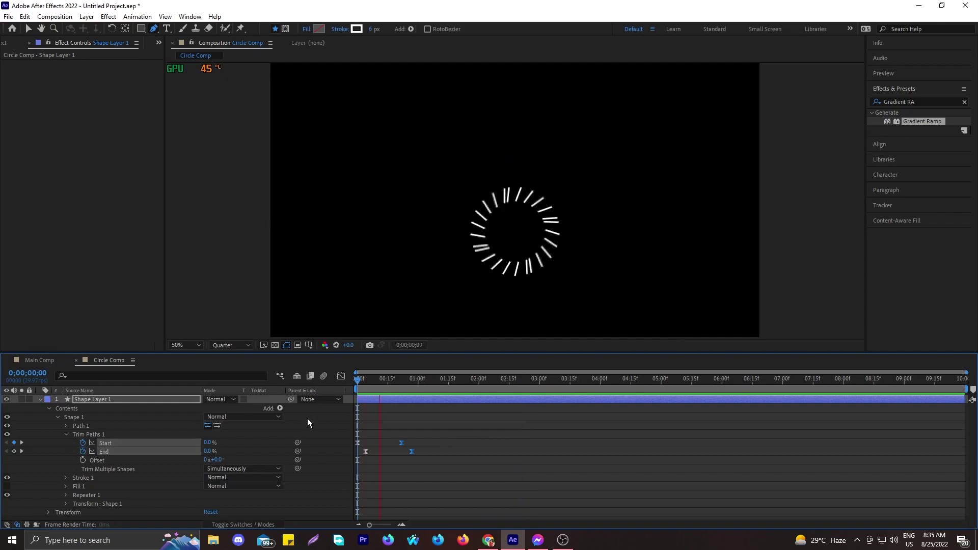
key("space")
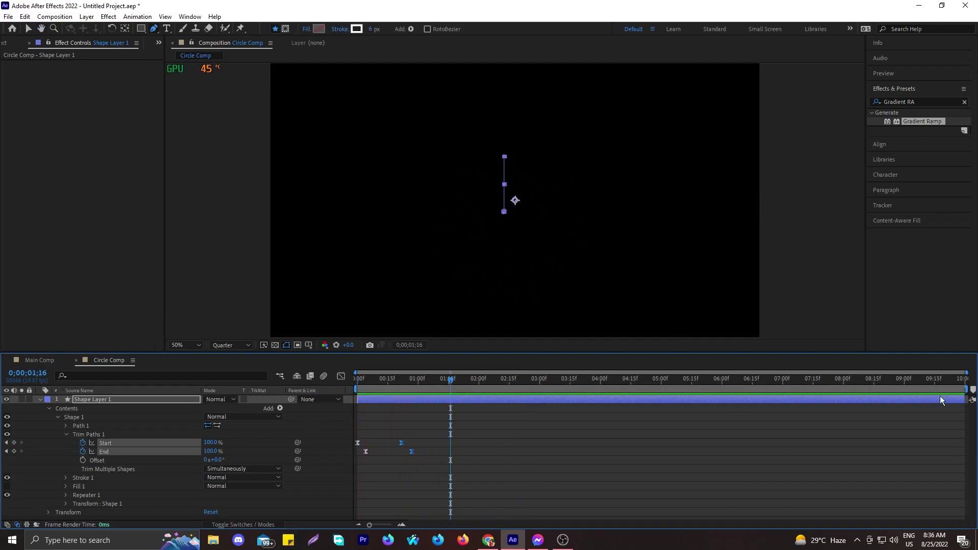
Shorten the Circle Comp work area to end at about 1;21 and preview the looping burst
left_click_drag(970, 389, 461, 403)
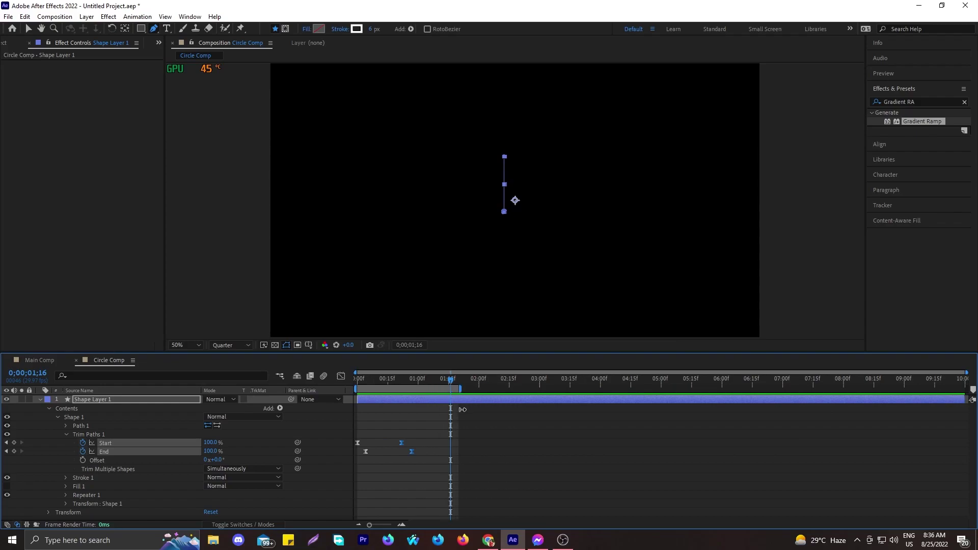
key("space")
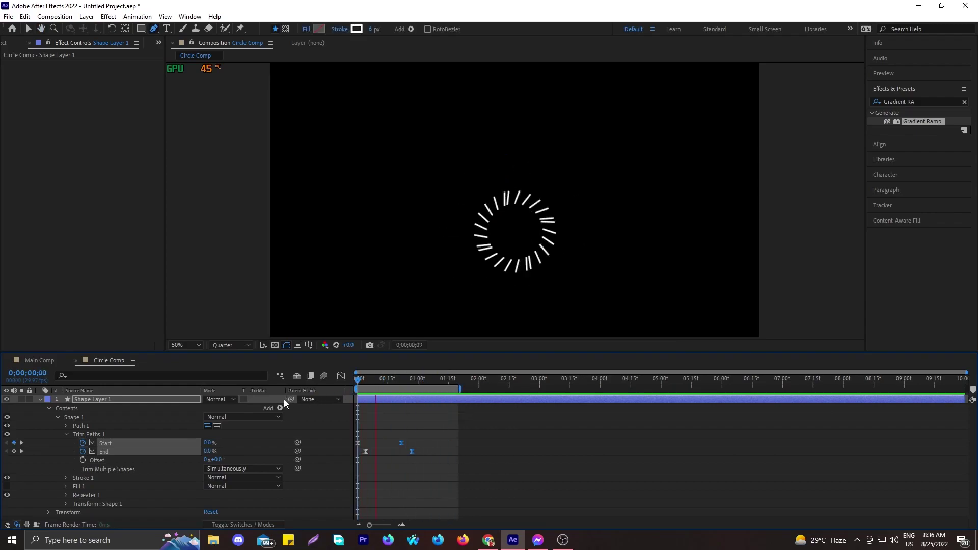
key("space")
key("space")
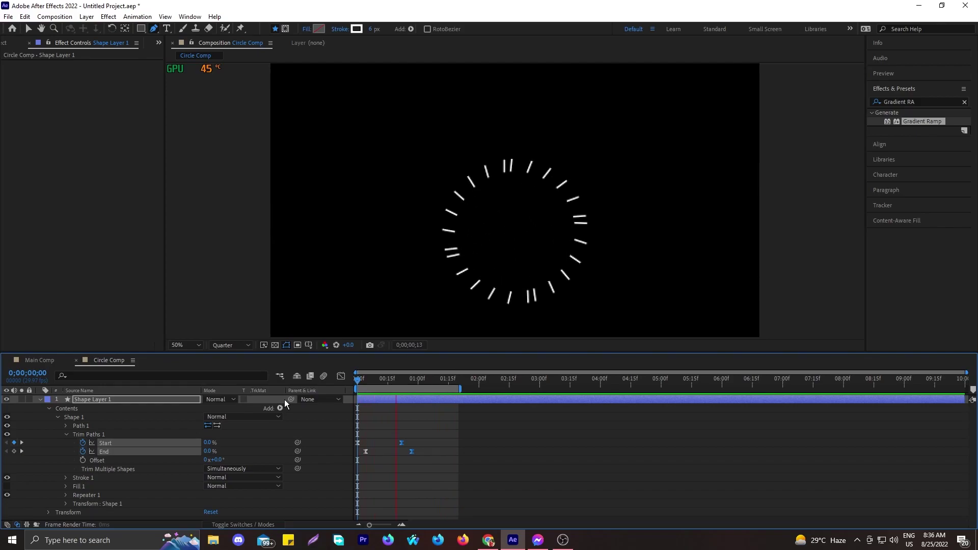
key("space")
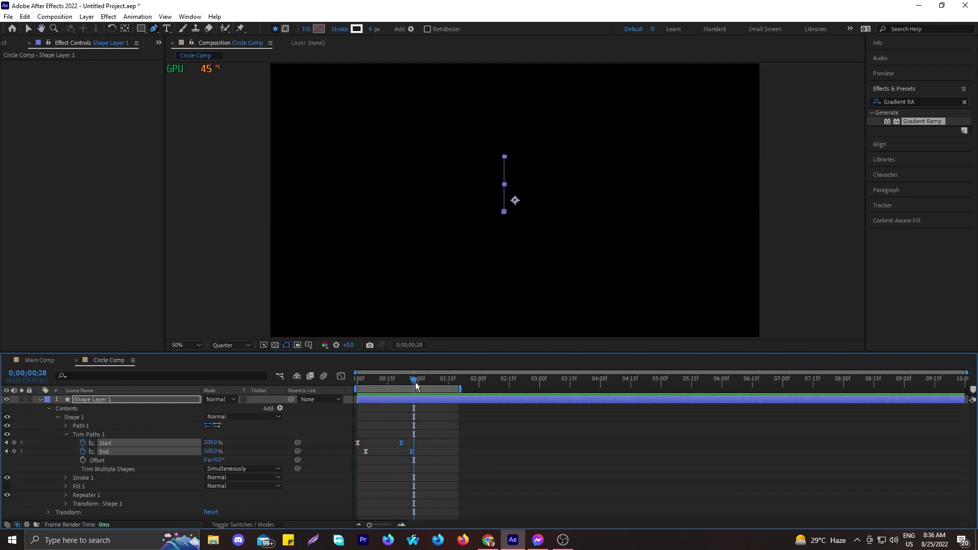
left_click_drag(415, 379, 441, 378)
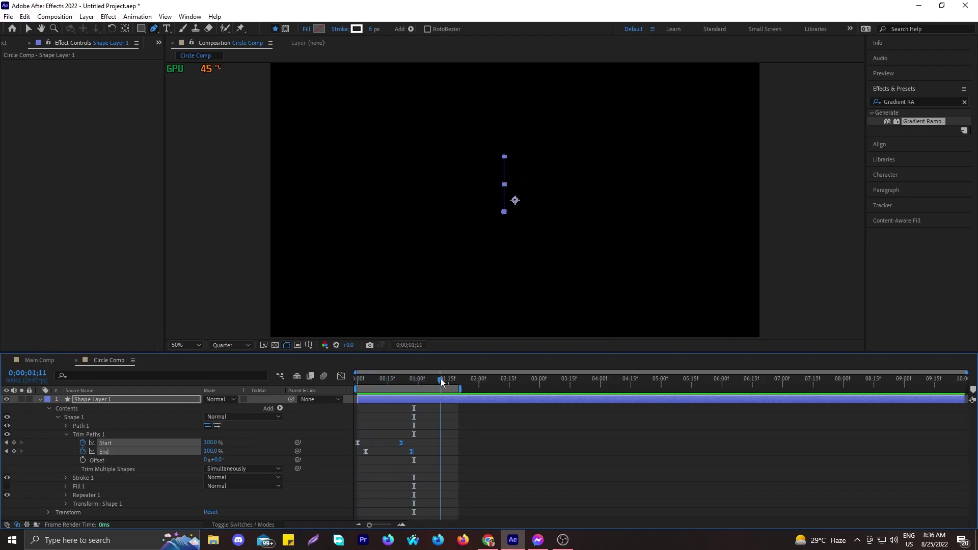
Set the Y position in Transform: Shape 1 to -118 to center the ring of lines vertically, and preview it
left_click(70, 432)
left_click(65, 436)
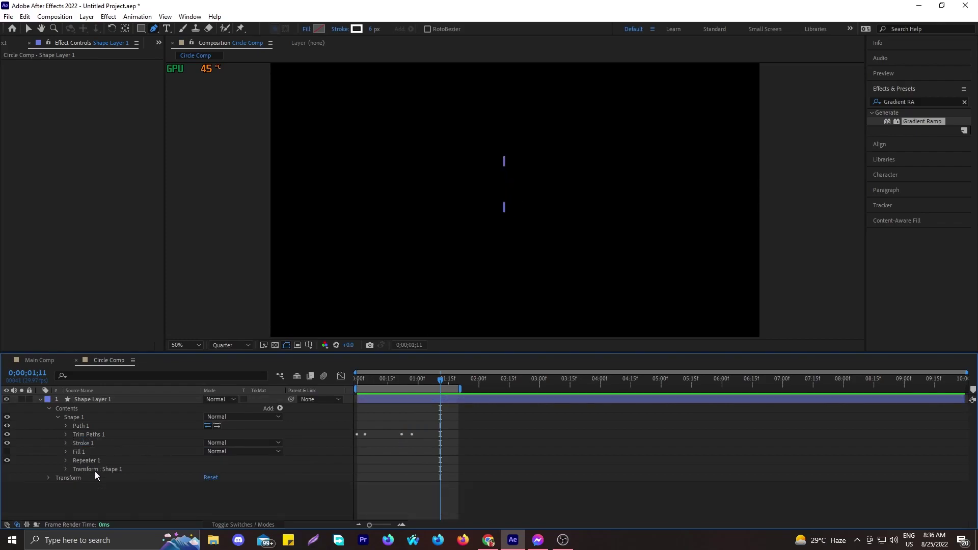
left_click(65, 469)
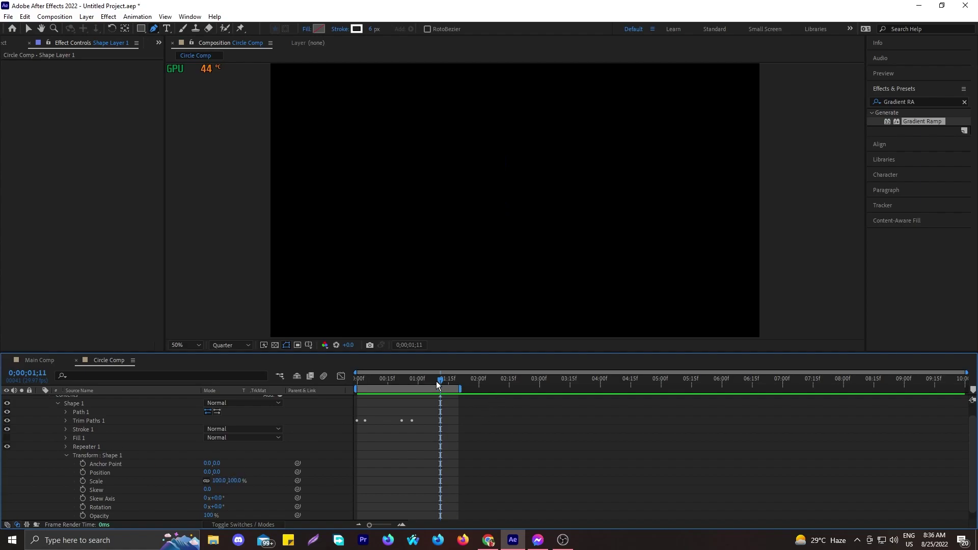
left_click_drag(439, 380, 371, 380)
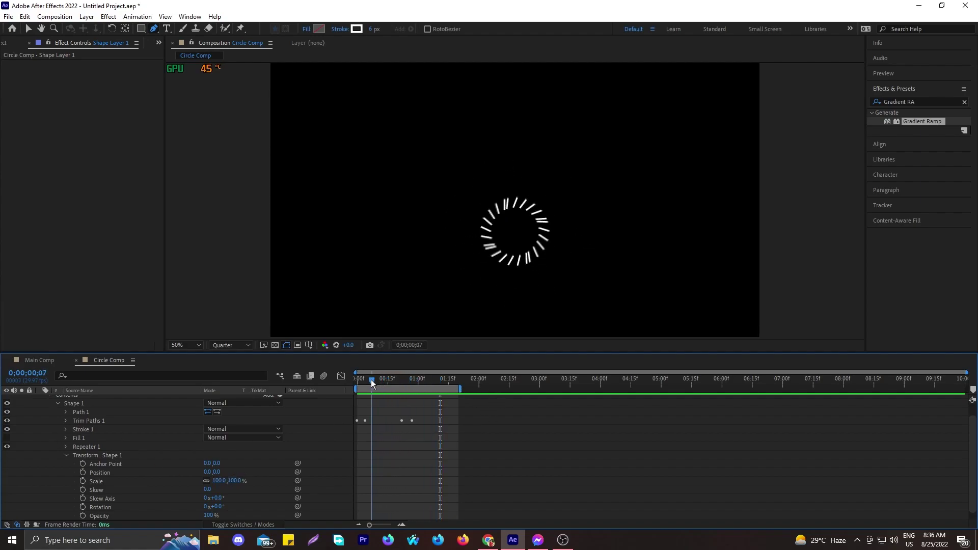
left_click_drag(216, 477, 171, 461)
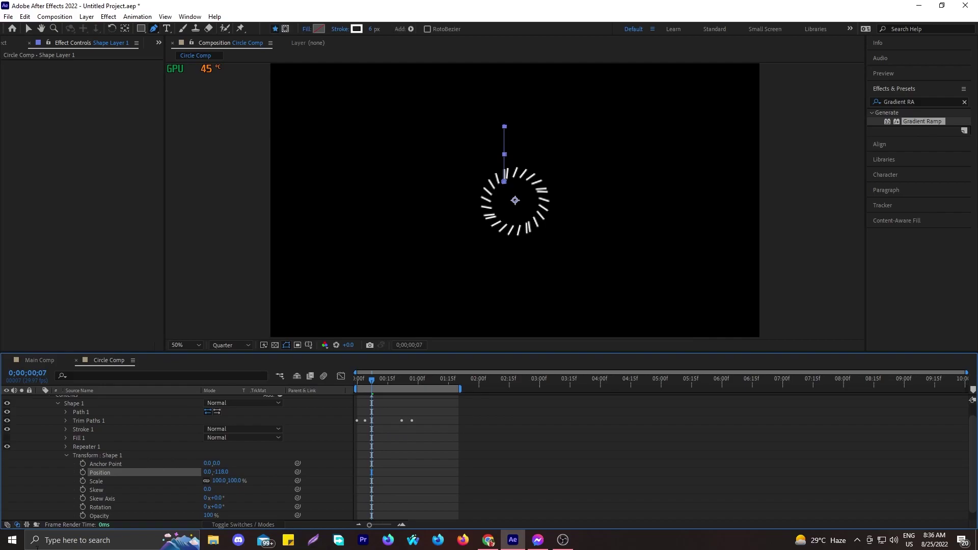
left_click(68, 454)
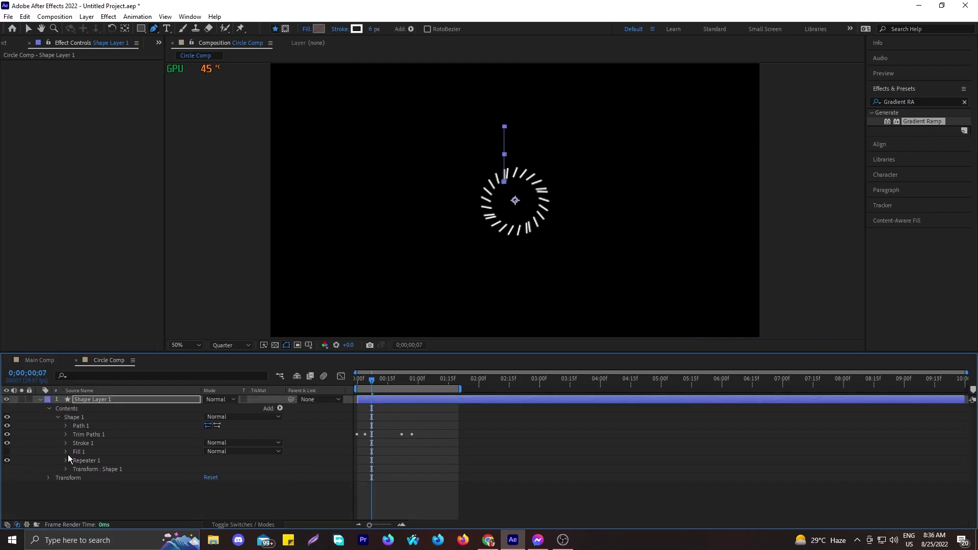
key("space")
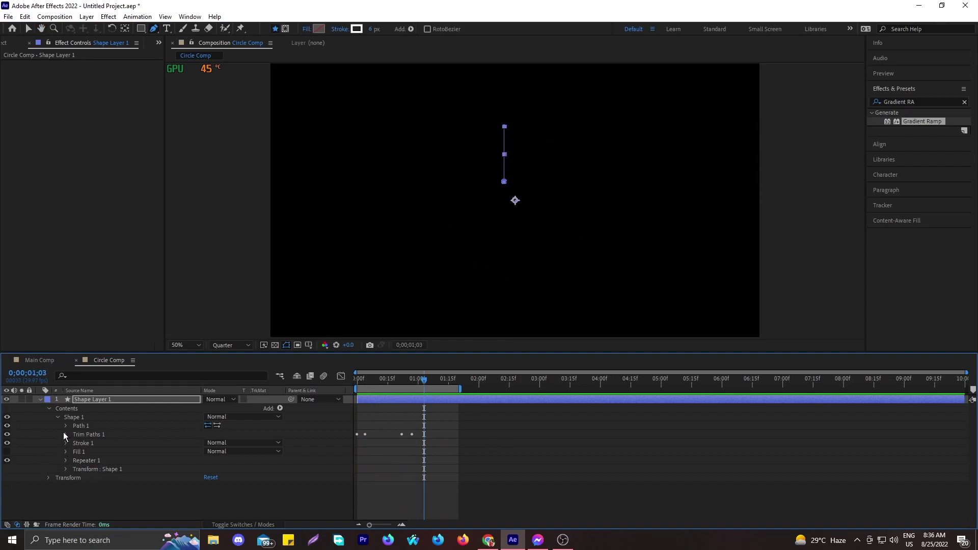
Check the shape's transform values and anchor point using the Pan Behind tool, and replay the burst
left_click(65, 470)
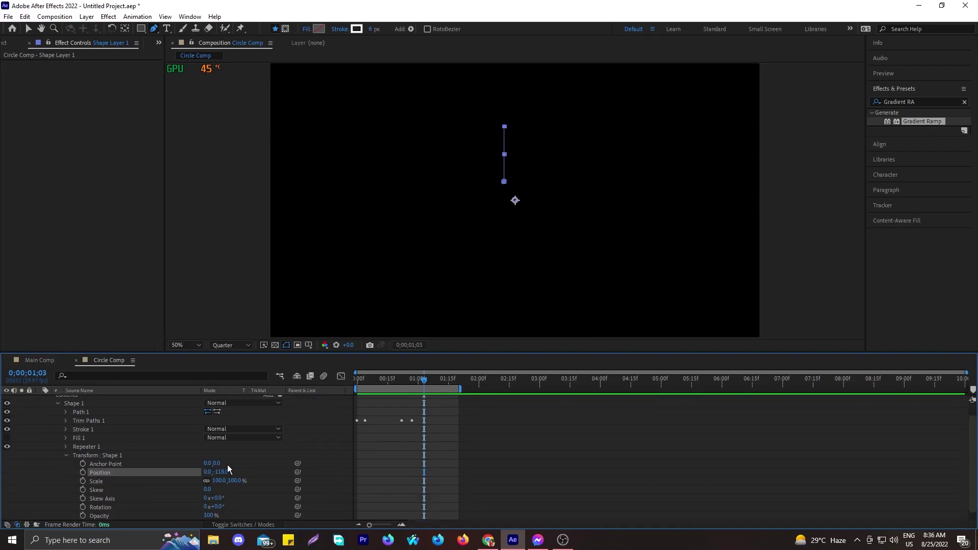
scroll(176, 464, "down", 1)
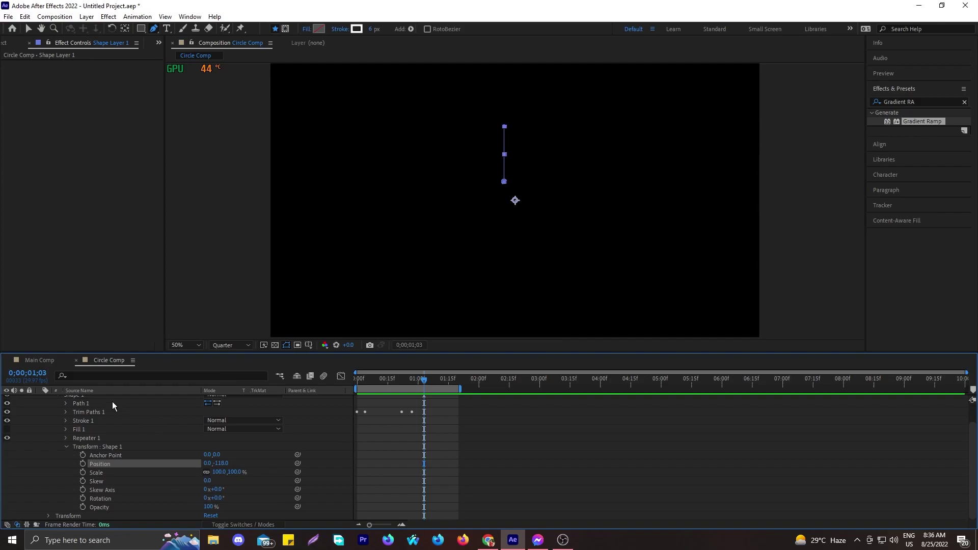
scroll(112, 408, "up", 3)
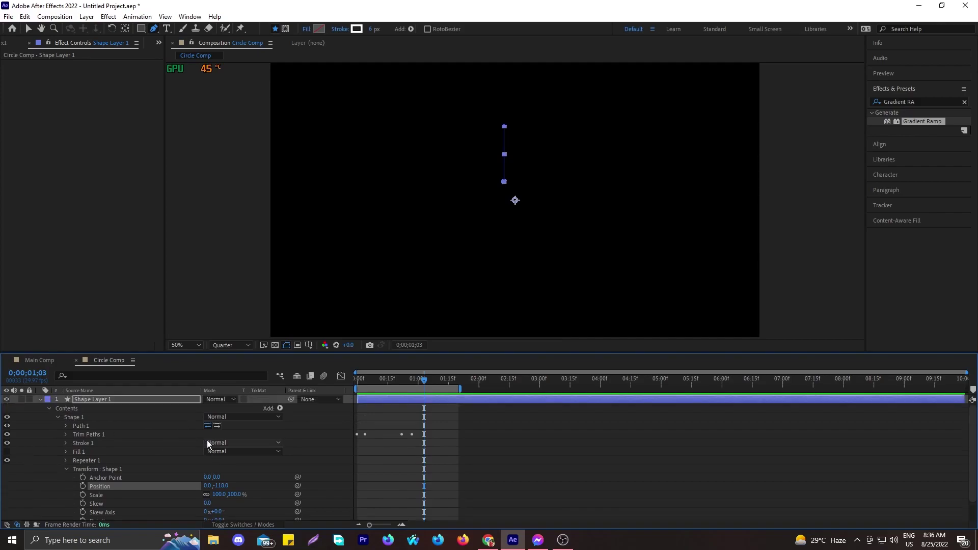
left_click(126, 31)
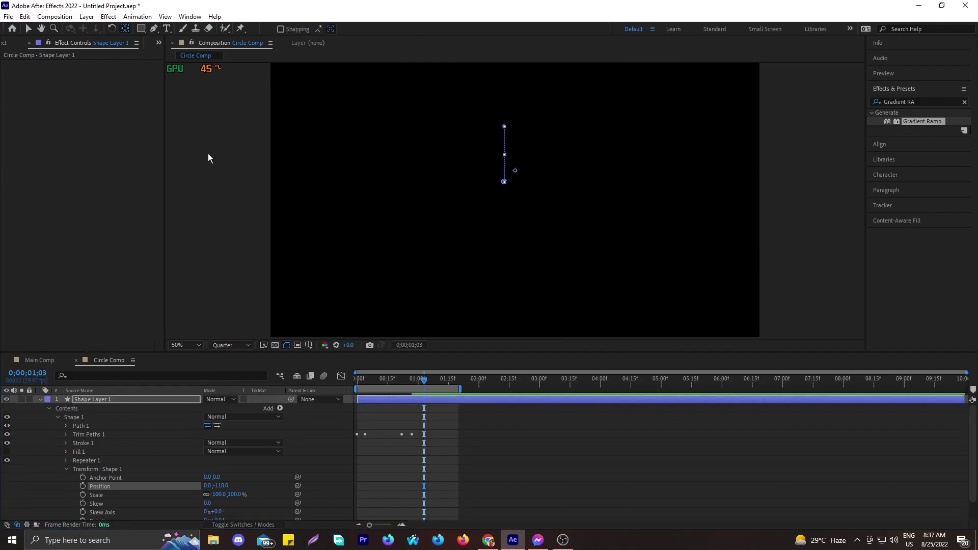
mouse_move(426, 377)
left_mouse_down()
mouse_move(355, 377)
mouse_move(444, 383)
left_mouse_up()
key("space")
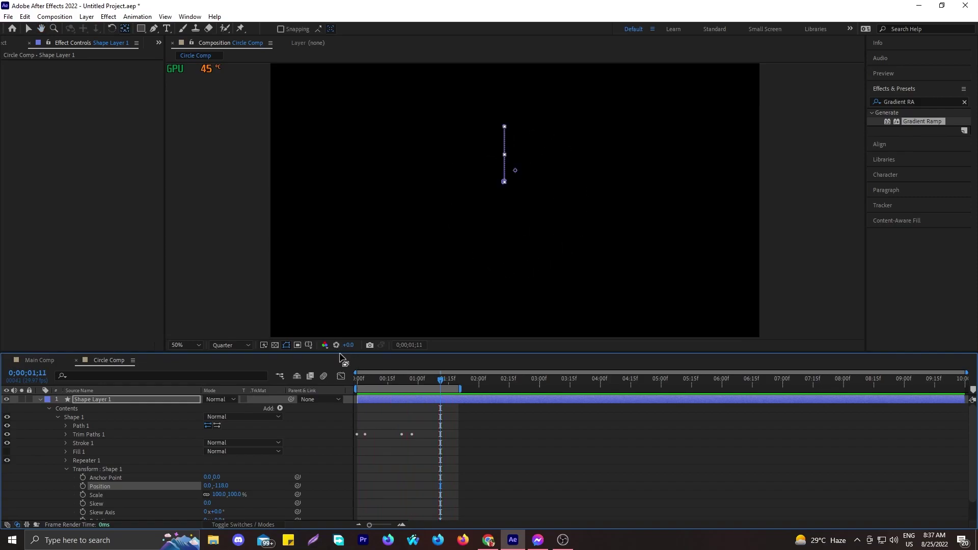
key("v")
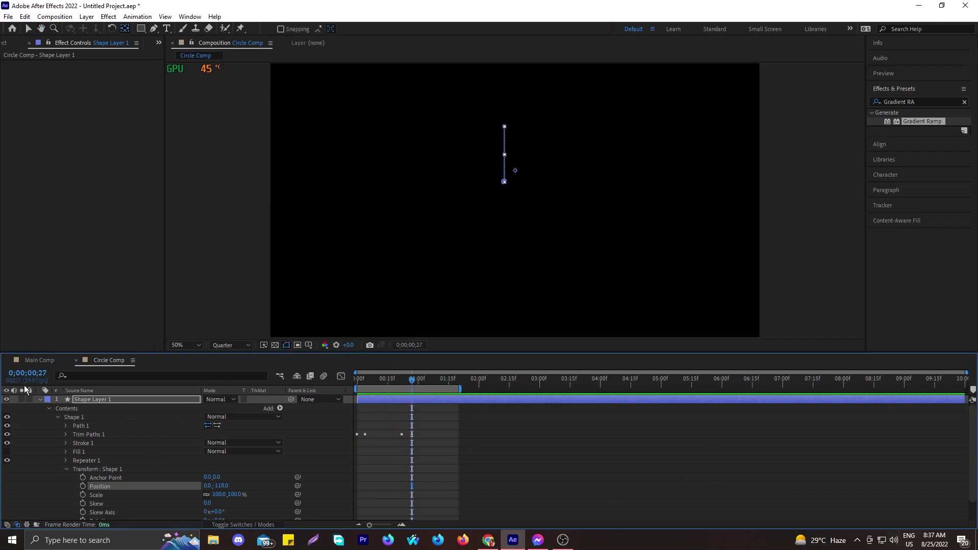
Add the Circle Comp to the Main Comp and place the BG layer beneath it
left_click(43, 361)
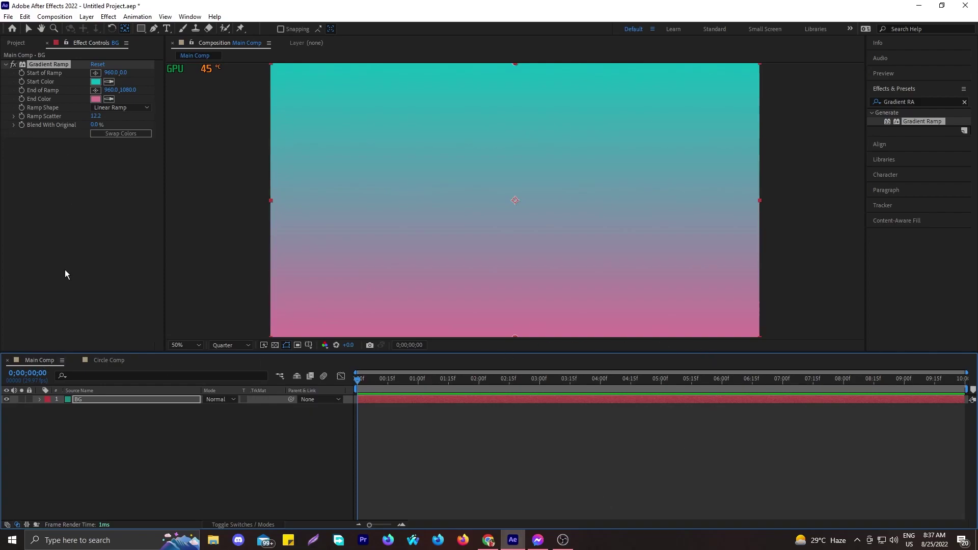
left_click(16, 43)
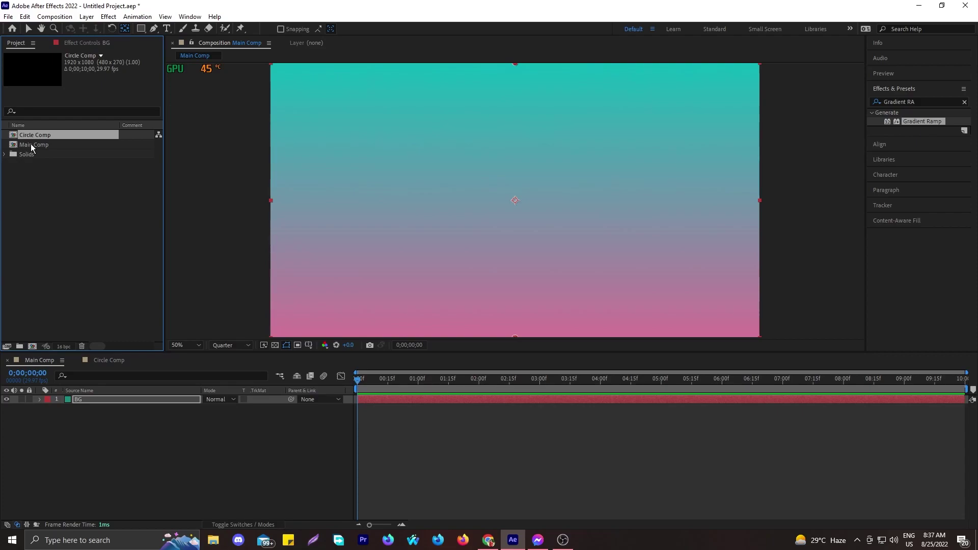
left_click_drag(44, 135, 77, 417)
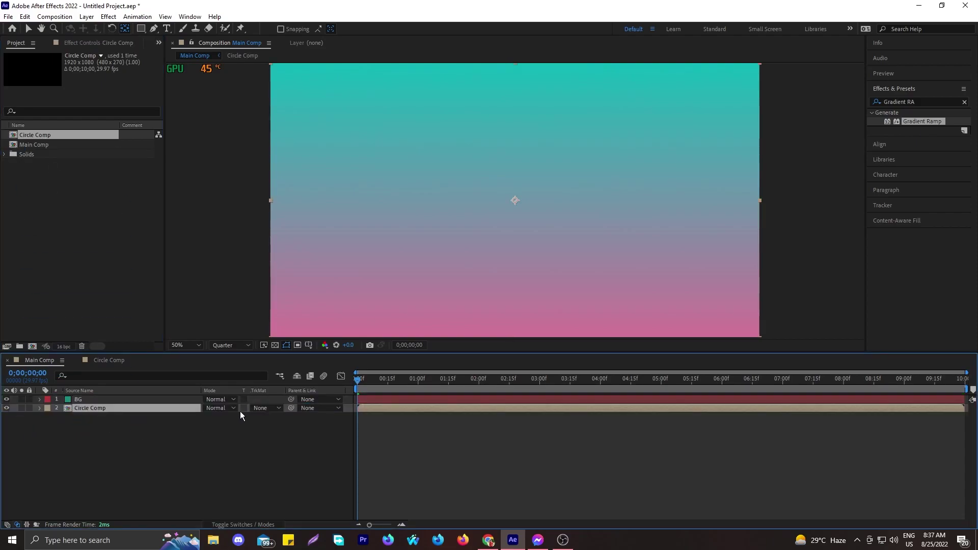
key("space")
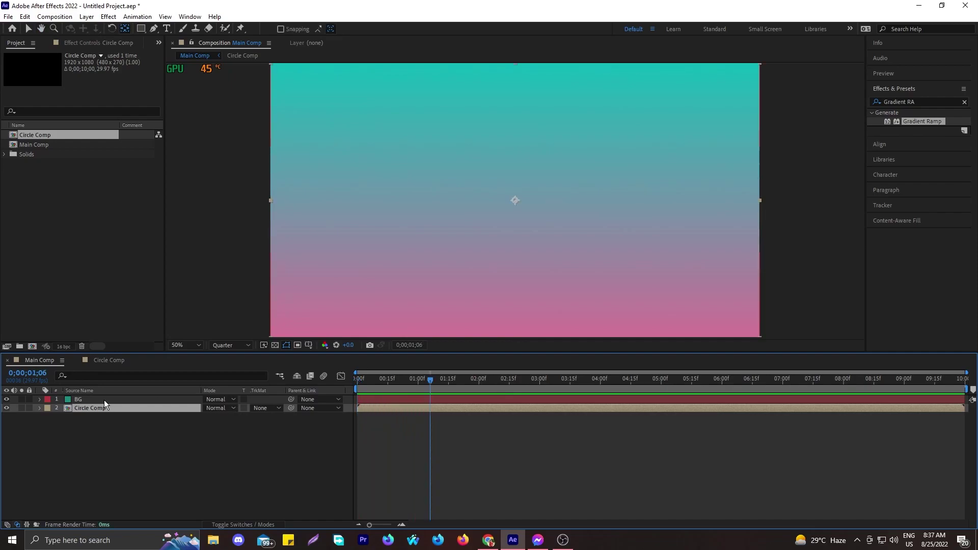
left_click_drag(104, 399, 103, 419)
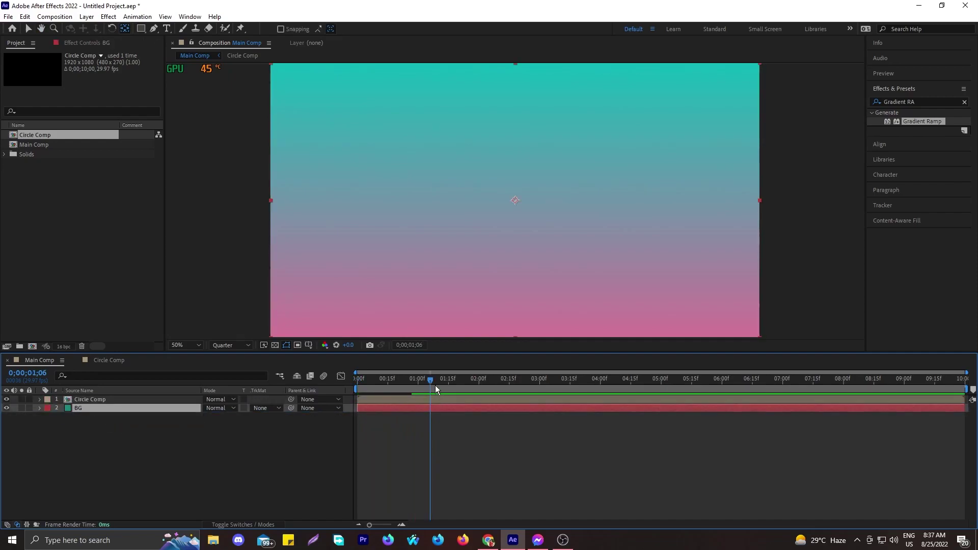
Play the Main Comp from the beginning and return the playhead to the first frame
left_click_drag(430, 377, 270, 402)
key("space")
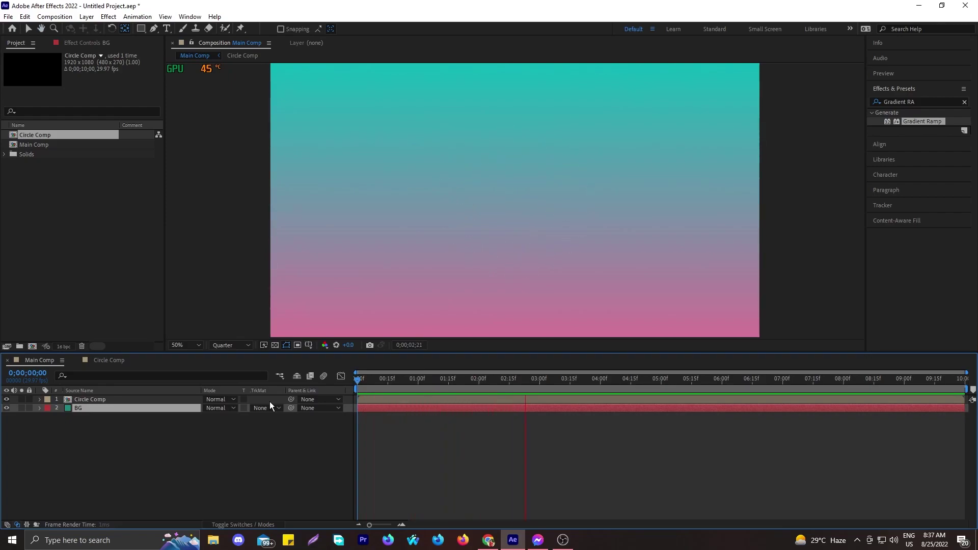
key("space")
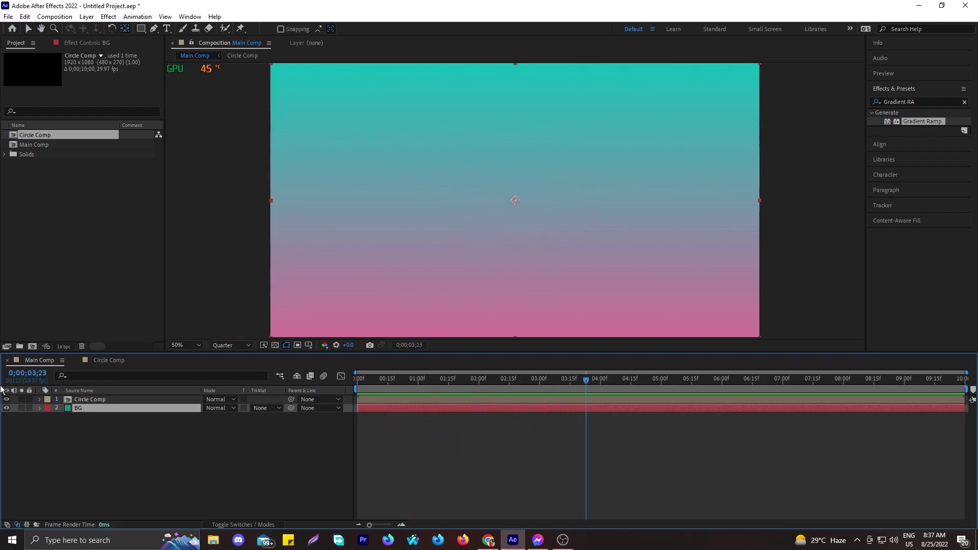
left_click_drag(579, 377, 323, 378)
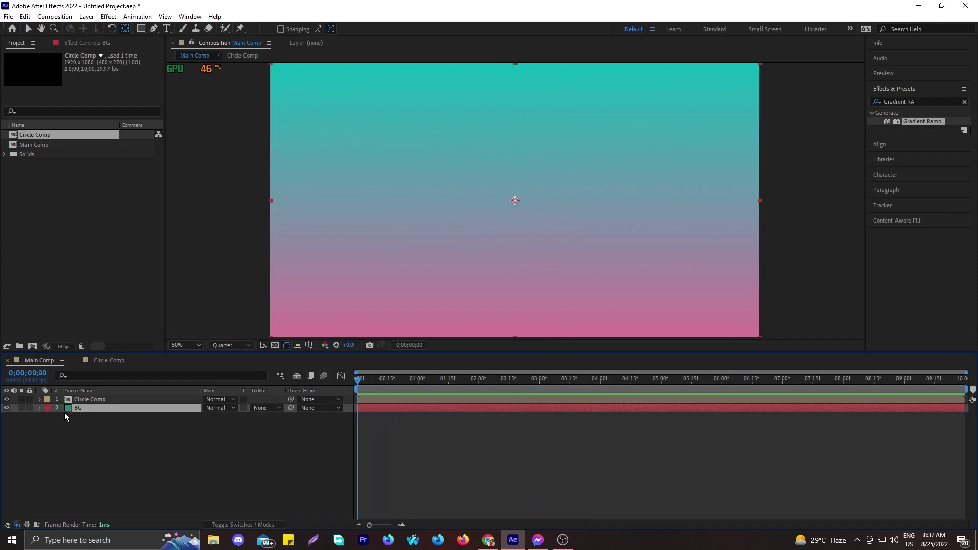
Duplicate the Circle Comp layer with the playhead at 0;11, where the burst shows
left_click(94, 401)
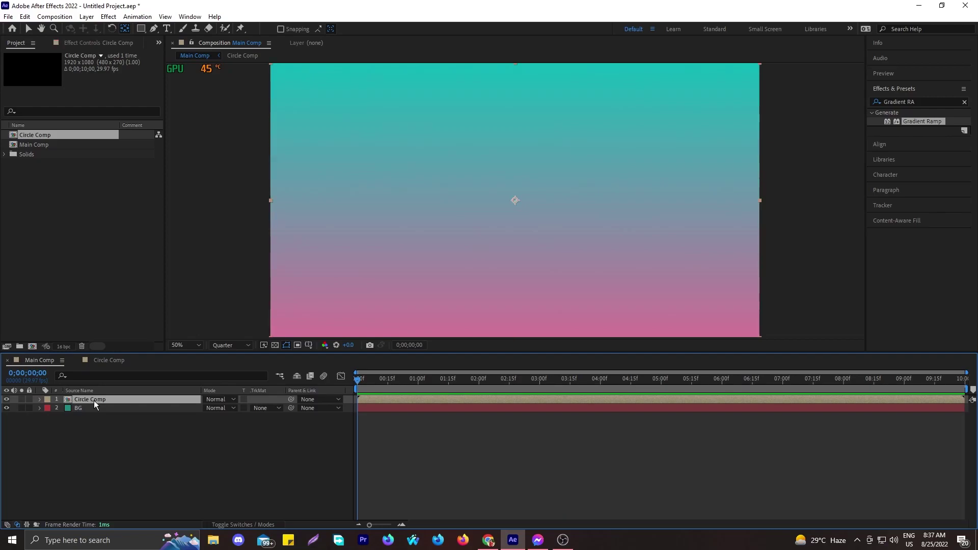
left_click_drag(359, 380, 380, 381)
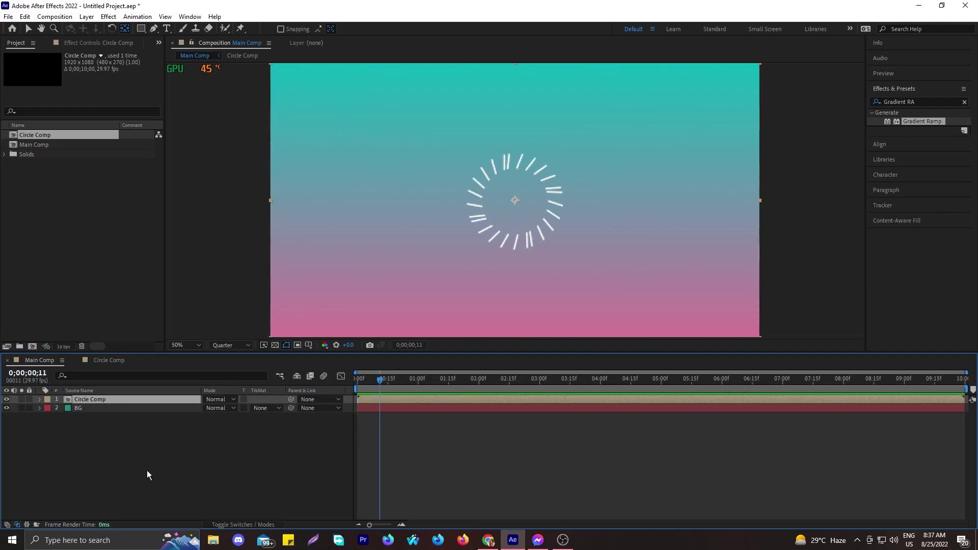
key("ctrl+d")
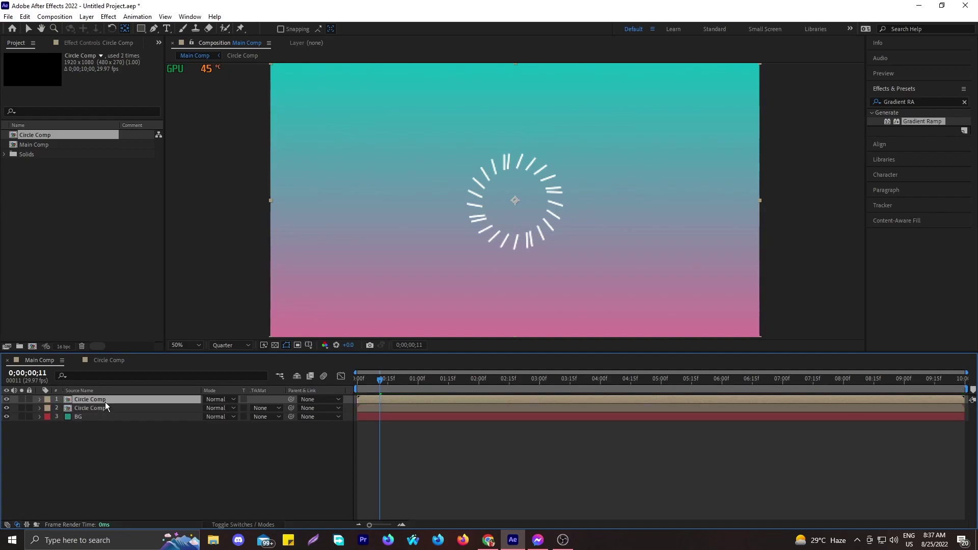
Move the duplicated burst to the frame's upper-left area, at about 208, 177, and scale it to 77%
key("p")
left_click_drag(210, 409, 2, 405)
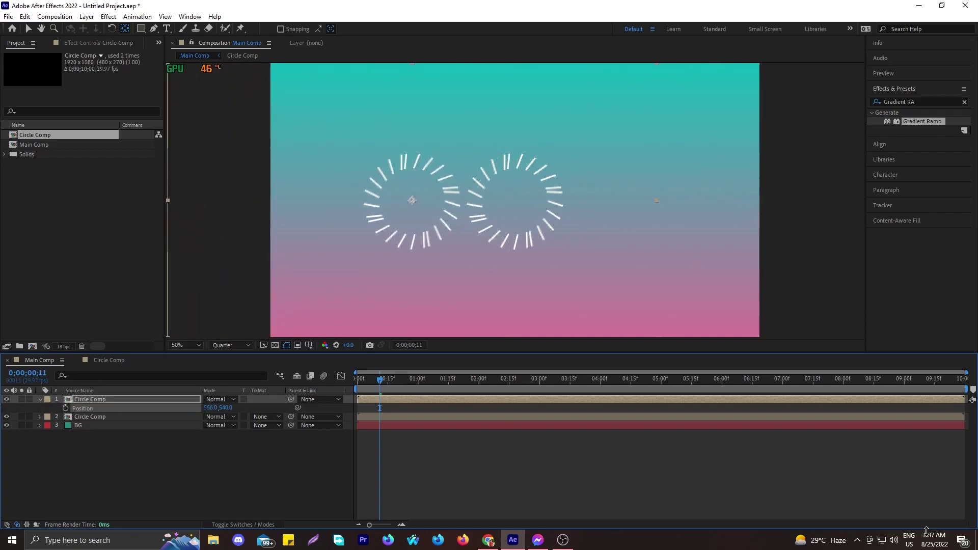
left_click_drag(211, 409, 36, 410)
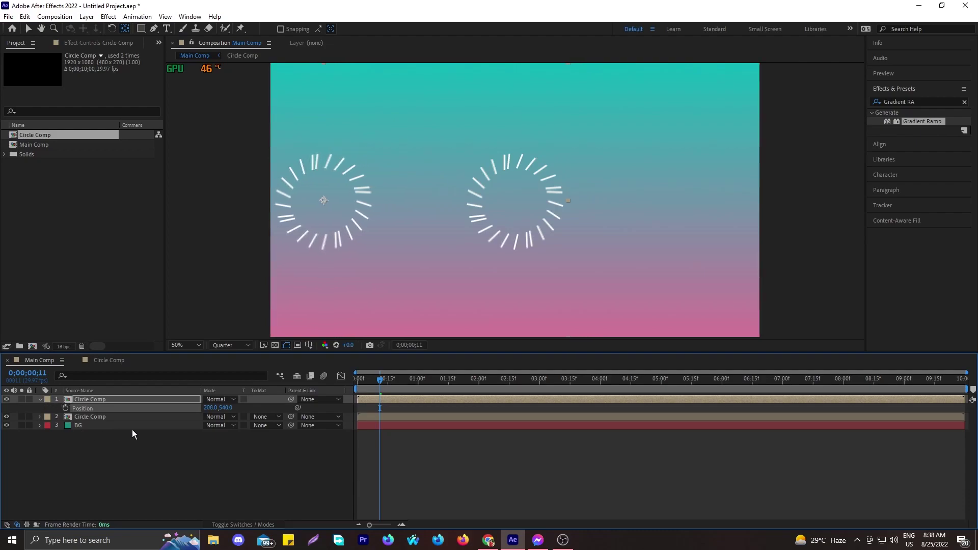
left_click_drag(226, 409, 51, 408)
key("s")
mouse_move(234, 408)
left_mouse_down()
mouse_move(222, 408)
mouse_move(248, 412)
left_mouse_up()
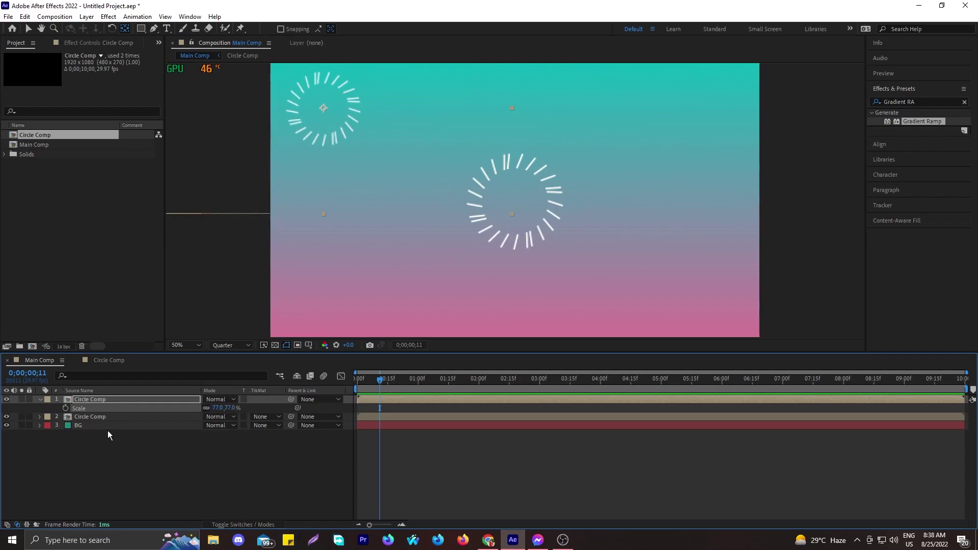
Duplicate the upper-left burst twice and stack the copies down the frame's left edge at 214, 517 and 214, 893
key("ctrl+d")
key("p")
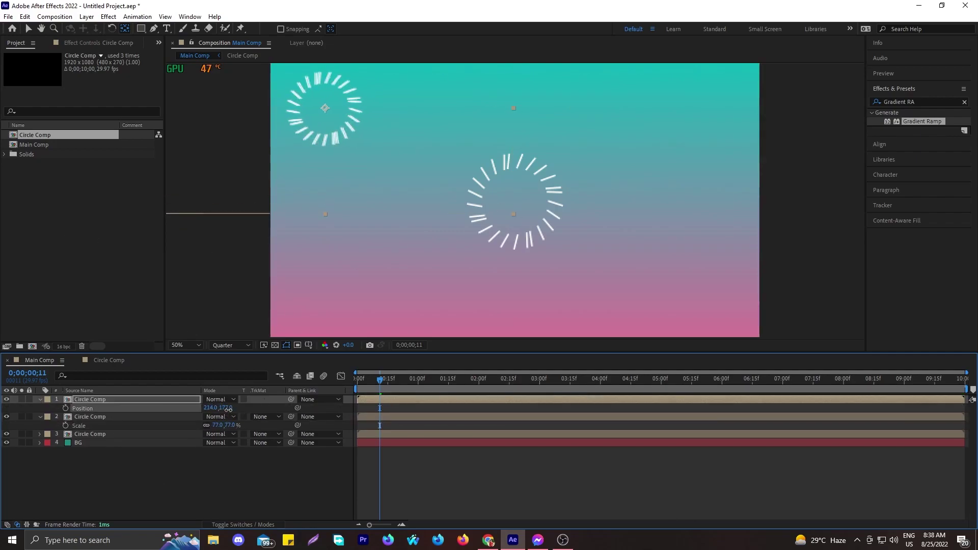
left_click_drag(225, 408, 185, 433)
key("ctrl+d")
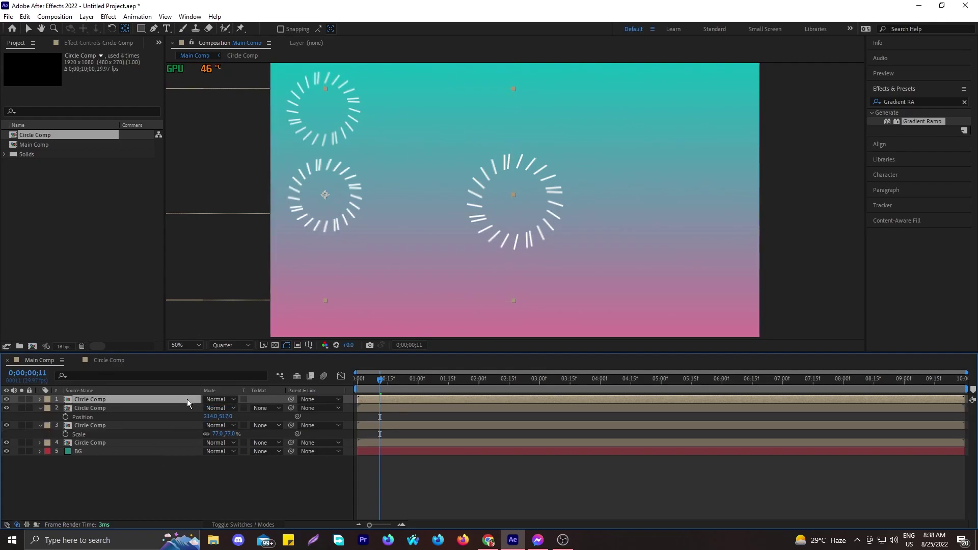
left_click_drag(227, 408, 191, 218)
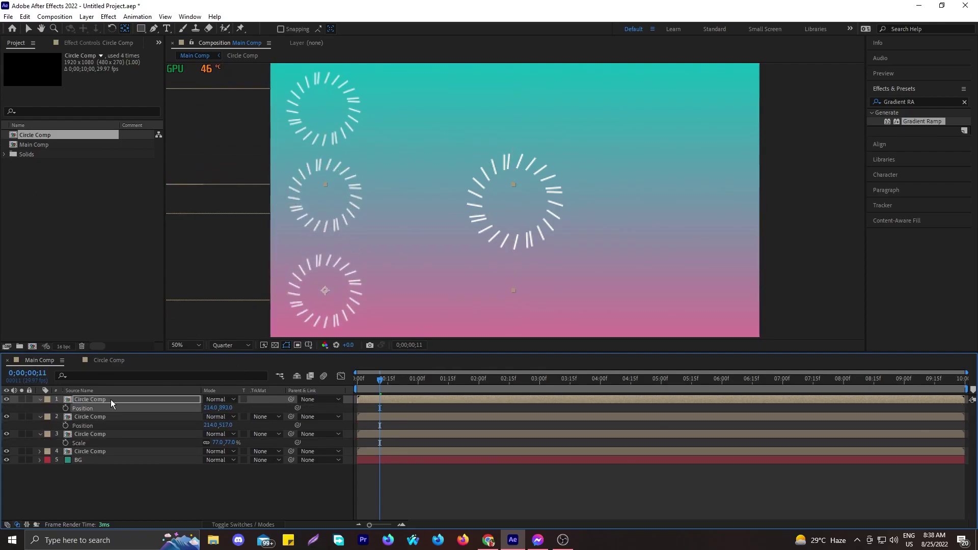
Duplicate the lower-left burst twice and place the copies along the bottom row at about 636, 905 and 1033, 914
key("ctrl+d")
left_click_drag(210, 408, 241, 412)
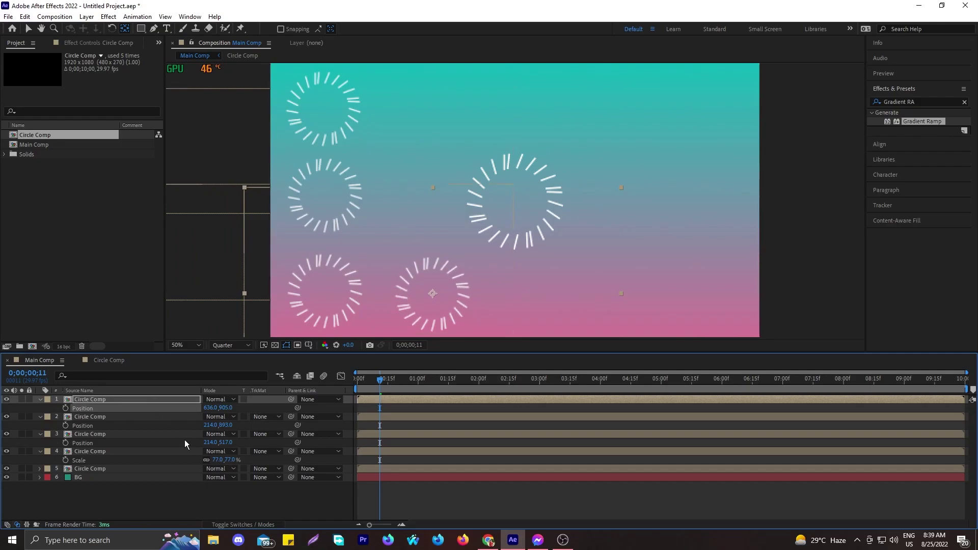
left_click(37, 399)
key("ctrl+d")
left_click_drag(210, 409, 418, 416)
Continue the bottom row with two more duplicates of the burst, placed at 1402, 916 and 1776, 916
key("ctrl+d")
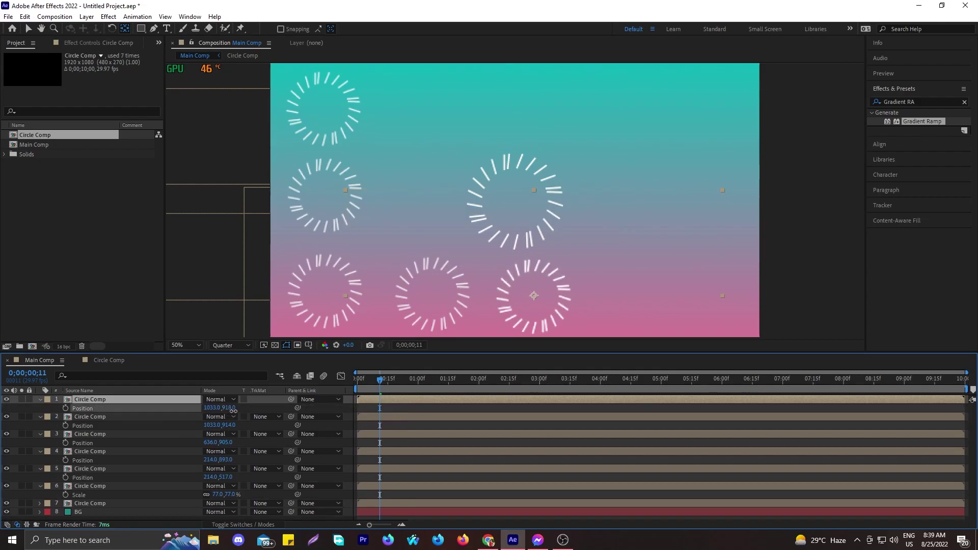
left_click_drag(211, 408, 397, 409)
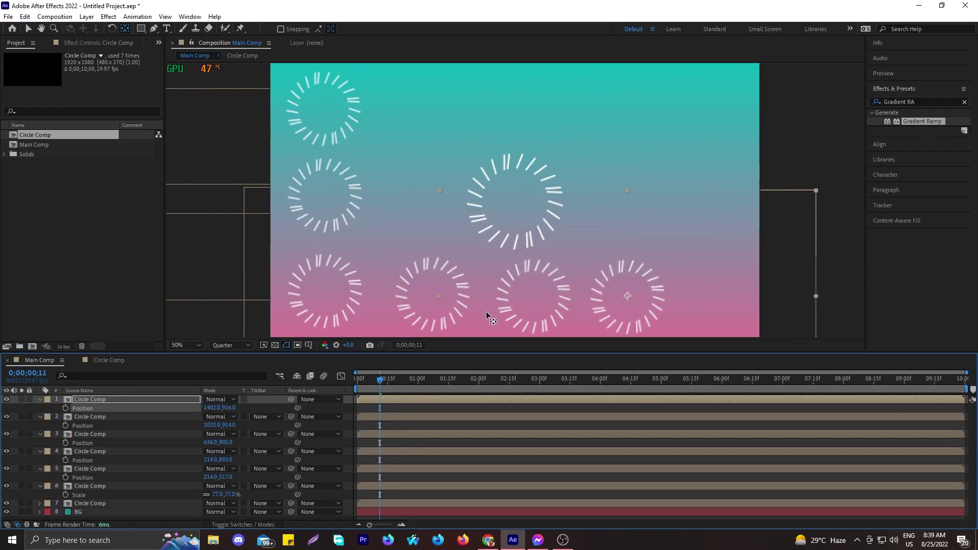
key("ctrl+d")
left_click_drag(219, 408, 410, 409)
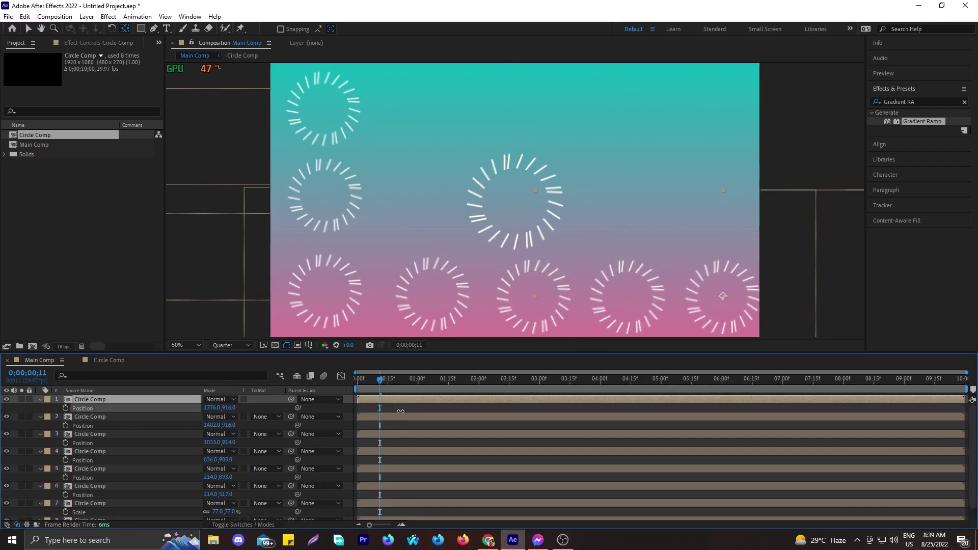
Save the project as Circle project
key("ctrl+s")
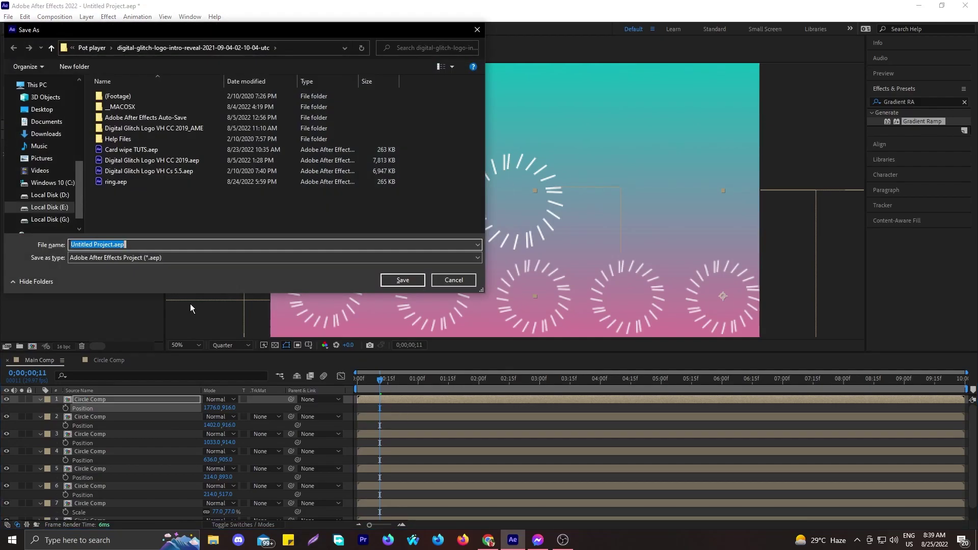
type("Circle project")
key("Return")
Duplicate the lower-right burst twice and place the copies up the frame's right edge at 1776, 522 and 1776, 177
key("ctrl+d")
key("p")
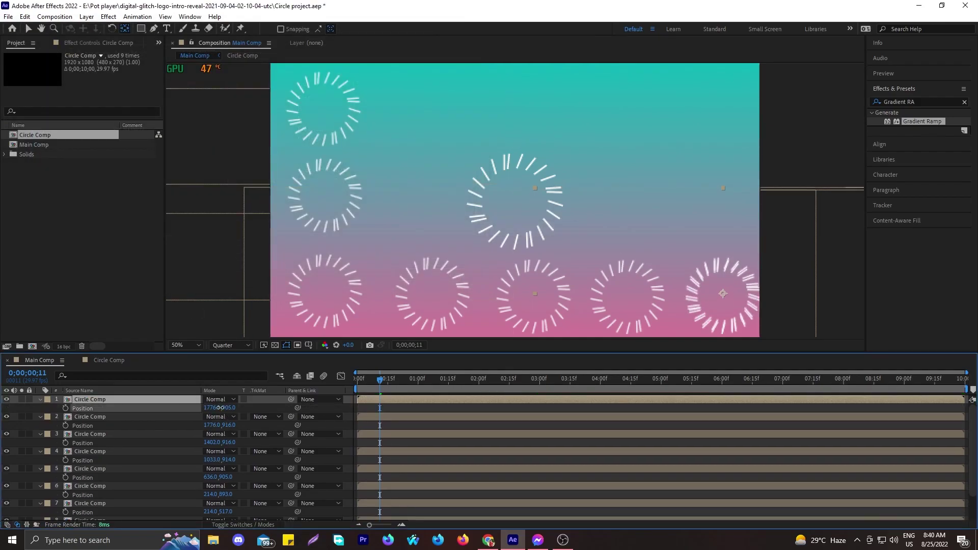
left_click_drag(228, 409, 86, 444)
key("ctrl+d")
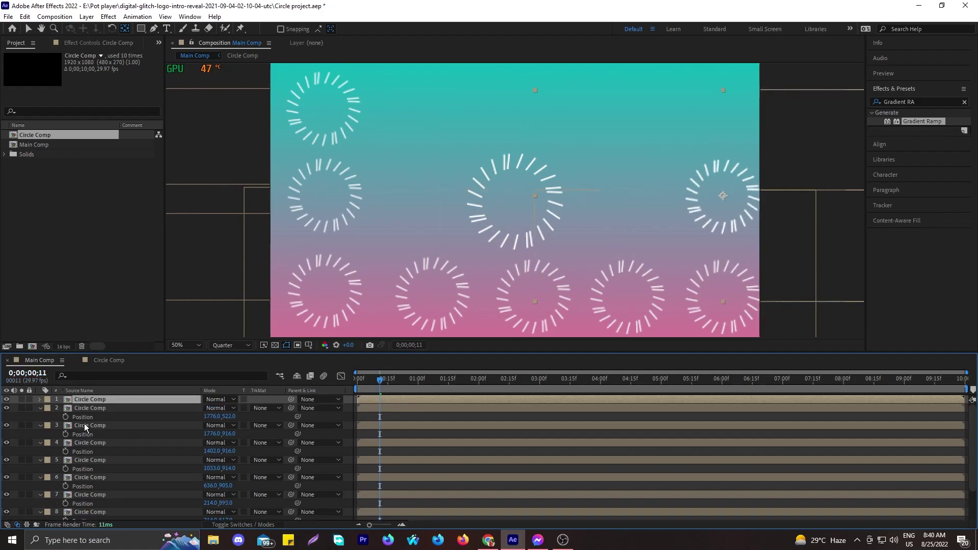
left_click_drag(228, 408, 107, 410)
left_click(333, 393)
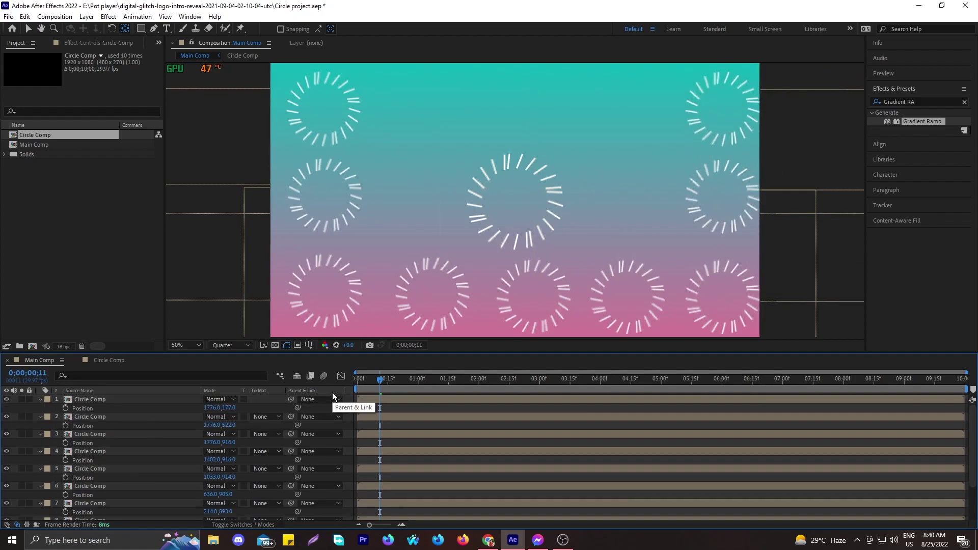
Duplicate the upper-right burst and move the copy along the top row to about 1412, 177
left_click(108, 400)
key("ctrl+d")
key("p")
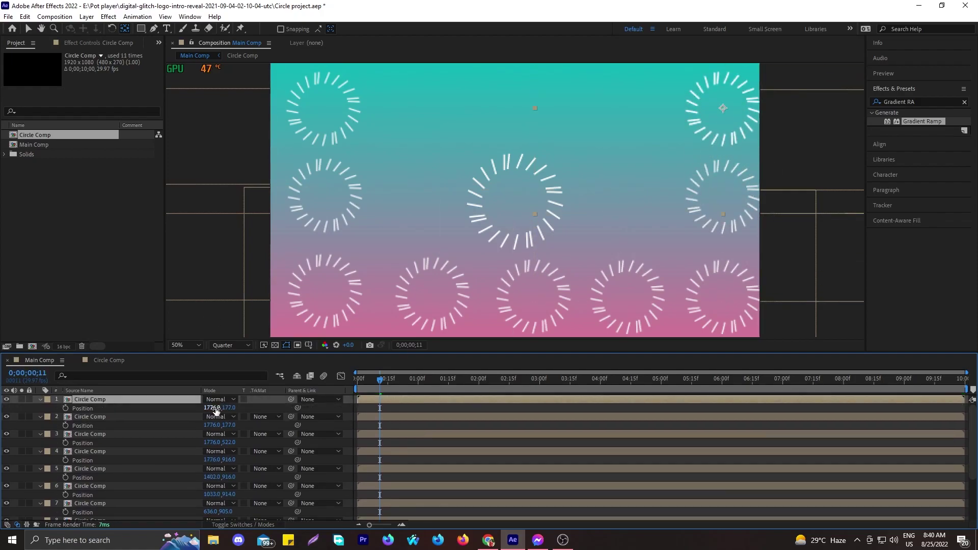
left_click_drag(212, 408, 107, 410)
Solo the newest burst layer to preview it from the first frame, and turn its solo off again
left_click(22, 400)
key("Home")
left_click(74, 146)
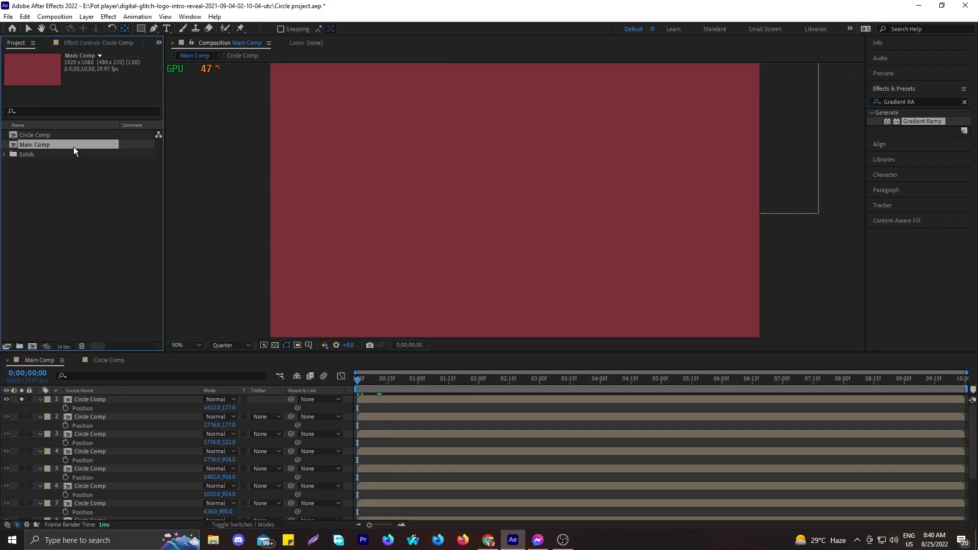
key("space")
left_click(21, 400)
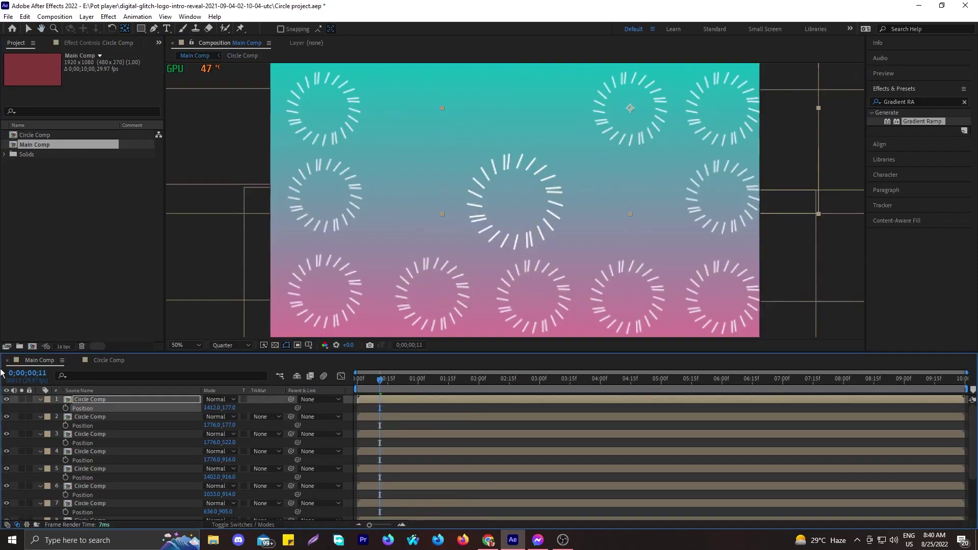
Fill the top row with two more duplicates of the newest burst, placed at 1064, 177 and 612, 177
left_click(153, 408)
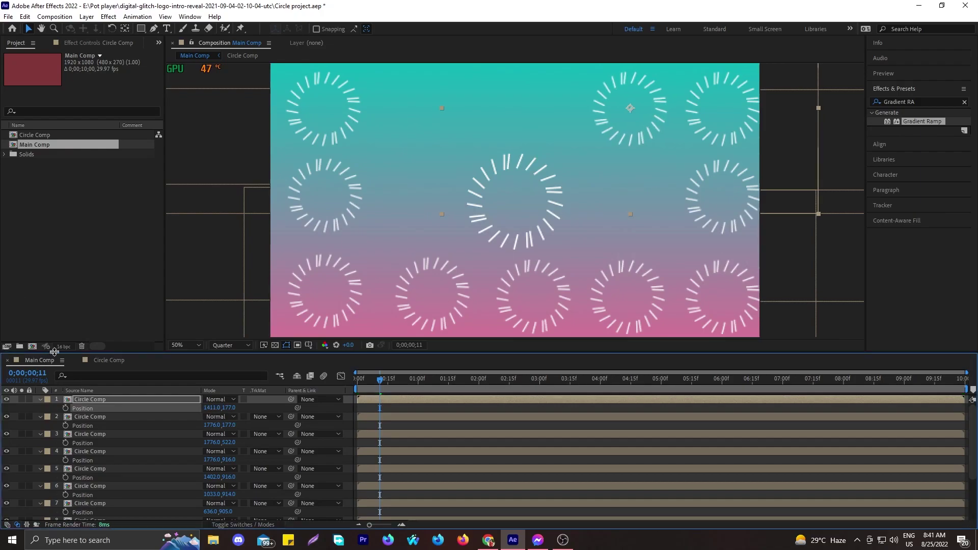
key("ctrl+d")
left_click_drag(212, 408, 3, 379)
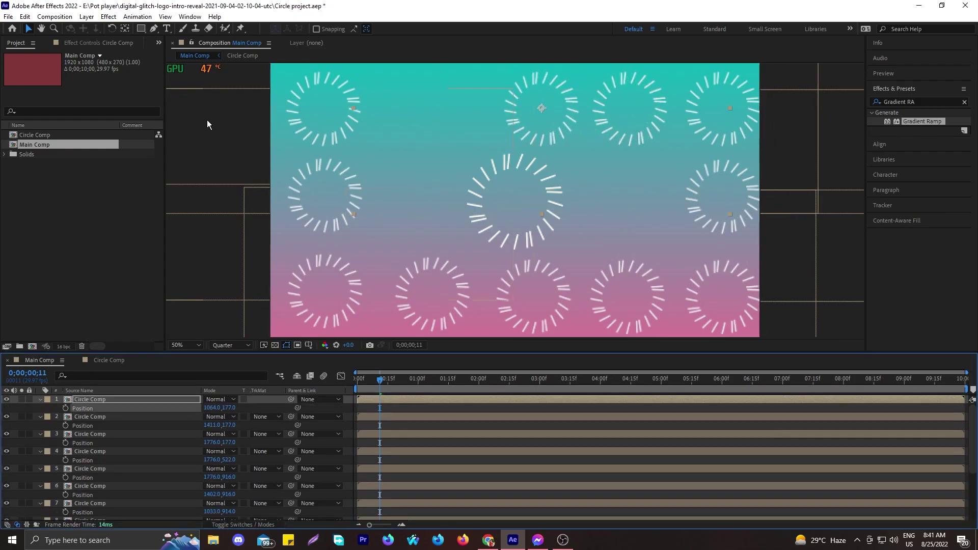
key("ctrl+d")
left_click_drag(211, 408, 4, 388)
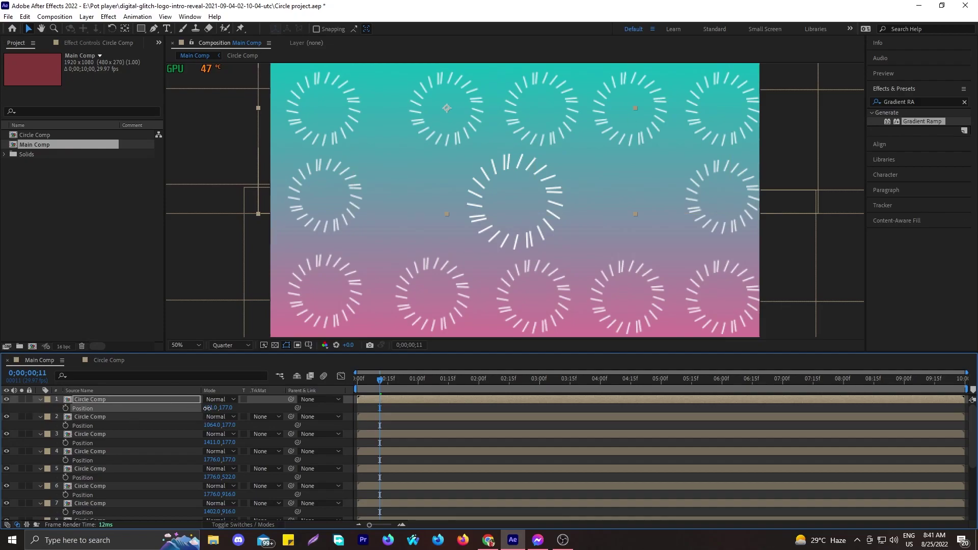
left_click_drag(212, 408, 161, 403)
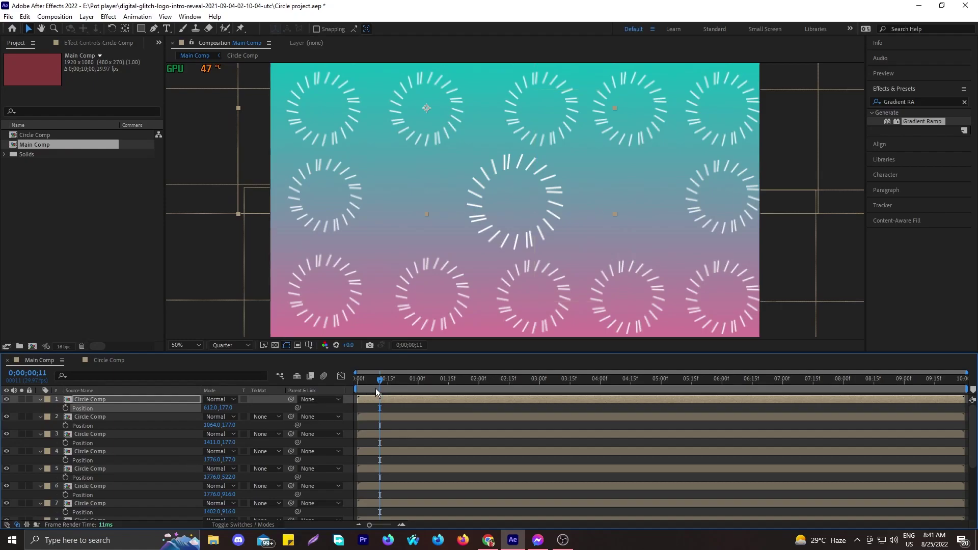
Play the Main Comp from the first frame to preview all the arranged bursts together
left_click_drag(375, 382, 225, 381)
key("space")
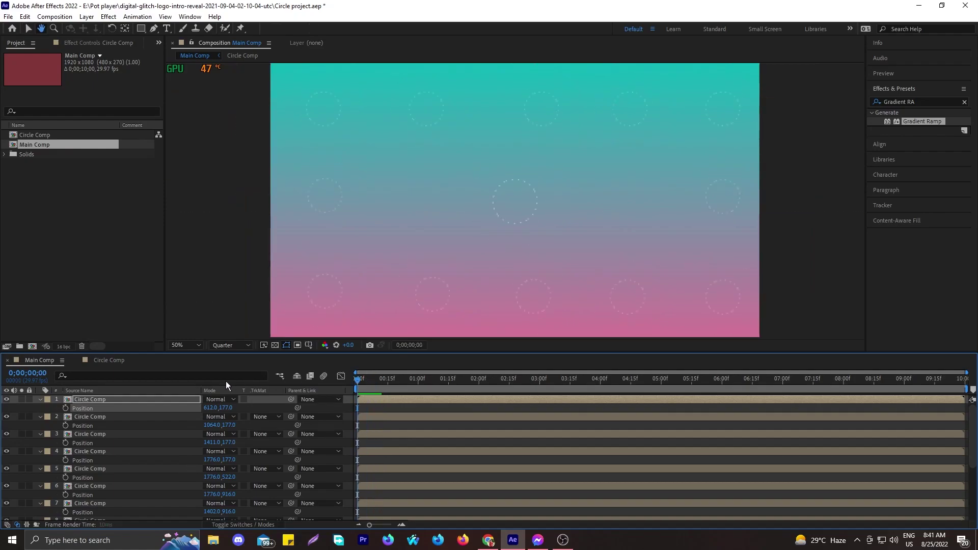
key("space")
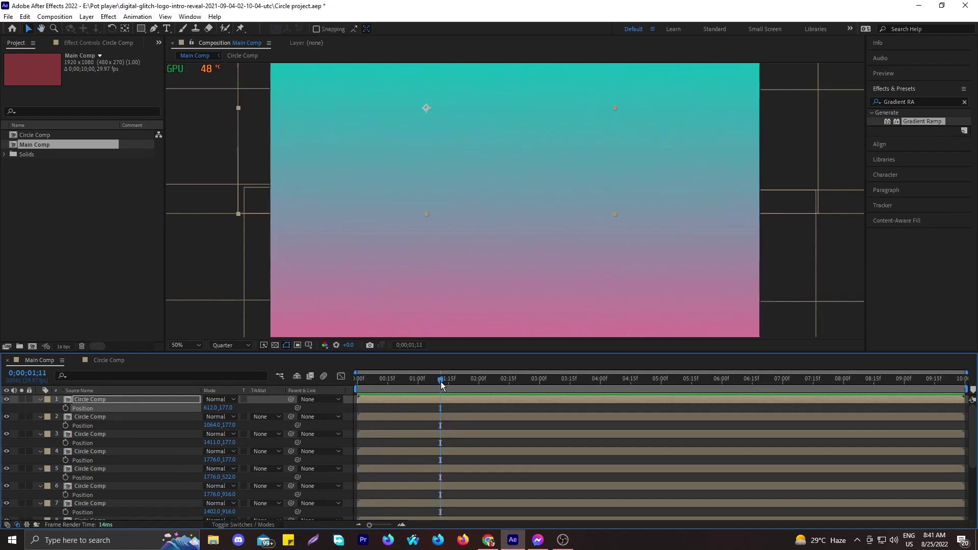
key("space")
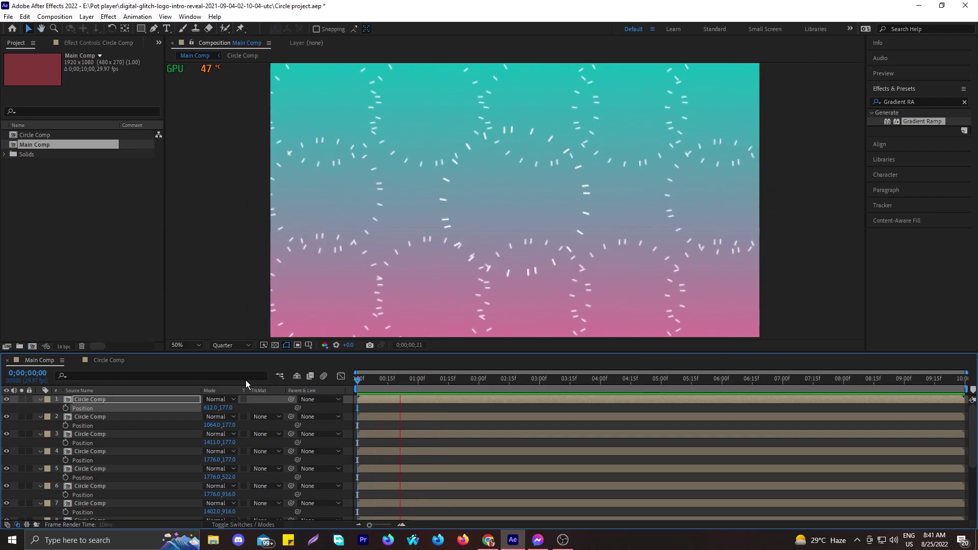
Apply the Fill effect to the large central burst and set its color to dark red BB0000
scroll(208, 462, "down", 5)
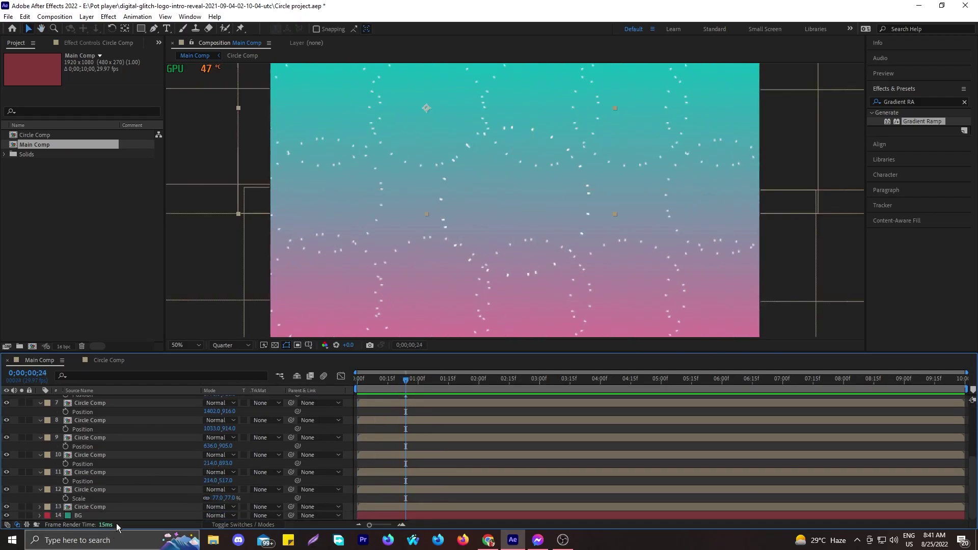
left_click(117, 508)
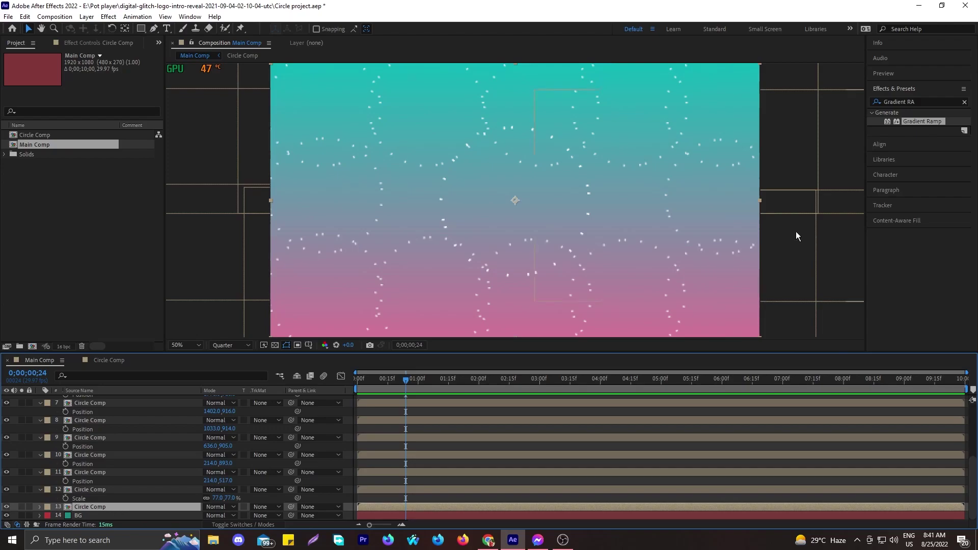
left_click(928, 102)
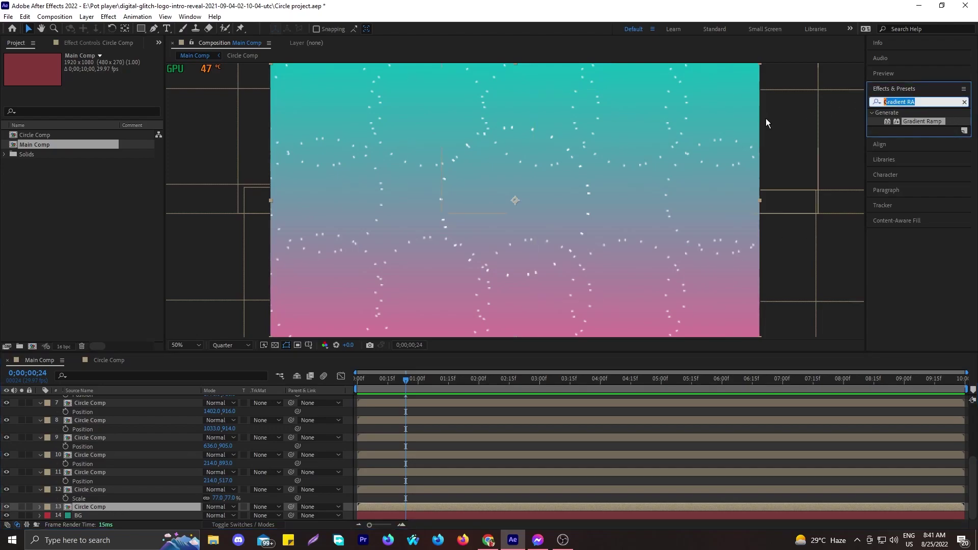
type("fill")
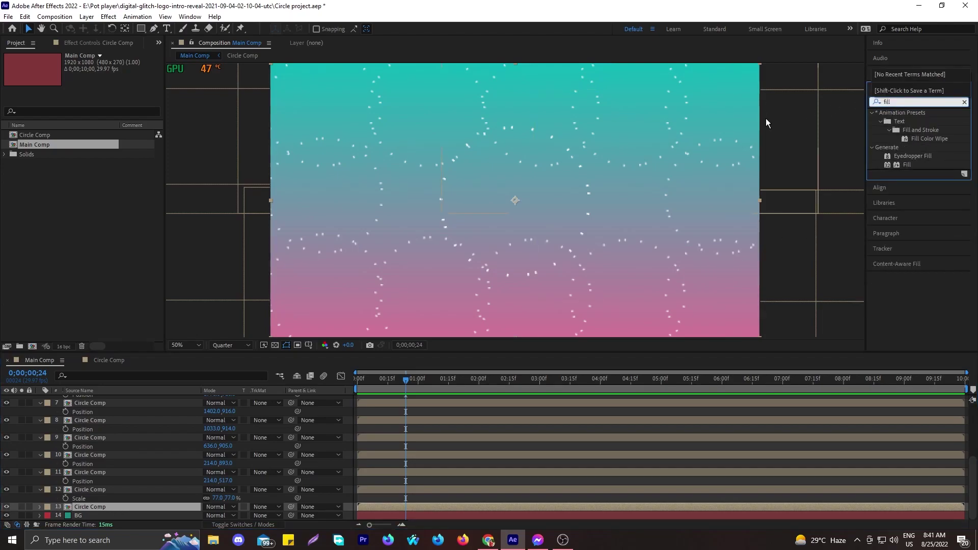
double_click(910, 165)
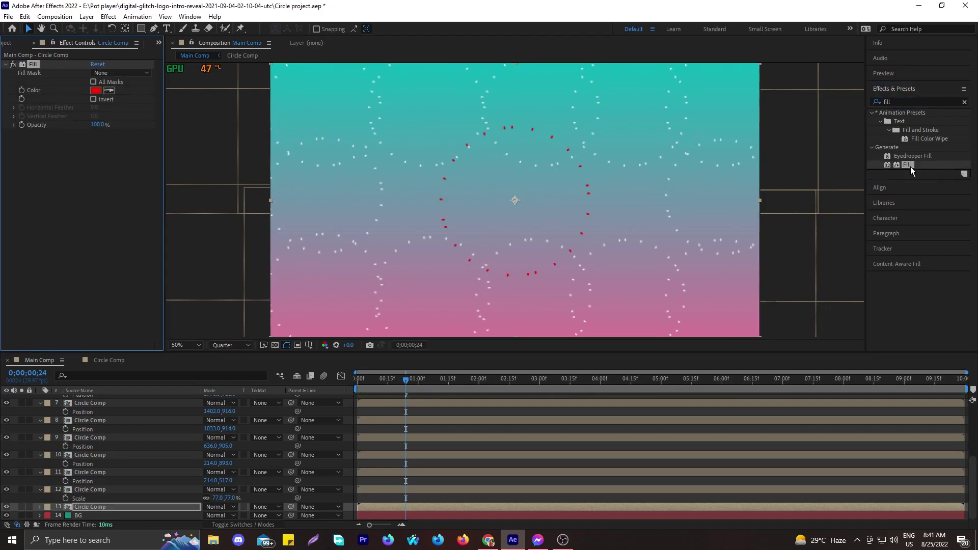
left_click(96, 91)
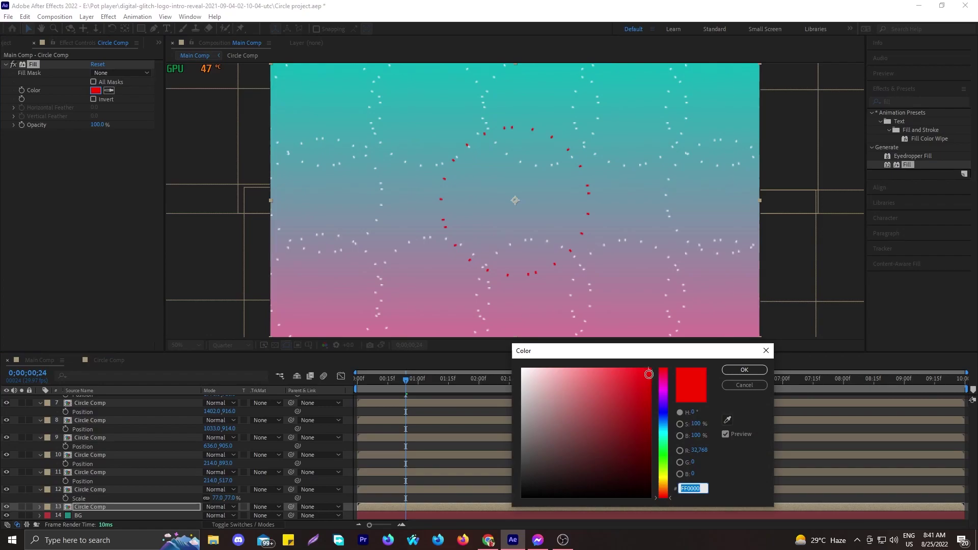
mouse_move(646, 374)
left_mouse_down()
mouse_move(641, 390)
mouse_move(652, 380)
mouse_move(659, 403)
left_mouse_up()
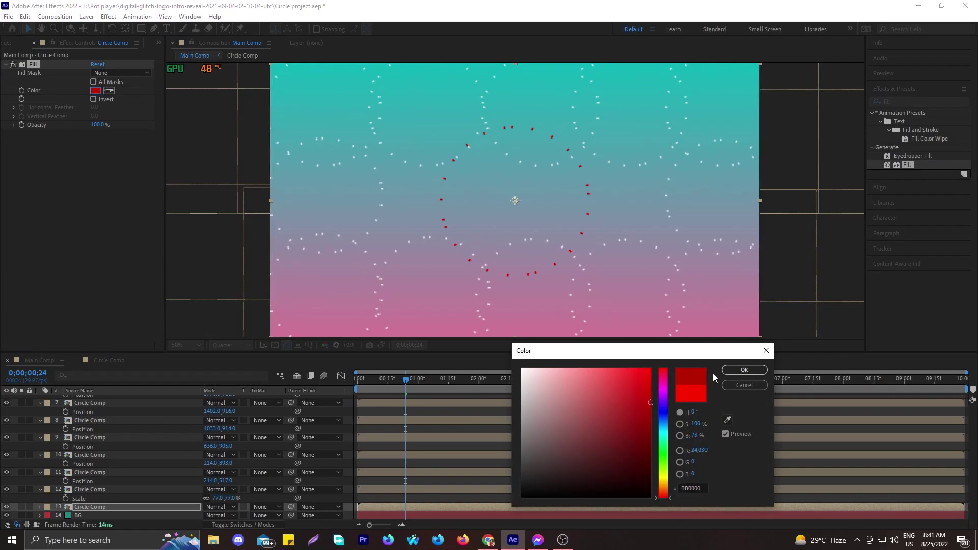
left_click(732, 369)
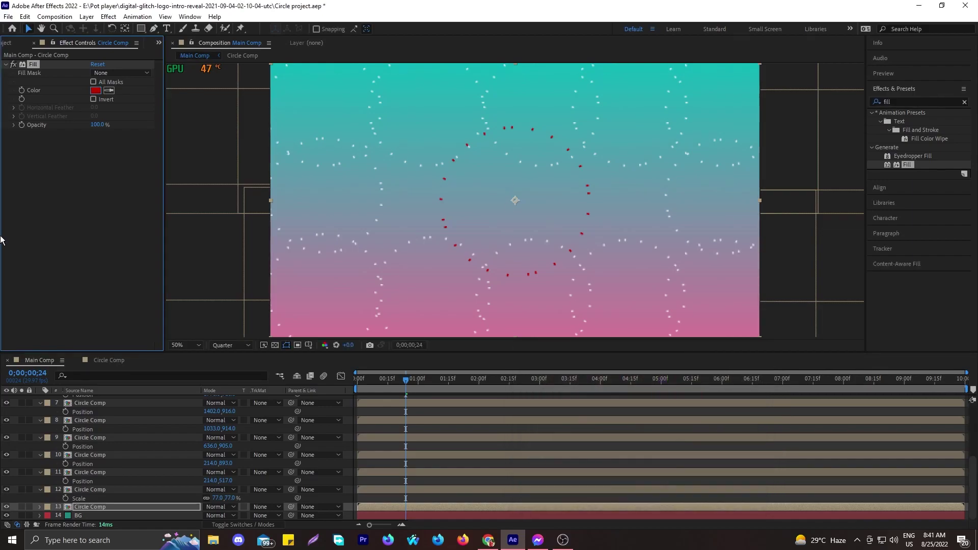
Apply the Fill effect to the middle burst on the left edge and shift its color to a blue hue
left_click(100, 483)
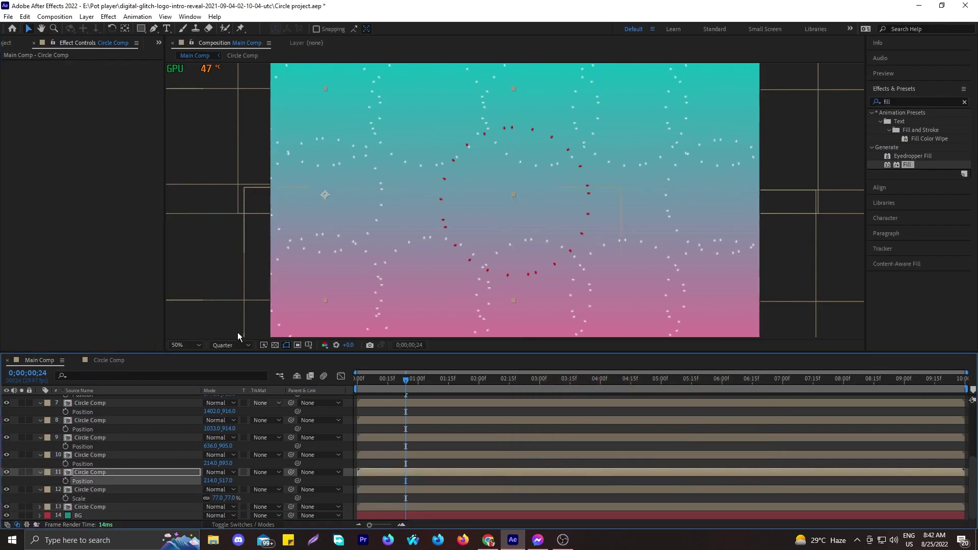
double_click(908, 165)
left_click(96, 90)
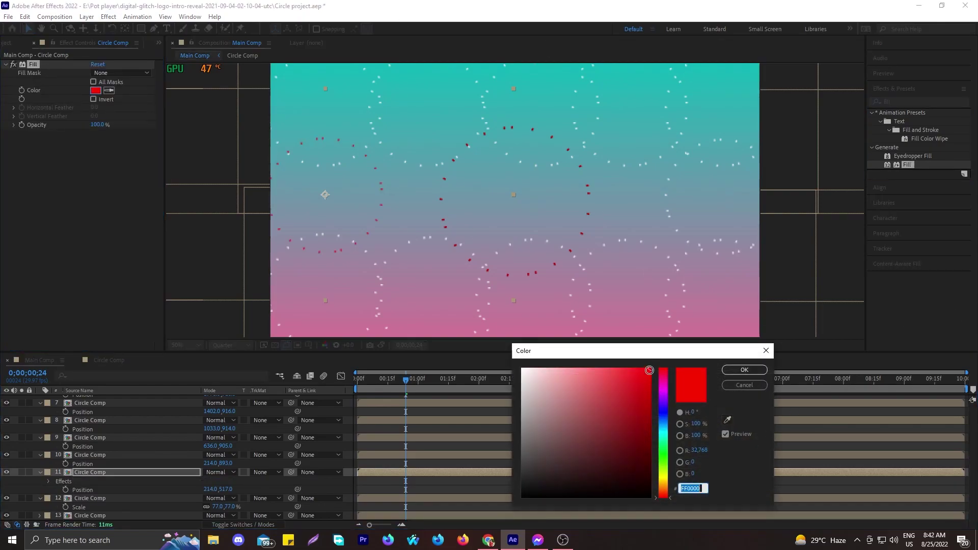
left_click(662, 487)
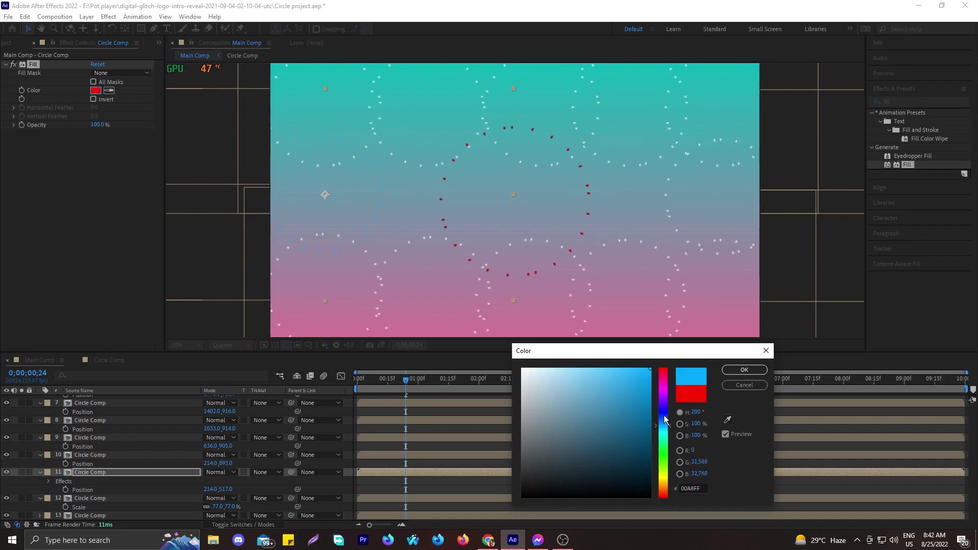
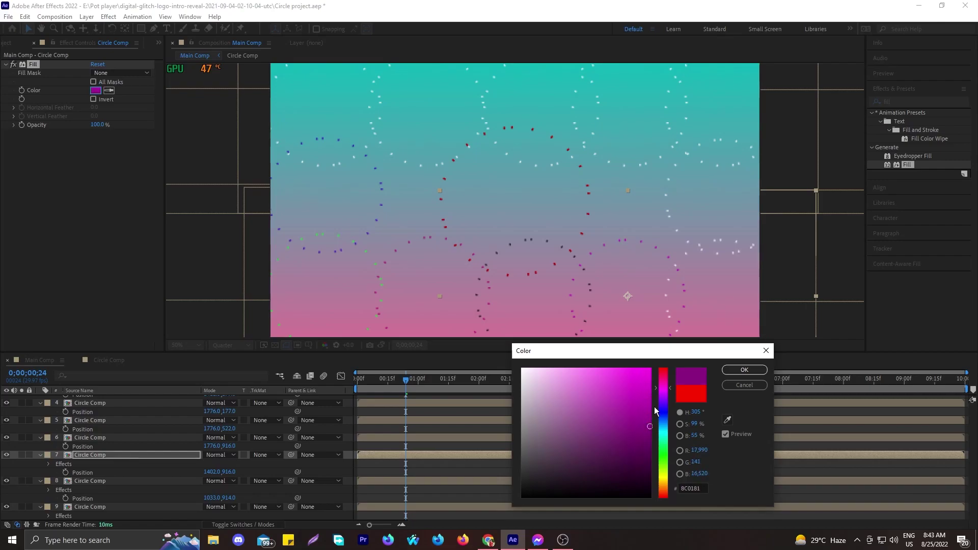
Confirm purple 8C0181 for the bottom-row burst at 1402, 916 and apply the Fill effect to the burst at 1776, 916
left_click(744, 370)
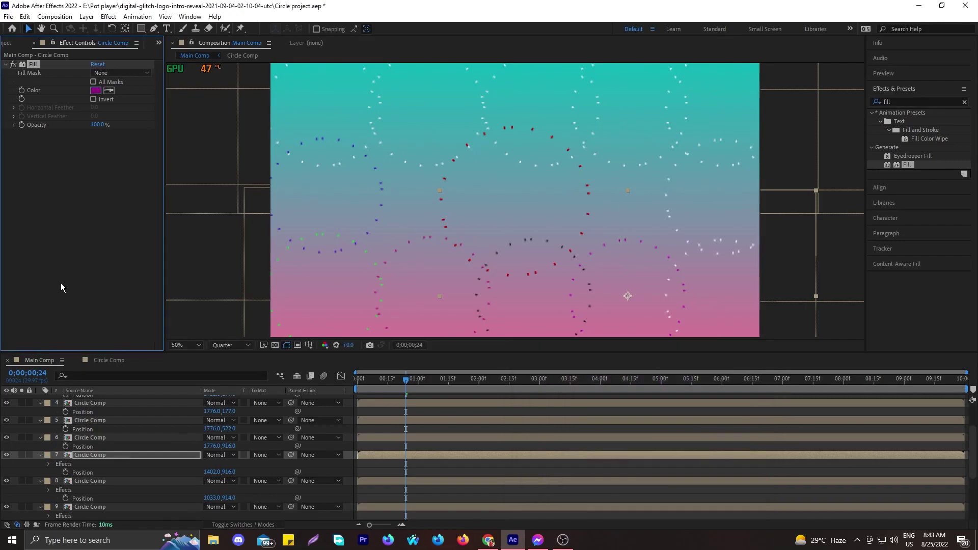
scroll(85, 477, "up", 2)
left_click(93, 487)
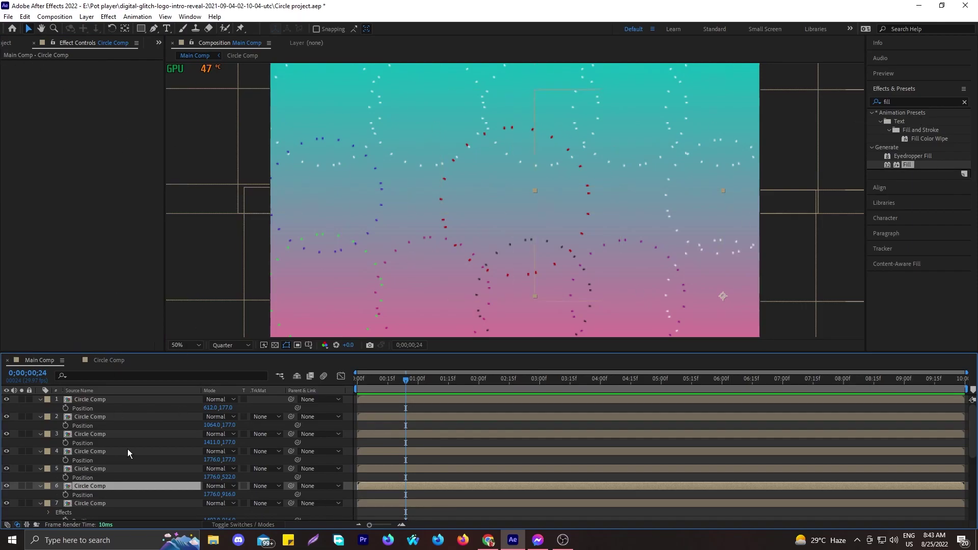
double_click(909, 165)
key("alt+Tab")
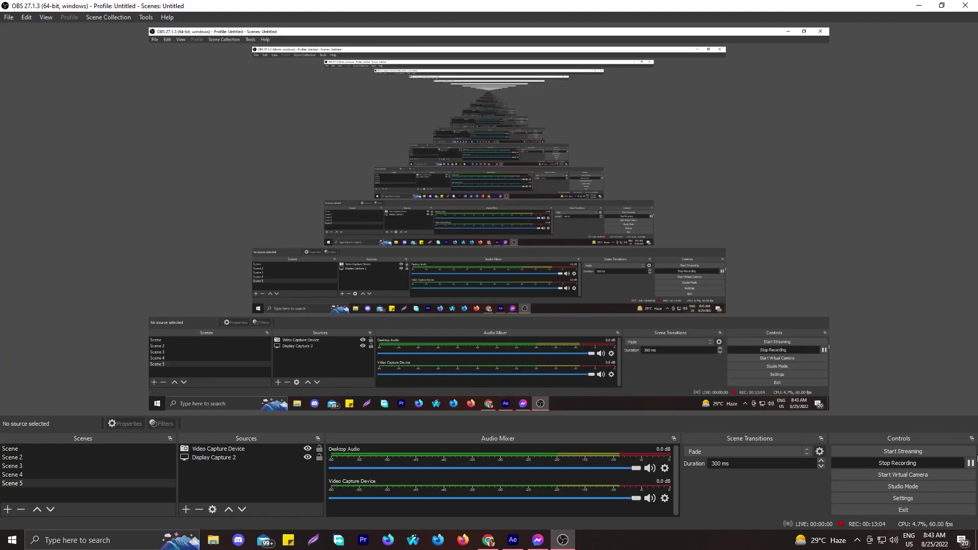
key("alt+Tab")
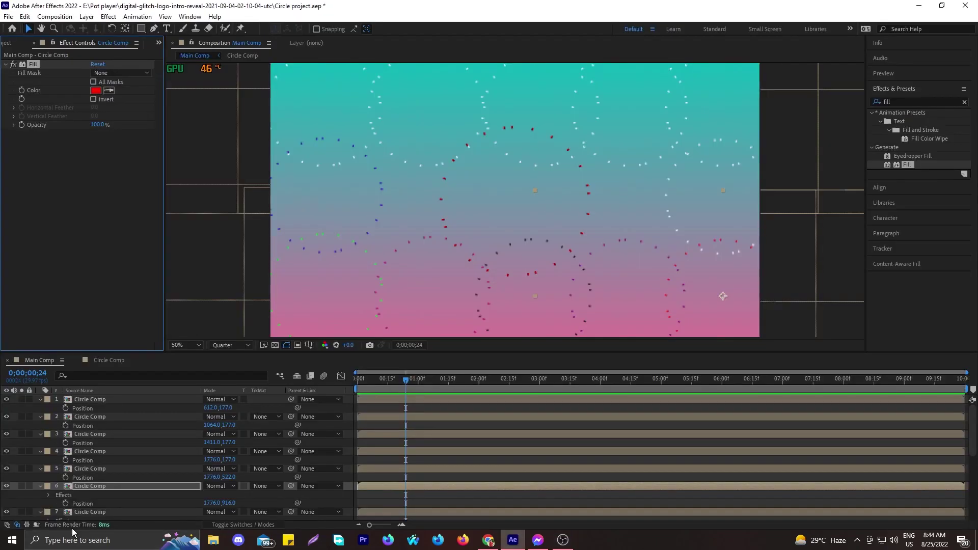
Apply the Fill effect to the burst at 1776, 522 and set its color to a dark teal green
left_click(90, 469)
double_click(924, 165)
left_click(95, 90)
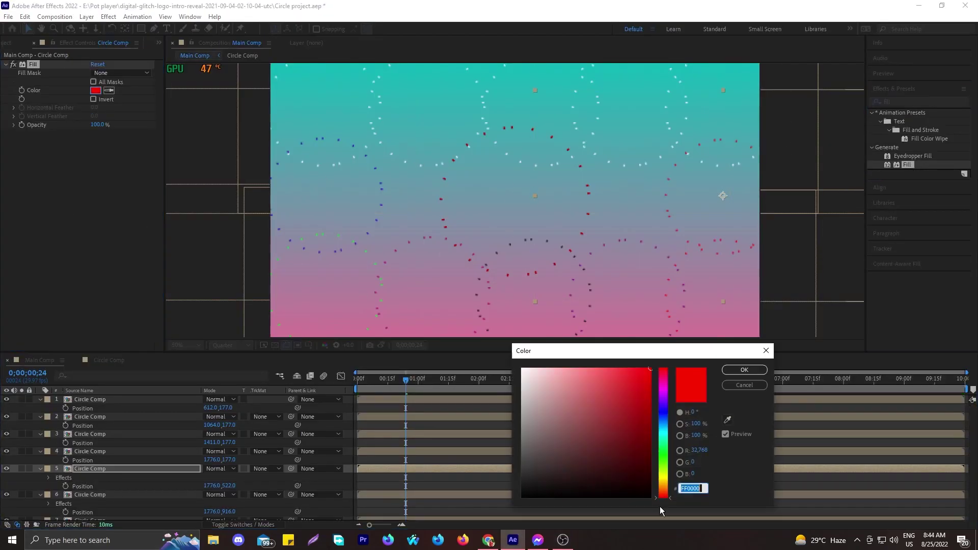
left_click_drag(669, 495, 672, 418)
left_click_drag(651, 370, 649, 457)
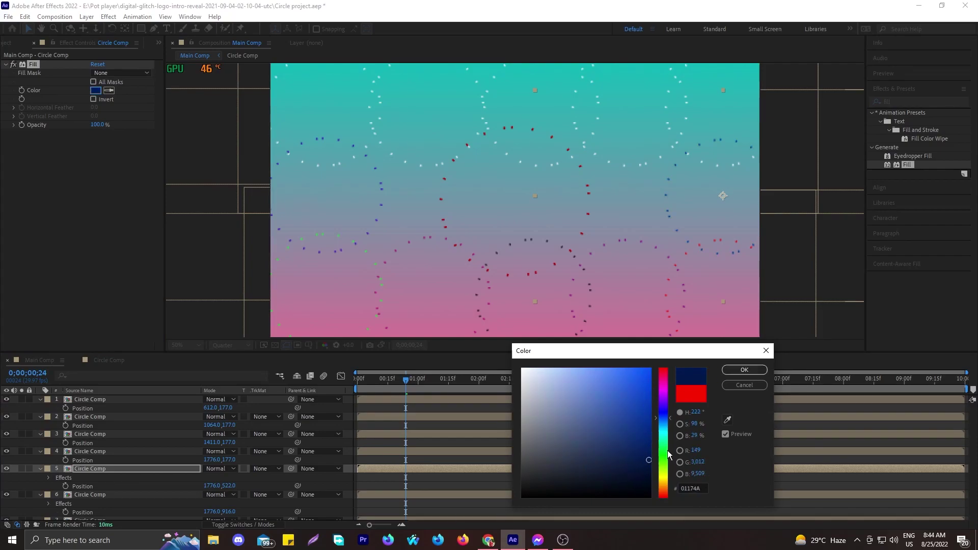
left_click(668, 428)
left_click(745, 370)
Apply the Fill effect to the top-row burst at 1776, 177 and set its color to magenta CD02C1
left_click(107, 451)
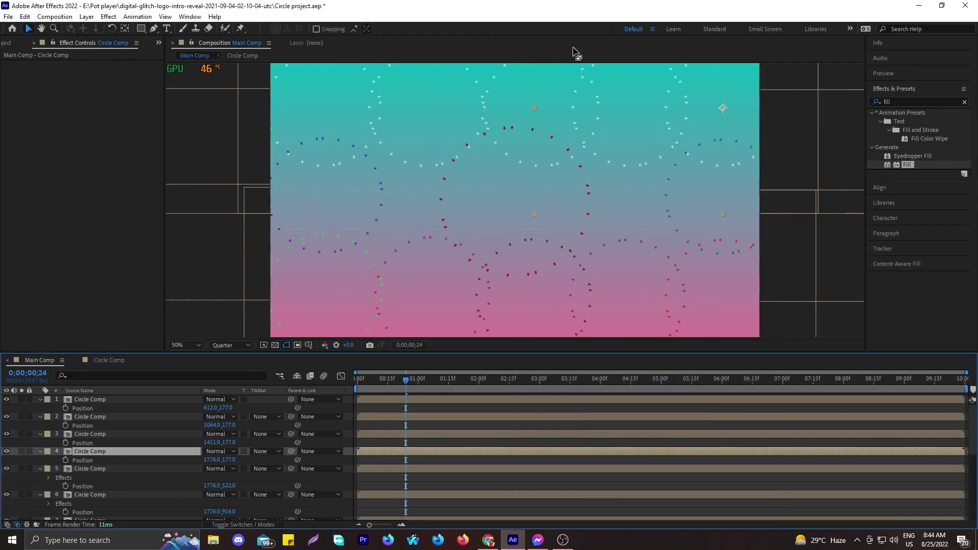
left_click(910, 165)
double_click(912, 164)
left_click(96, 90)
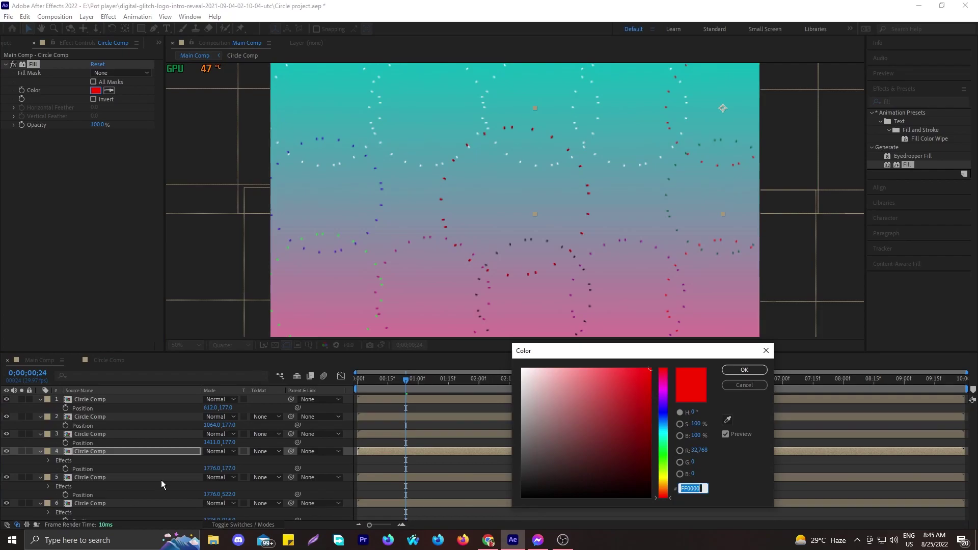
left_click_drag(671, 497, 664, 390)
left_click(650, 394)
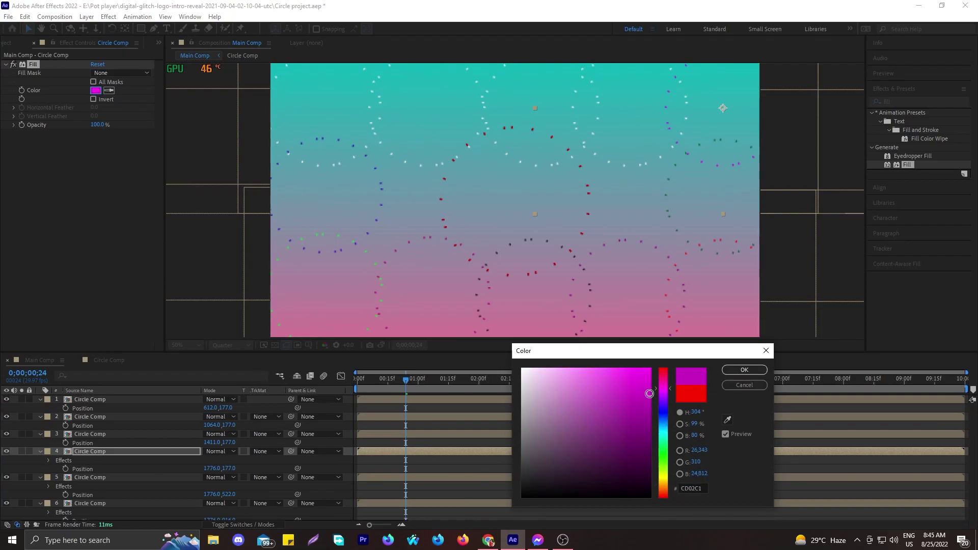
left_click(744, 370)
Apply the Fill effect to the Main Comp's top-row burst at 1411, 177 and set its color to white
double_click(103, 435)
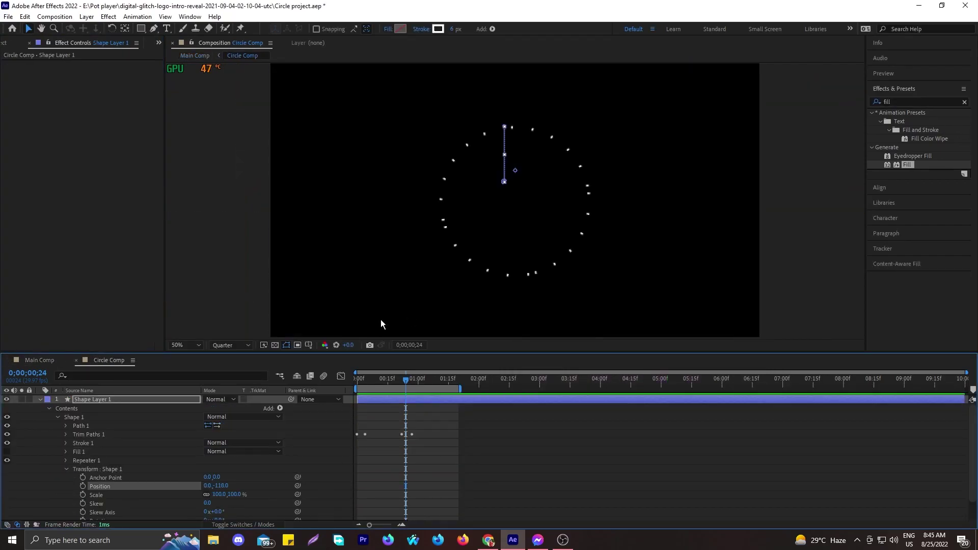
left_click(36, 360)
key("ctrl+alt+shift+e")
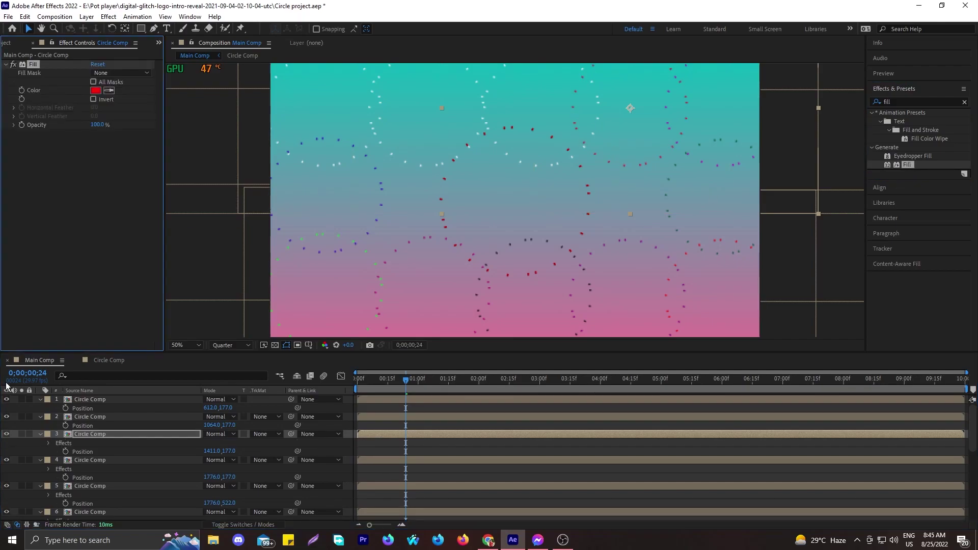
left_click(96, 90)
left_click_drag(561, 387, 477, 342)
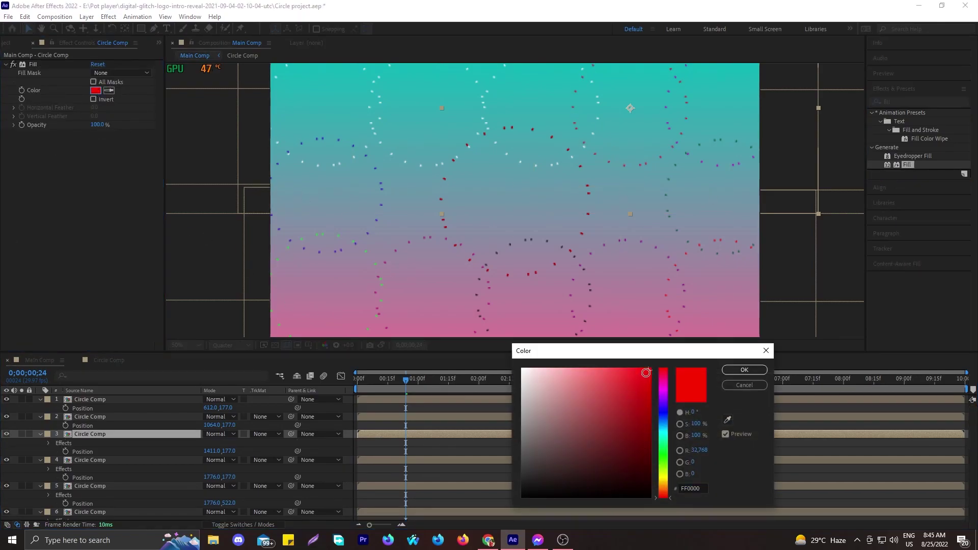
left_click(744, 370)
Apply the Fill effect to the top-row burst at 1064, 177 and set its color to black 000000
left_click(102, 418)
key("ctrl+alt+shift+e")
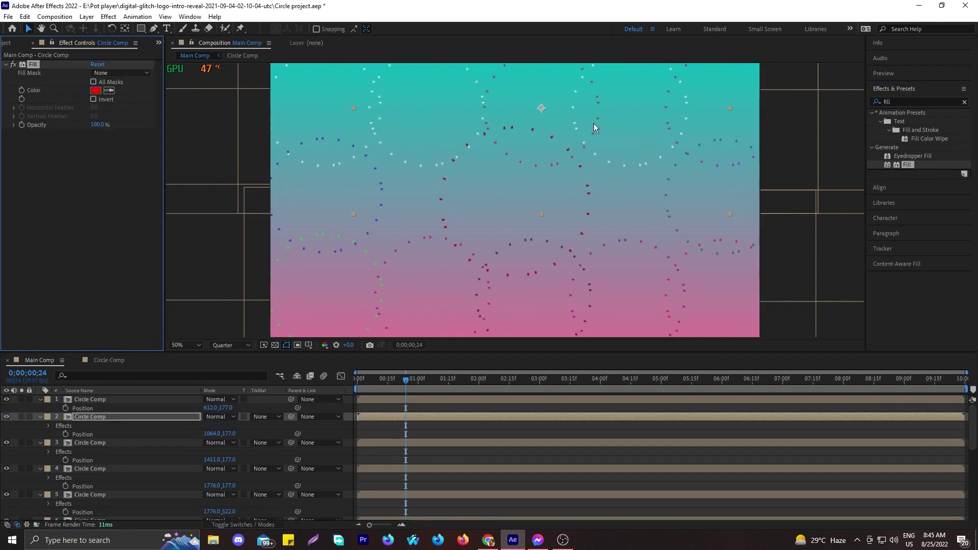
left_click(95, 91)
left_click(525, 502)
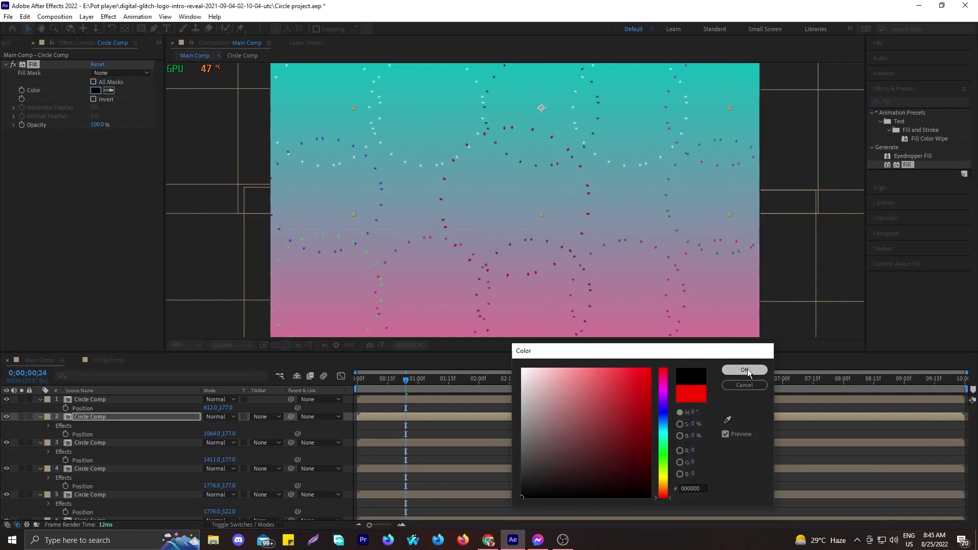
left_click(744, 370)
Apply the Fill effect to the top-row burst at 612, 177 and set its color to yellow ECCD00
key("ctrl+Up")
double_click(909, 165)
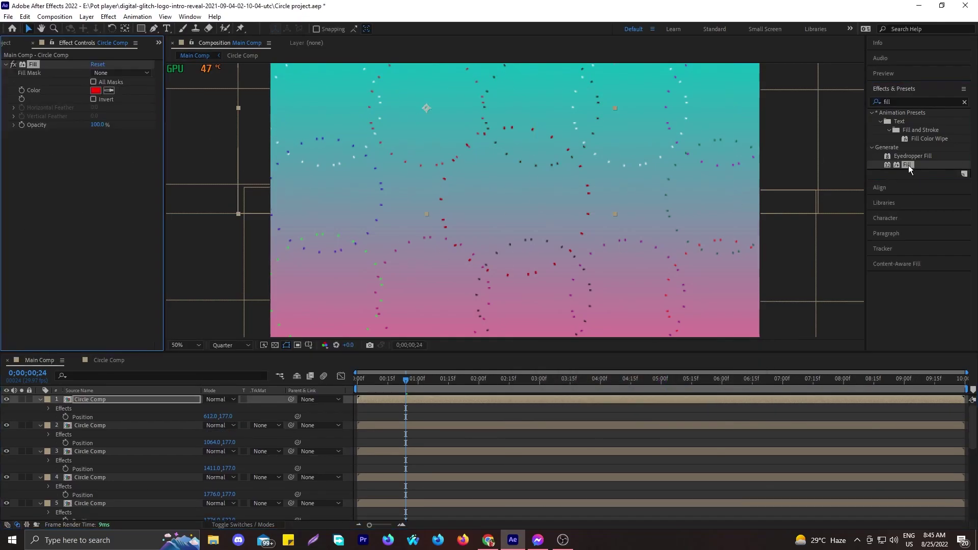
left_click(95, 90)
left_click_drag(663, 427, 661, 483)
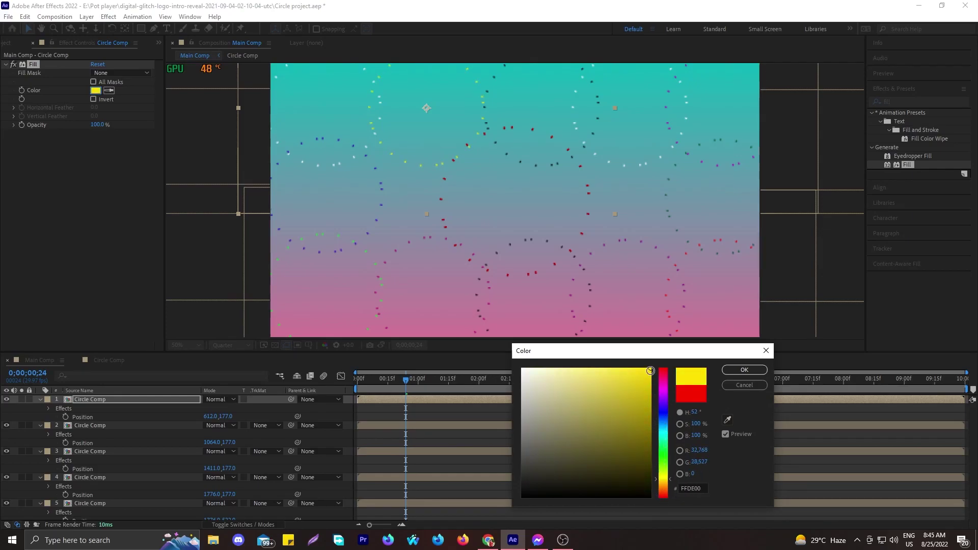
left_click_drag(649, 376, 650, 380)
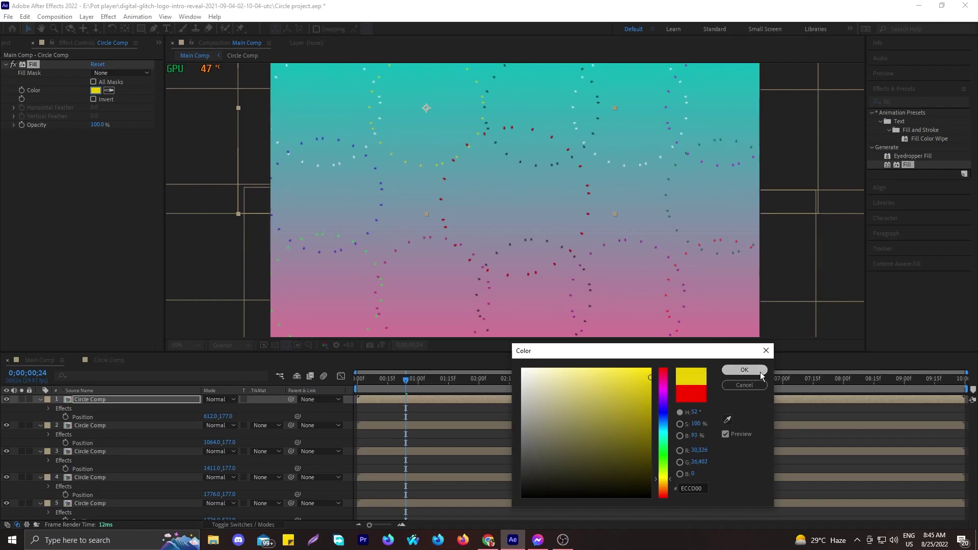
left_click(745, 370)
Move the current time to 0;00;00;14 and collapse the expanded properties of all the Circle Comp layers
left_click(371, 381)
mouse_move(371, 385)
left_mouse_down()
mouse_move(357, 386)
mouse_move(387, 383)
left_mouse_up()
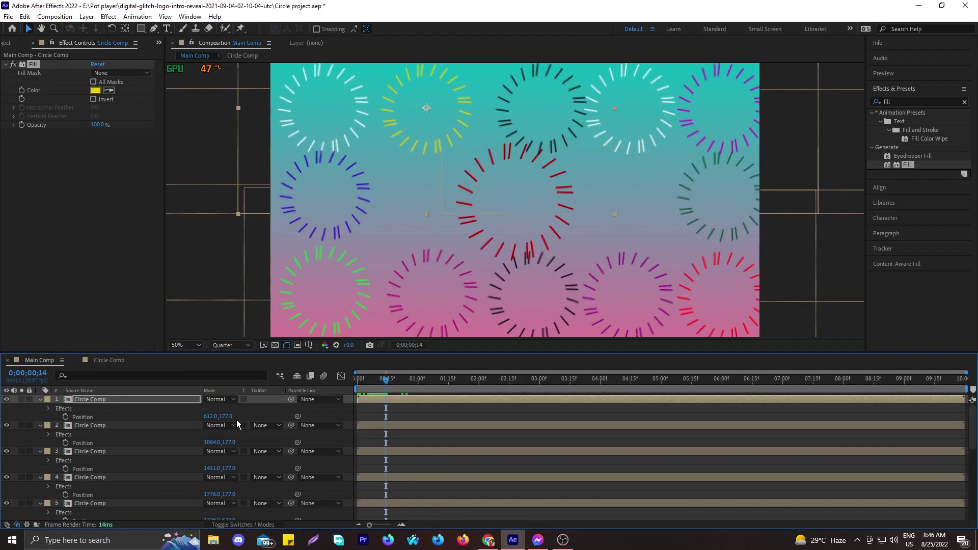
left_click(40, 400)
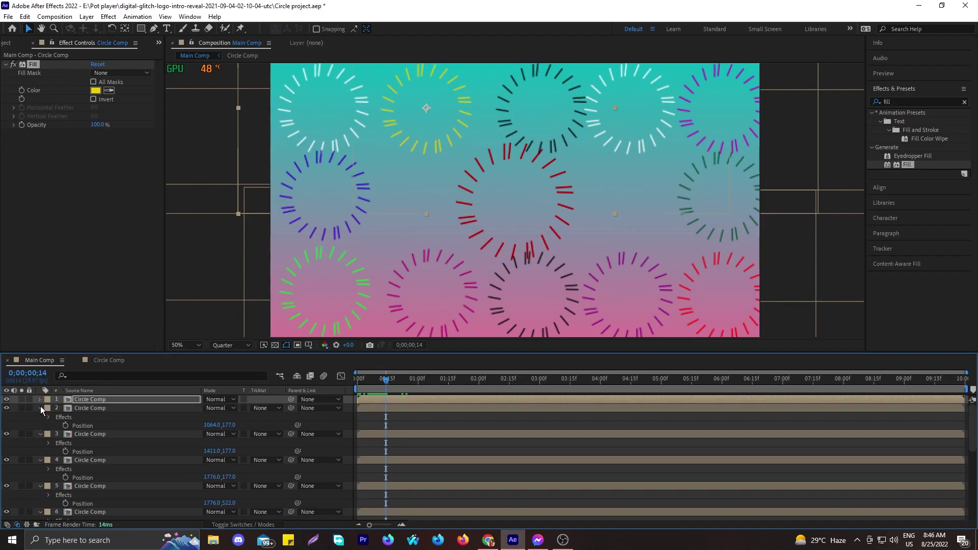
left_click(40, 408)
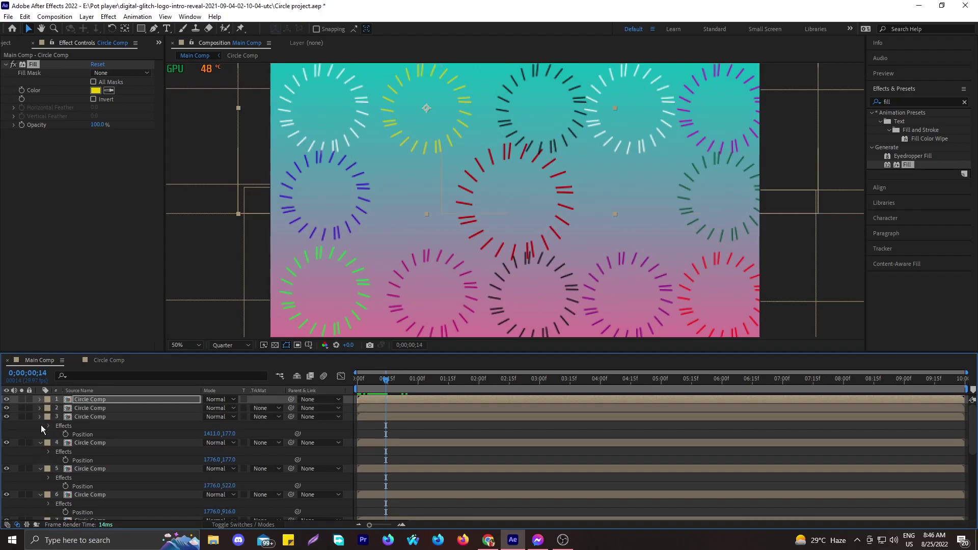
left_click(40, 425)
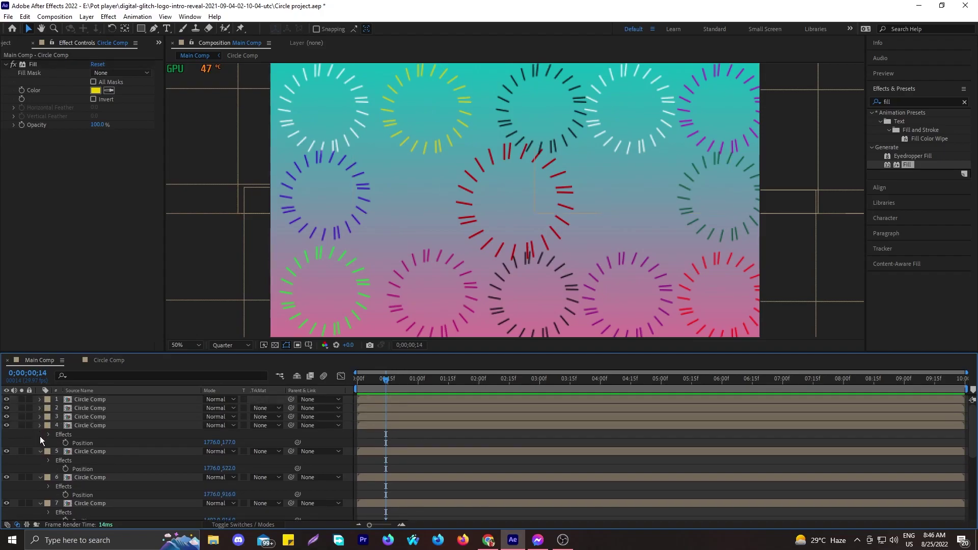
left_click(41, 433)
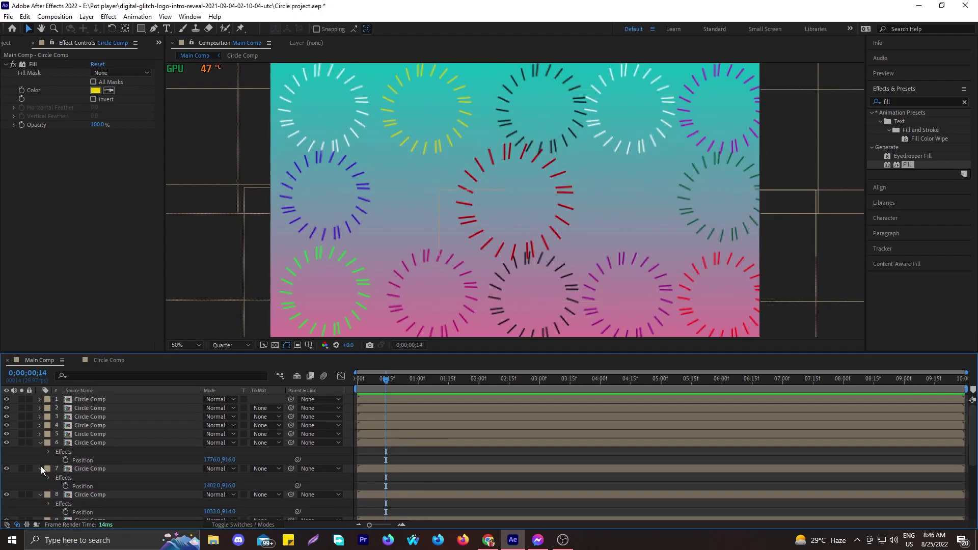
left_click(41, 468)
left_click(41, 477)
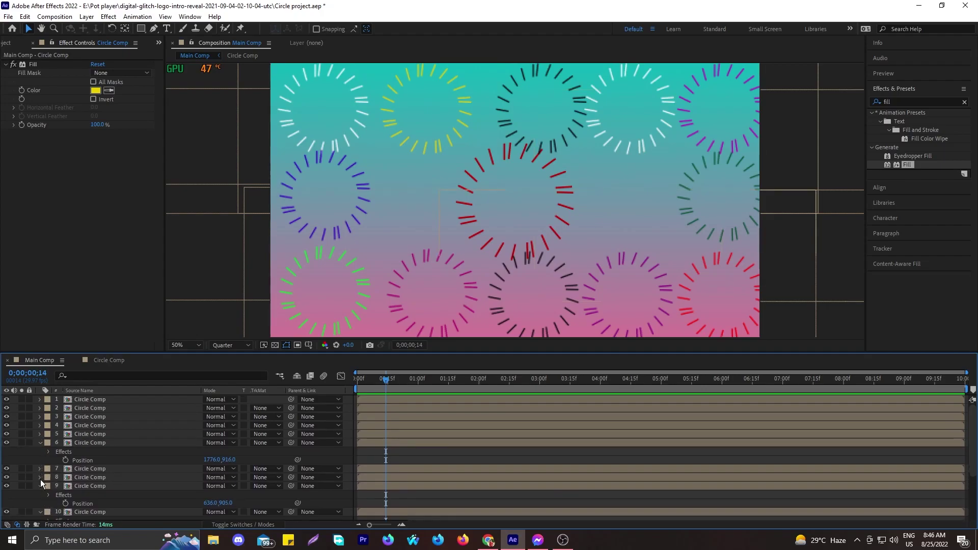
left_click(40, 485)
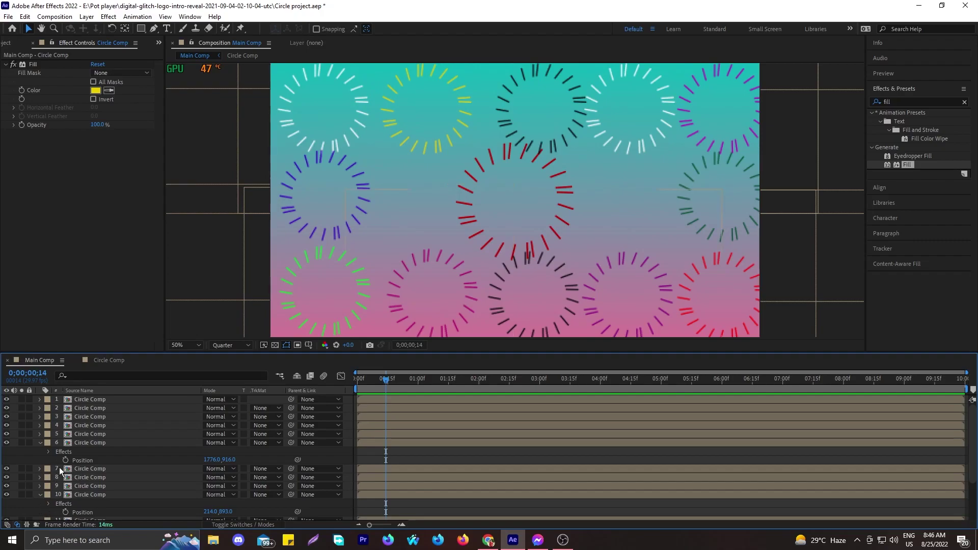
scroll(41, 474, "down", 2)
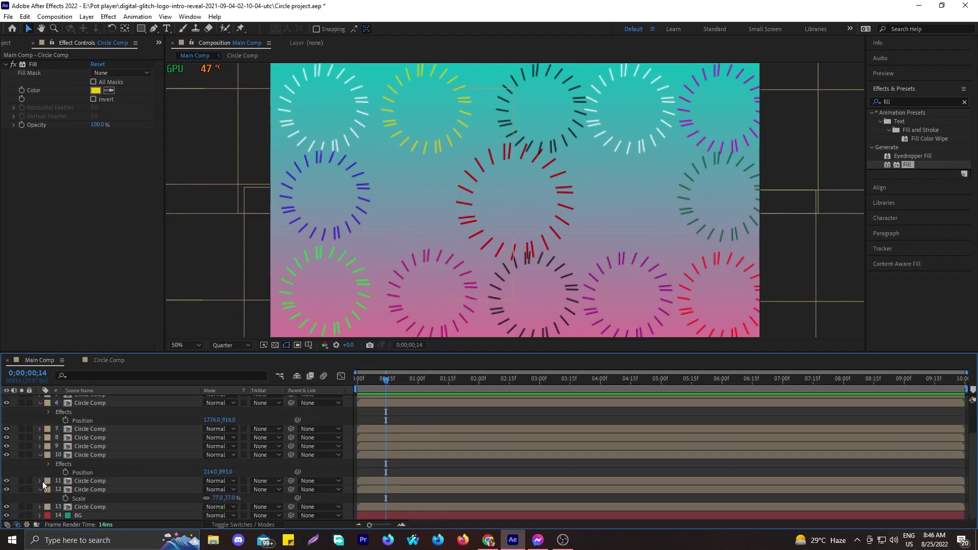
left_click(40, 481)
left_click(41, 454)
left_click(39, 455)
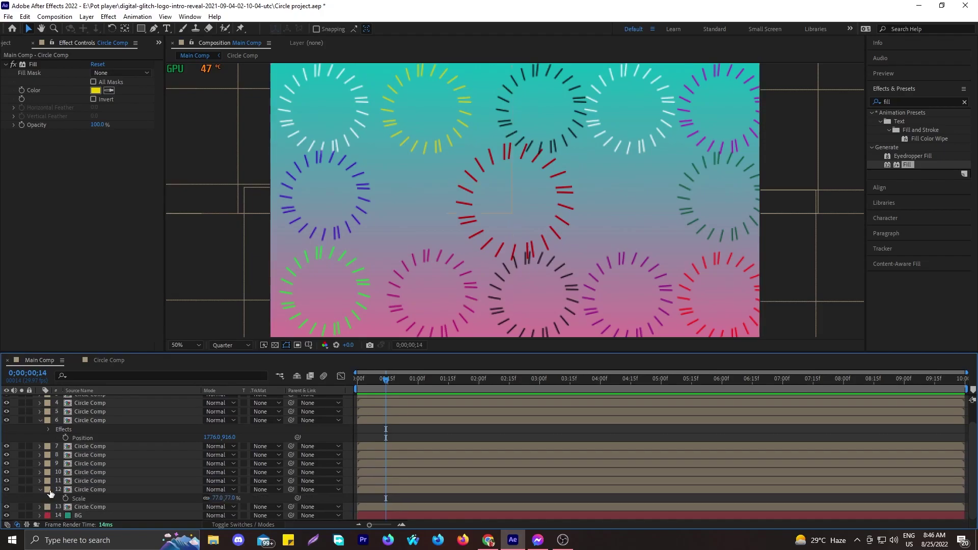
left_click(40, 421)
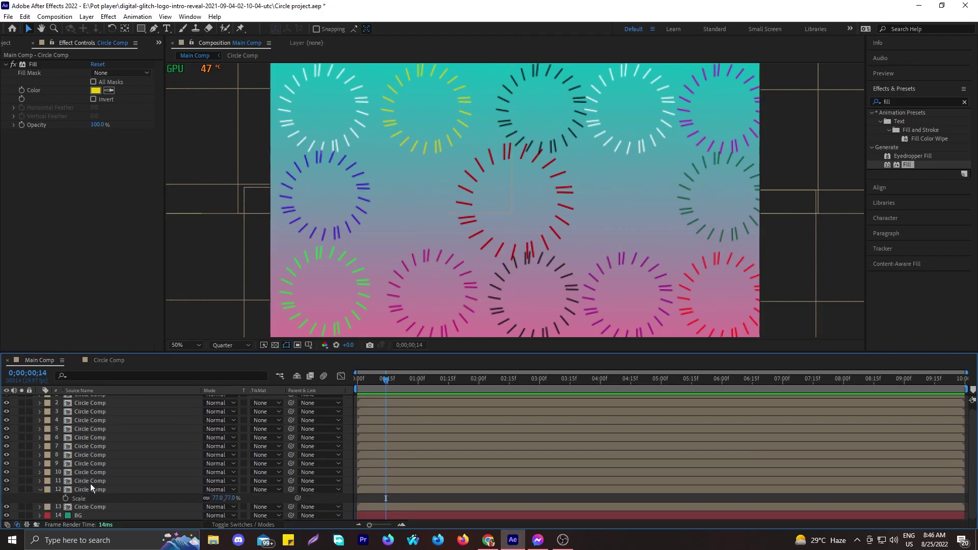
left_click(41, 490)
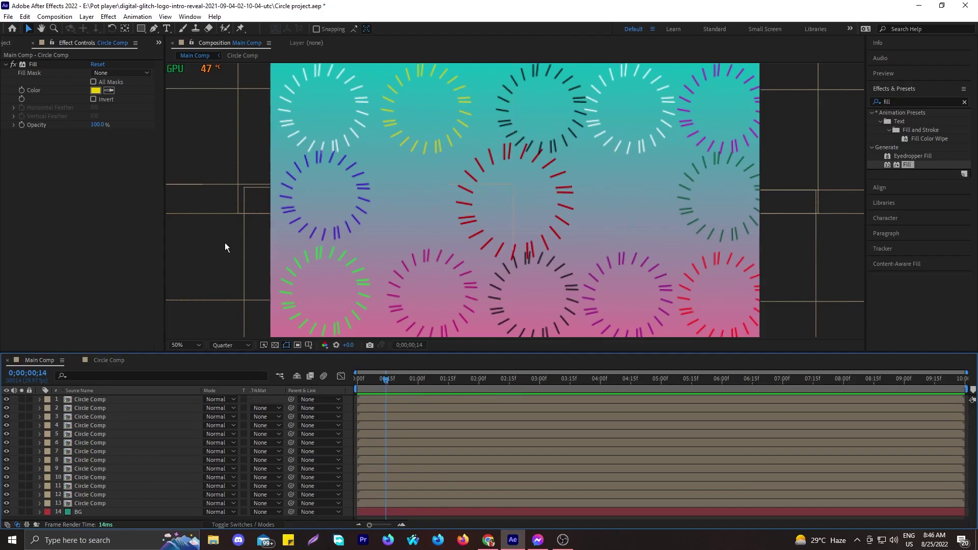
Stagger the start times of Circle Comp layers 1 to 10, increasing the delay down to layer 7 and reducing it again below
left_click_drag(362, 400, 442, 454)
left_click(384, 408)
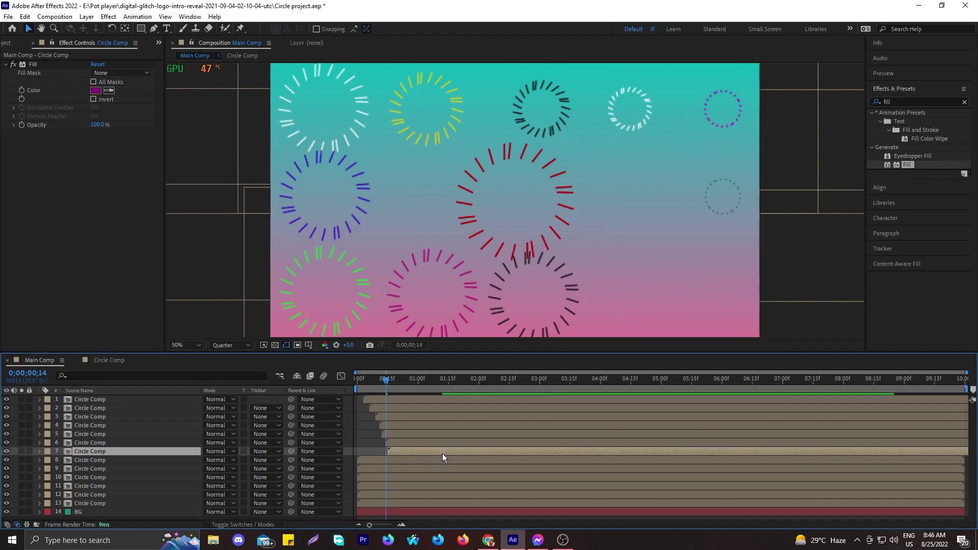
left_click(411, 459)
left_click_drag(410, 458, 448, 488)
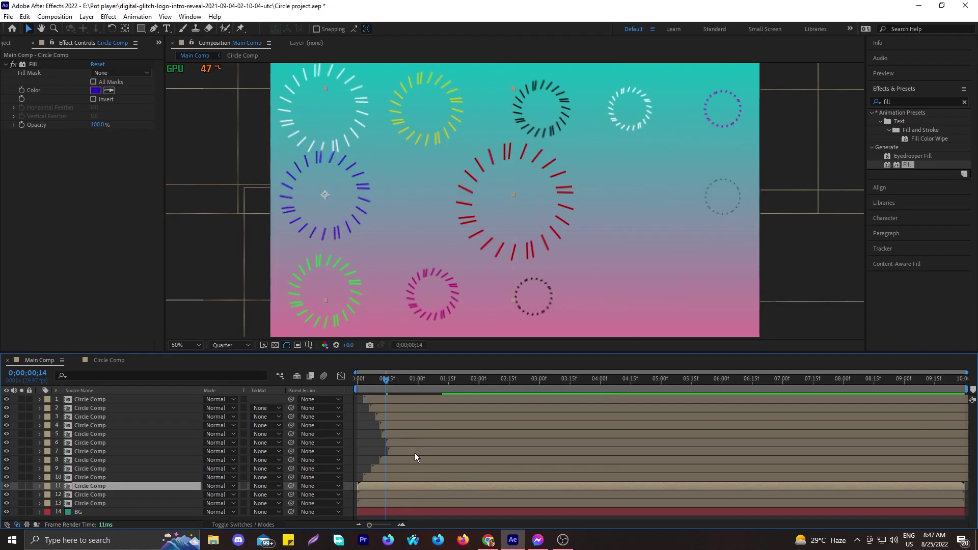
Refine the stagger by delaying layers 4 to 7 further and shifting layers 8 to 13 slightly later in the timeline
left_click_drag(415, 452, 410, 408)
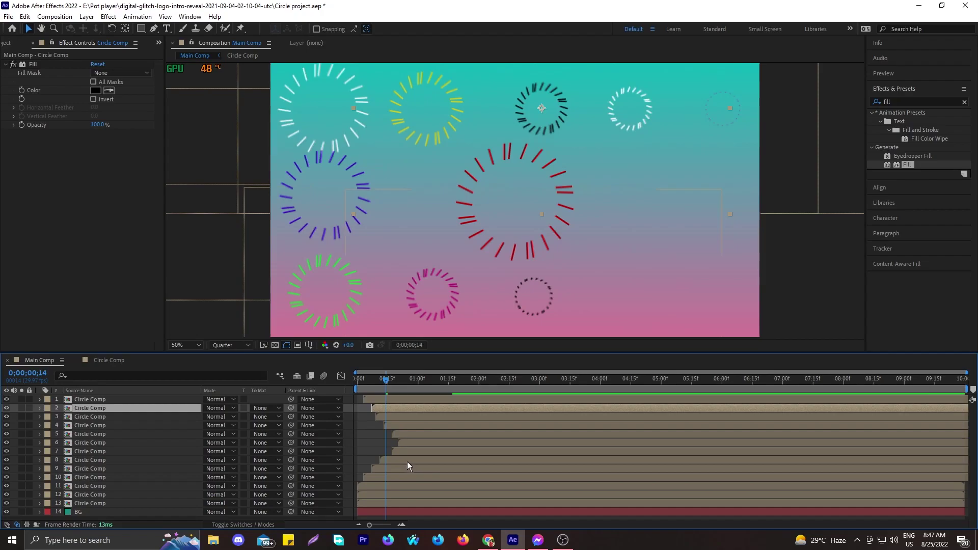
left_click_drag(410, 462, 410, 492)
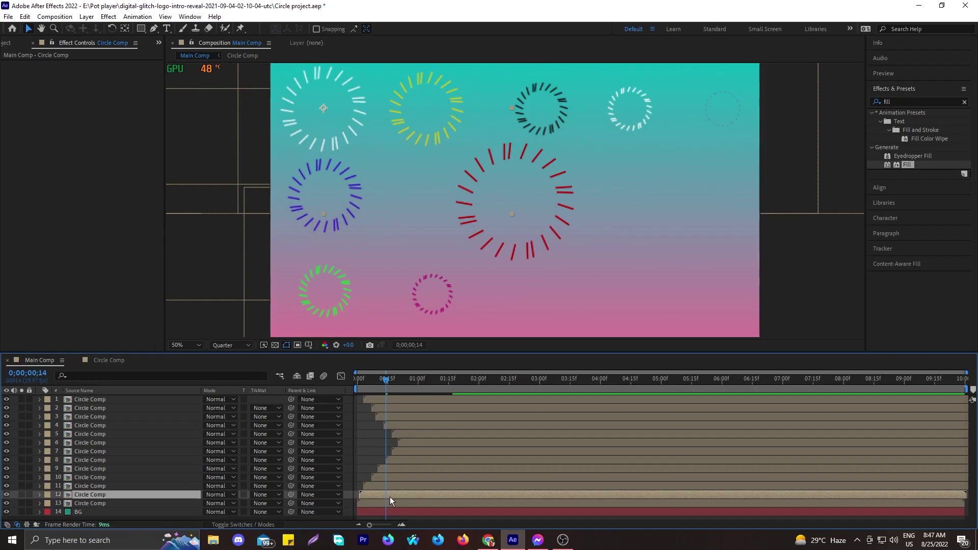
left_click_drag(388, 485, 391, 485)
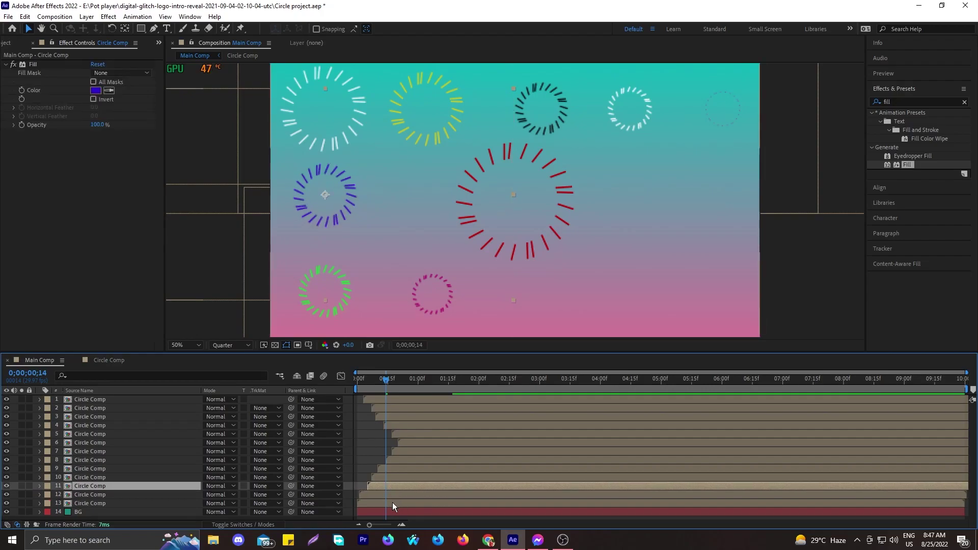
left_click_drag(392, 503, 399, 502)
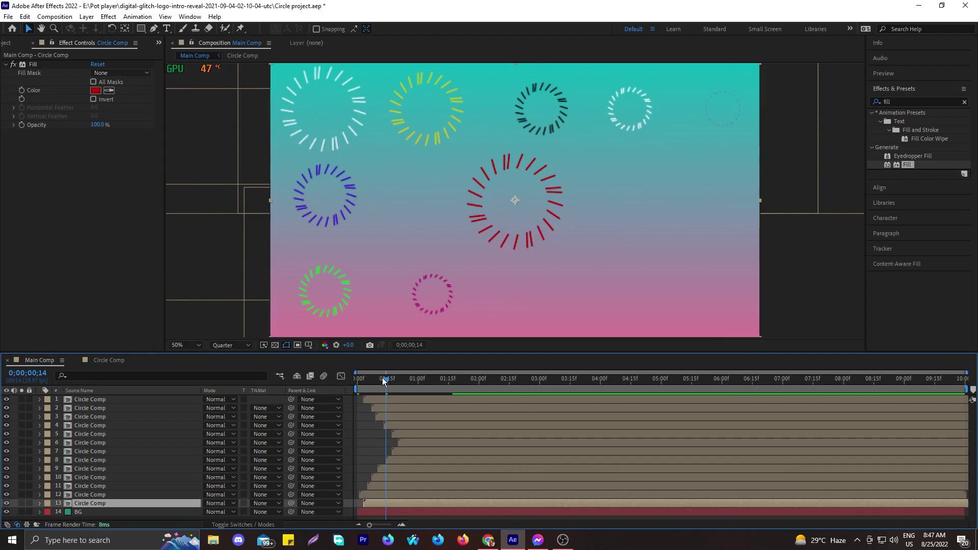
Play the Main Comp from the first frame to preview the staggered bursts
left_click_drag(387, 380, 353, 378)
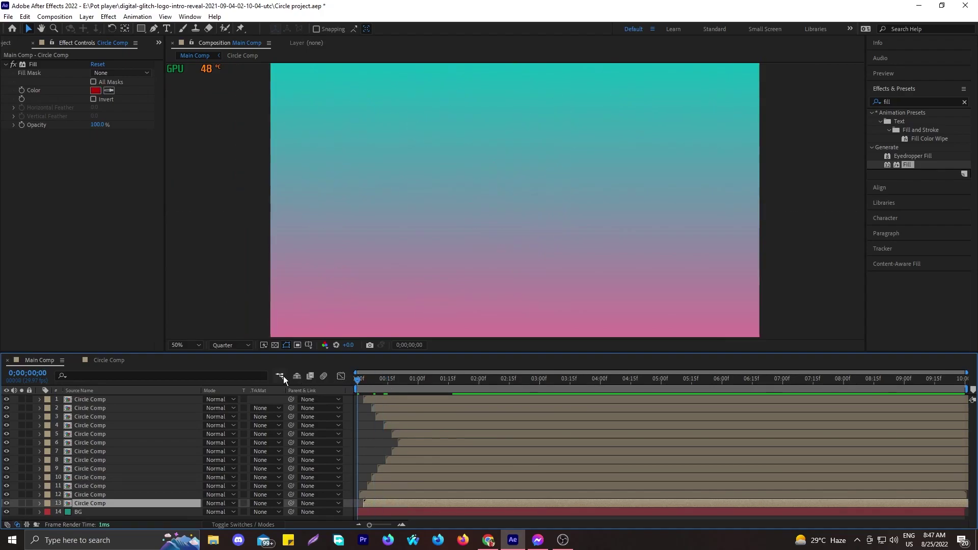
key("space")
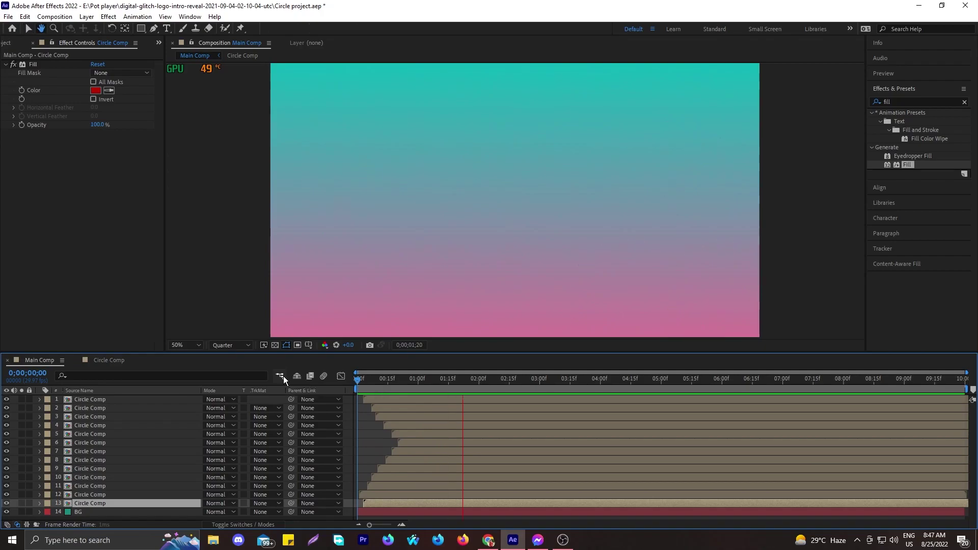
key("space")
left_click_drag(459, 378, 301, 393)
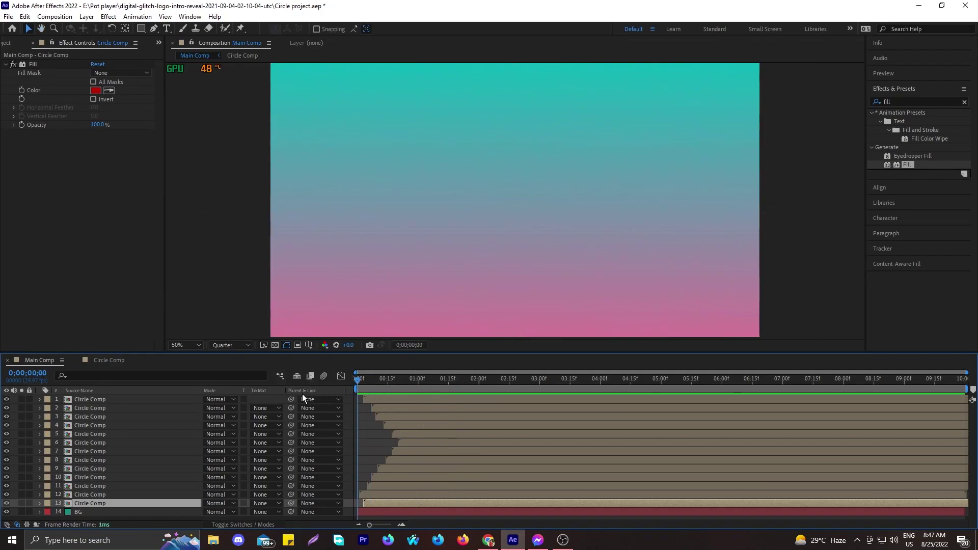
Shorten the Main Comp's work area to end just before 01:15f and play the looping burst animation
left_click_drag(964, 389, 446, 388)
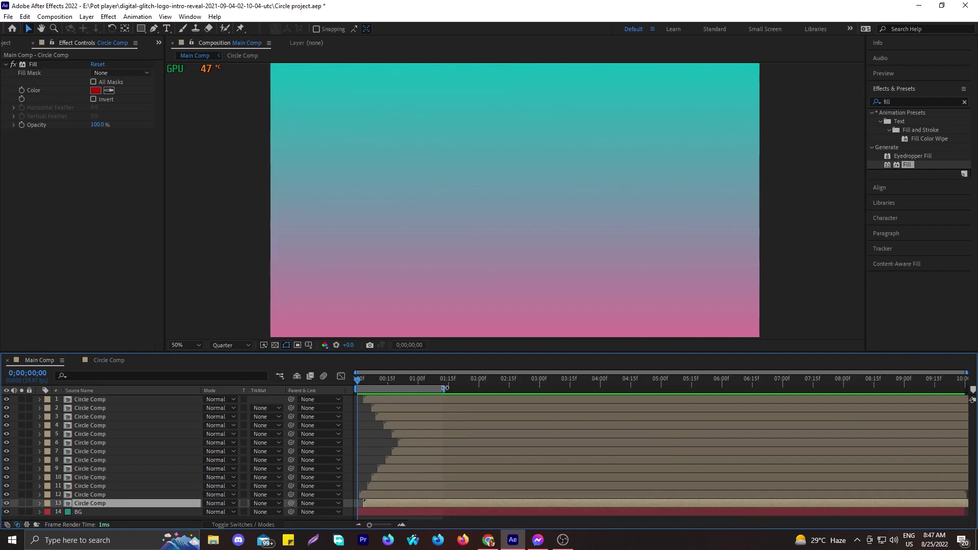
key("space")
left_click(425, 385)
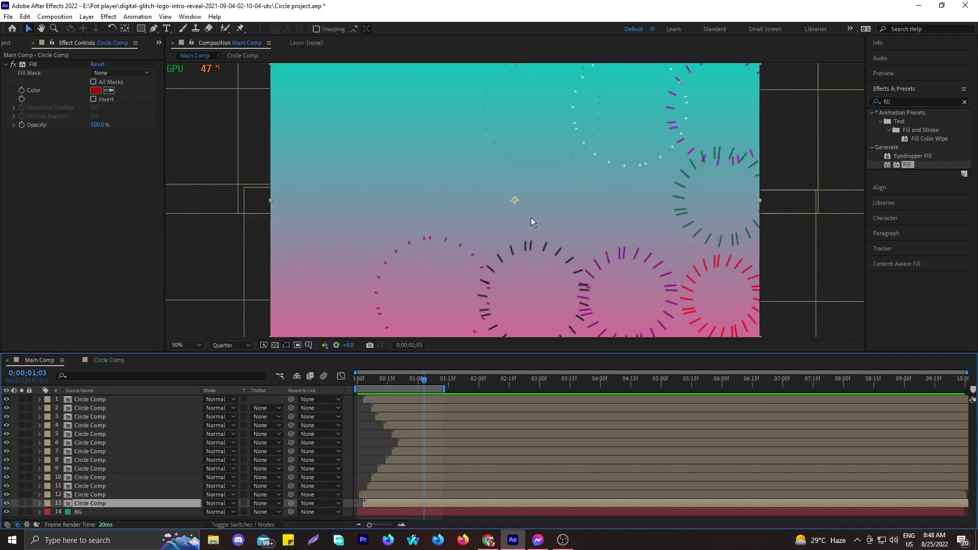
key("space")
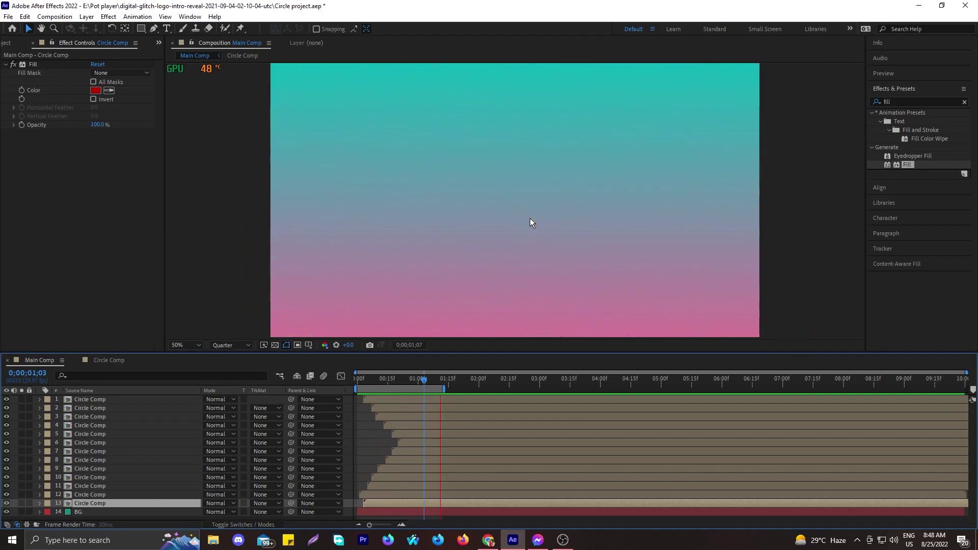